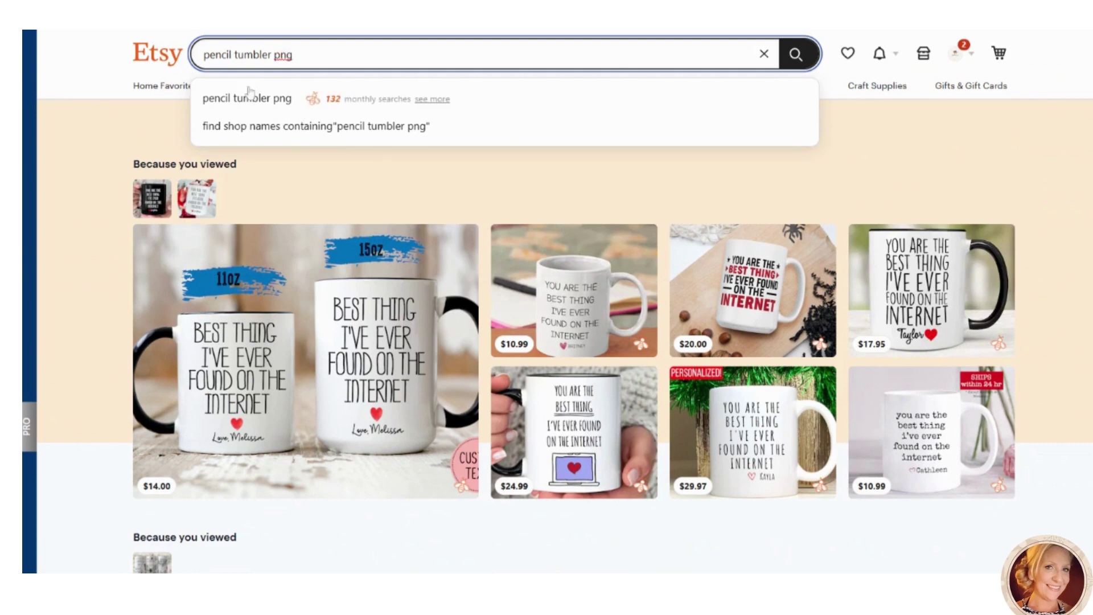
# - Search Etsy for "pencil tumbler png"
pyautogui.click(262, 101)
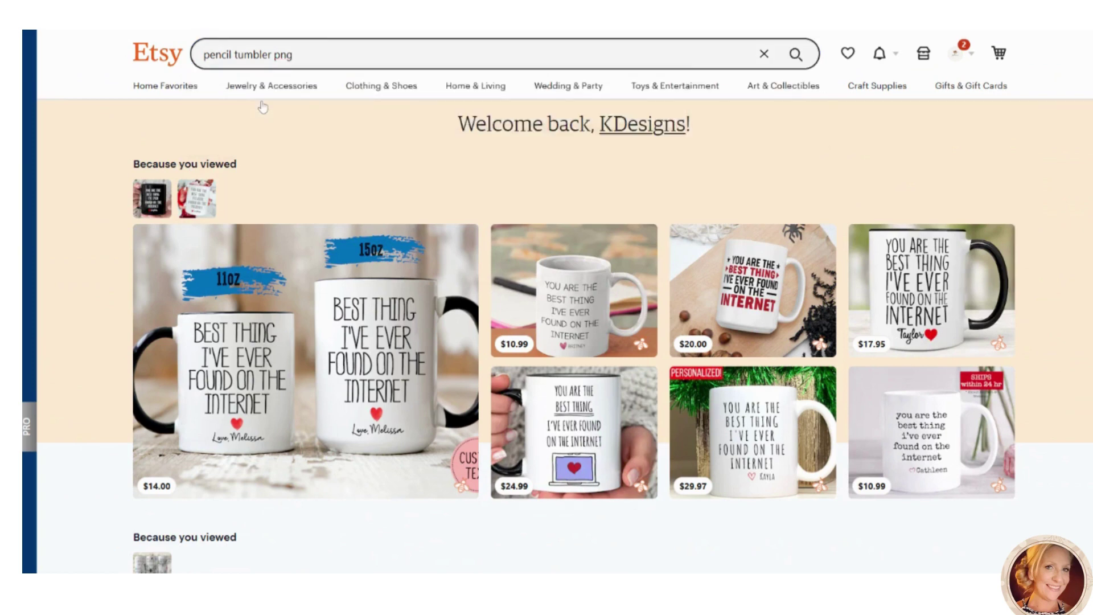
pyautogui.click(336, 57)
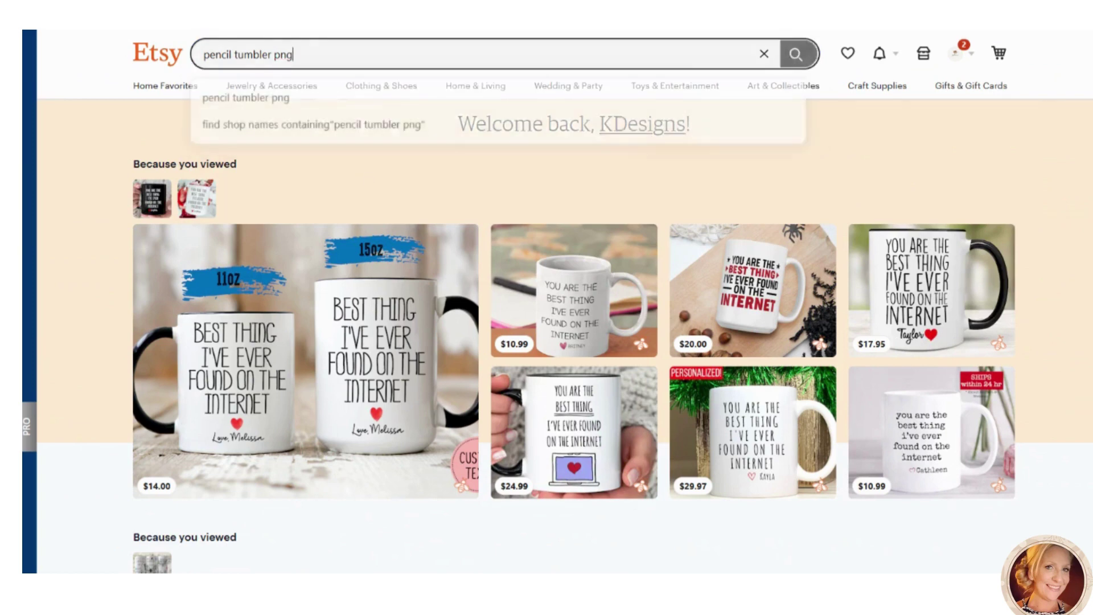
pyautogui.press('Escape')
pyautogui.press('Return')
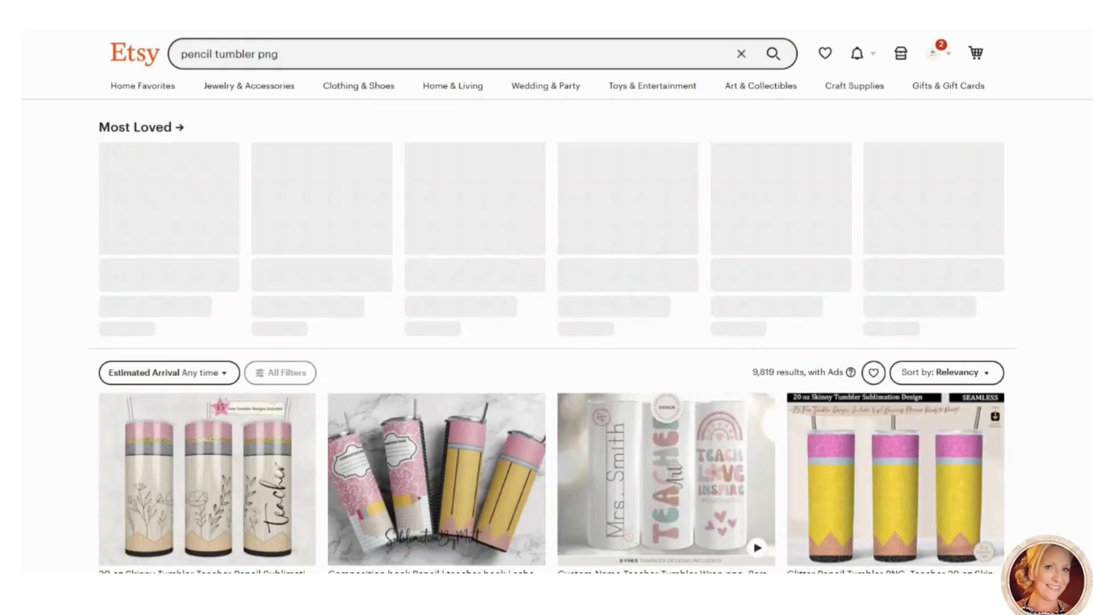
# - Examine the pencil tumbler listings in the search results for design inspiration, comparing their colors, bands and layouts
pyautogui.scroll(-3, 431, 307)
pyautogui.scroll(-2, 433, 310)
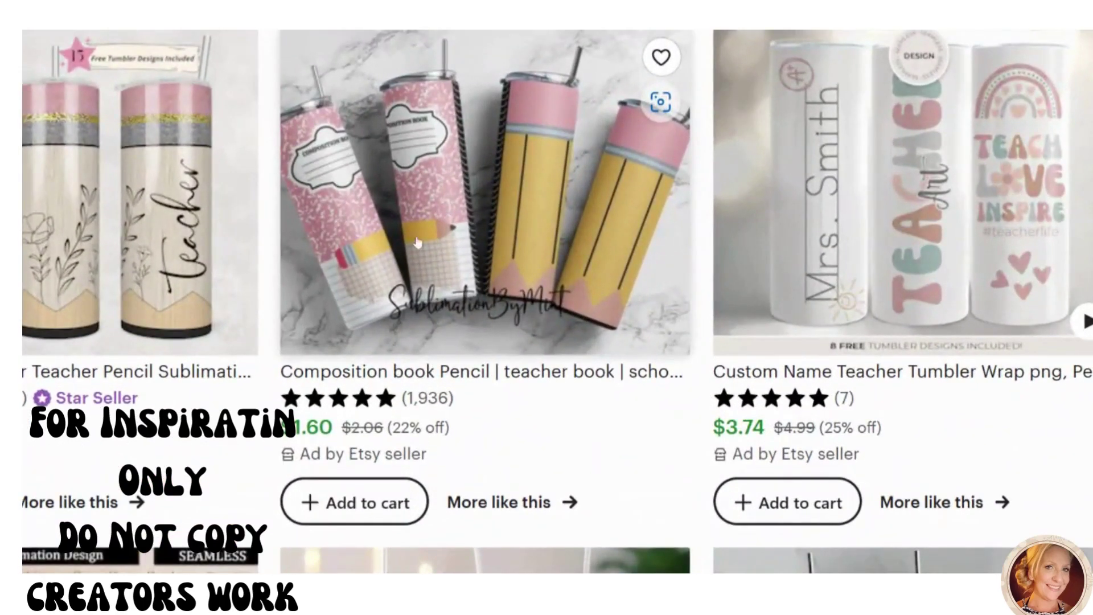
pyautogui.hscroll(4, 488, 263)
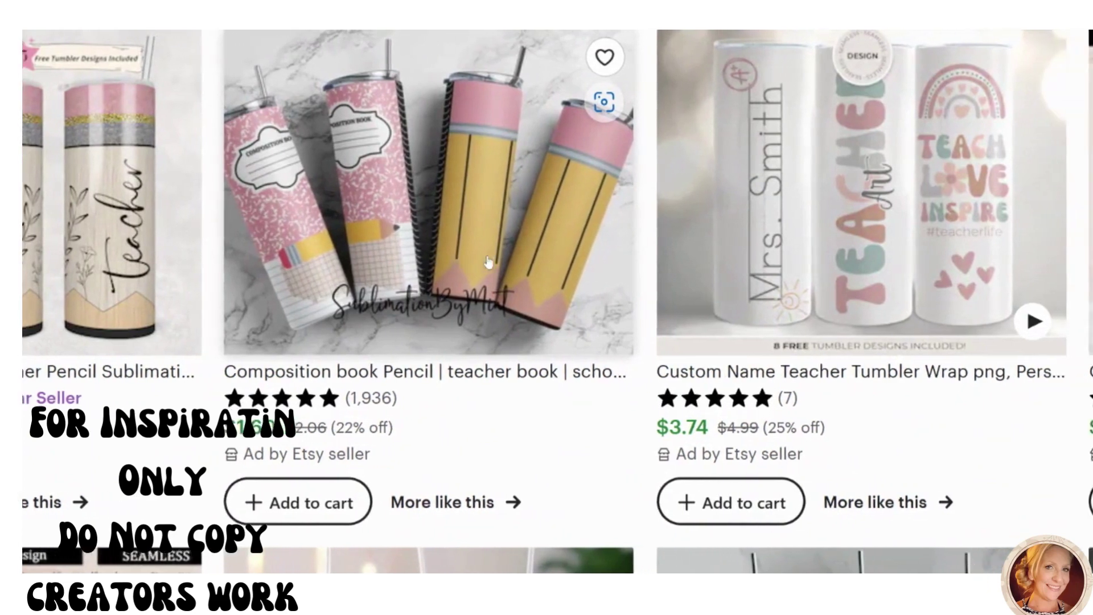
pyautogui.hscroll(2, 488, 263)
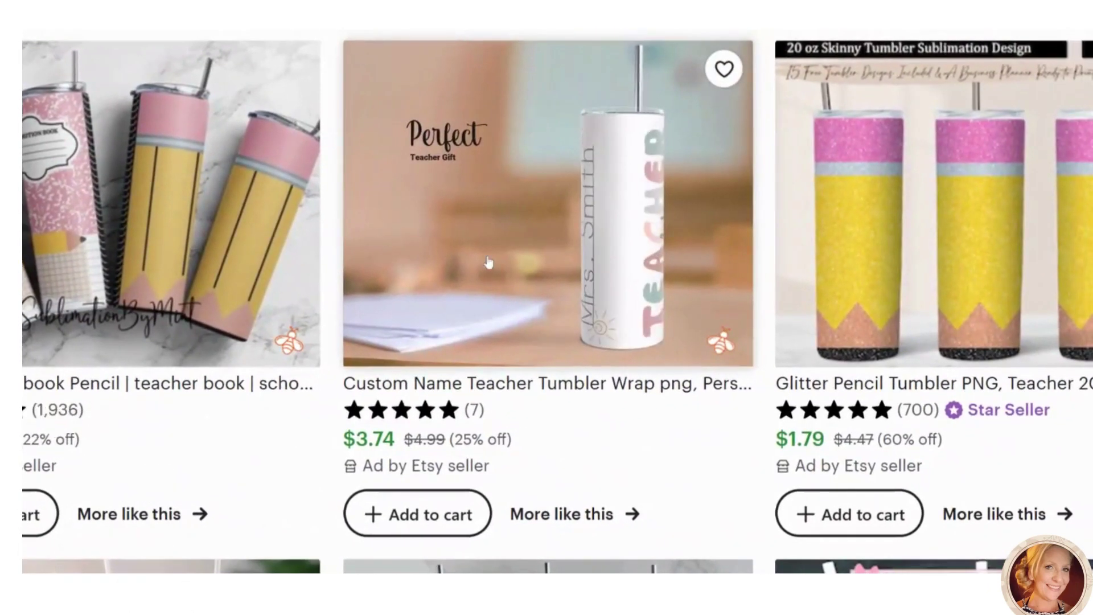
pyautogui.hscroll(1, 608, 279)
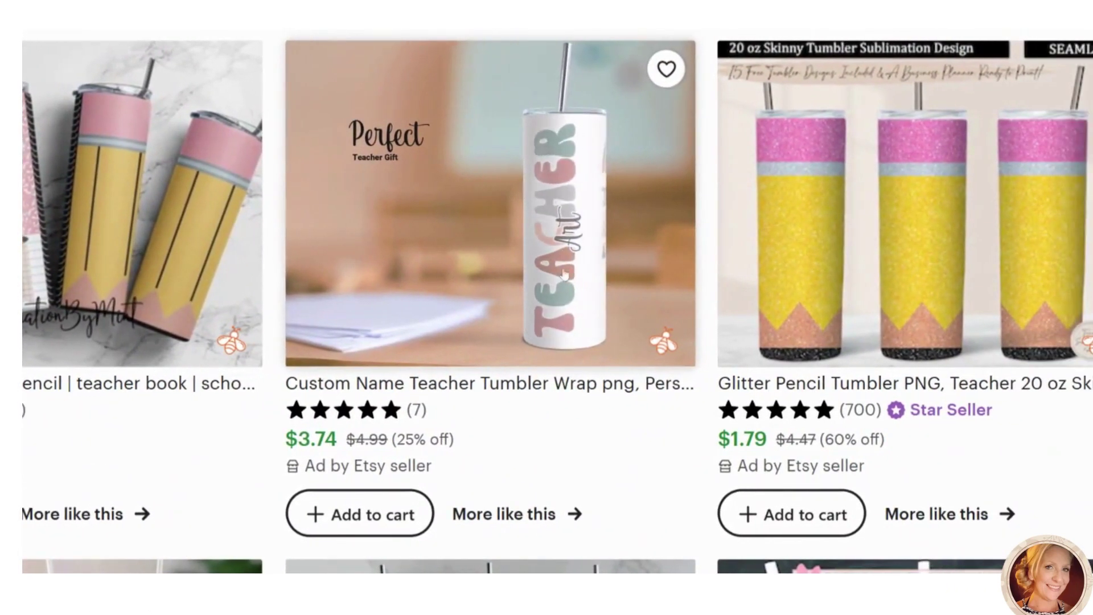
pyautogui.hscroll(2, 561, 283)
pyautogui.hscroll(1, 561, 283)
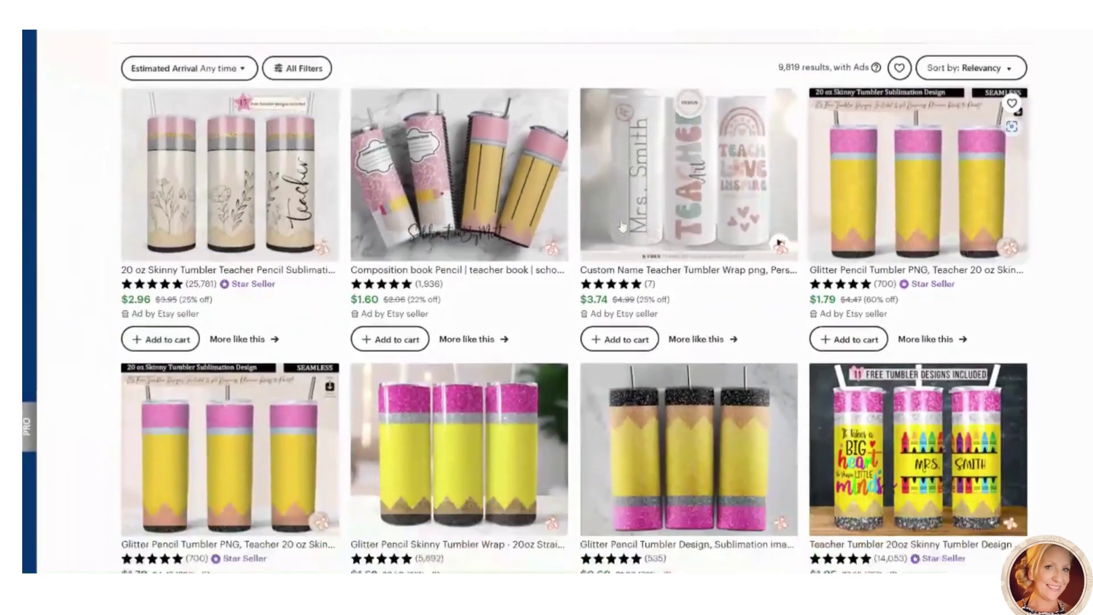
pyautogui.scroll(-1, 456, 293)
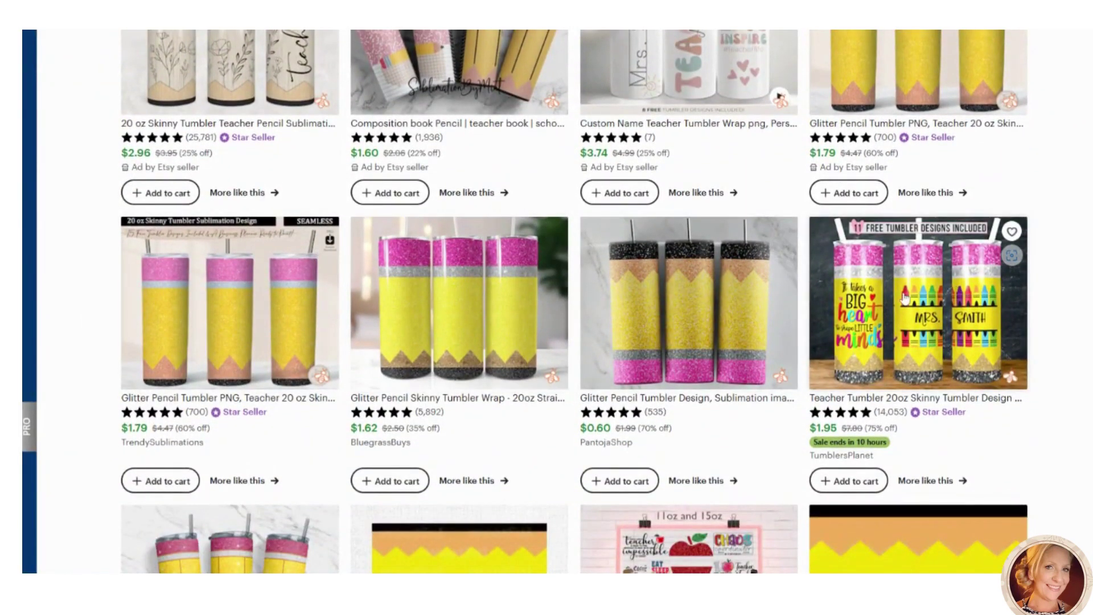
pyautogui.scroll(-1, 905, 299)
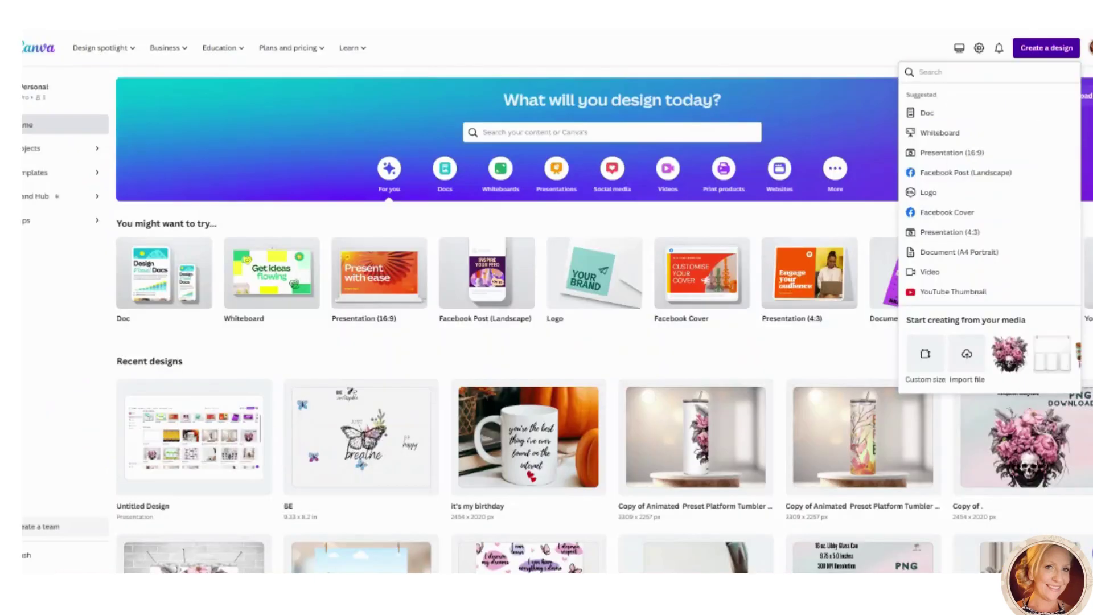
pyautogui.click(836, 82)
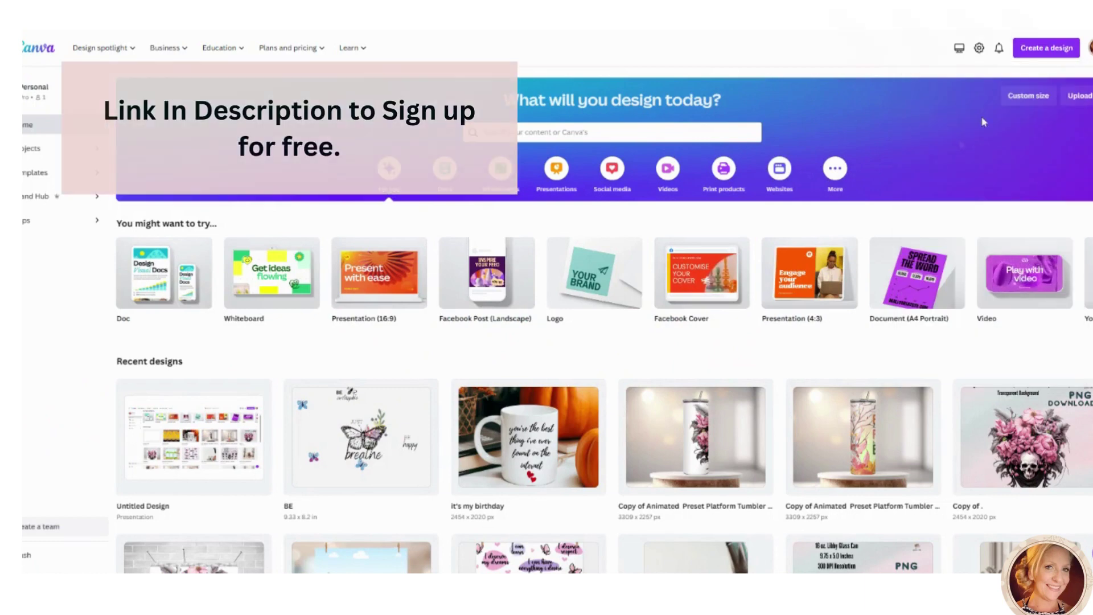
pyautogui.scroll(-2, 927, 165)
pyautogui.scroll(2, 927, 171)
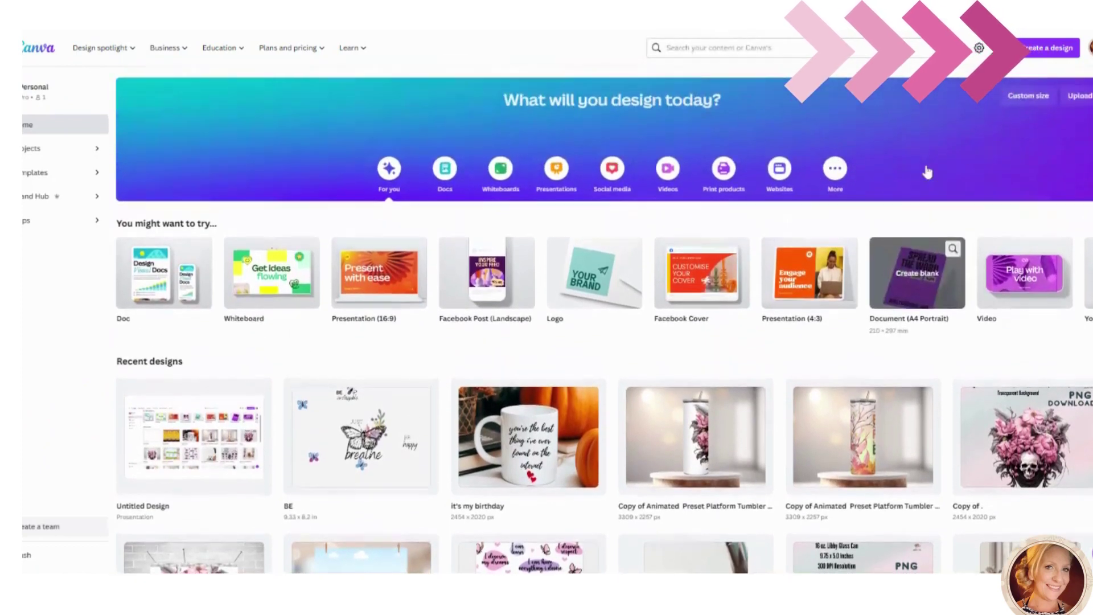
# - In Canva, create a new blank design with a custom size of 9.33 × 8.2 in
pyautogui.click(1056, 50)
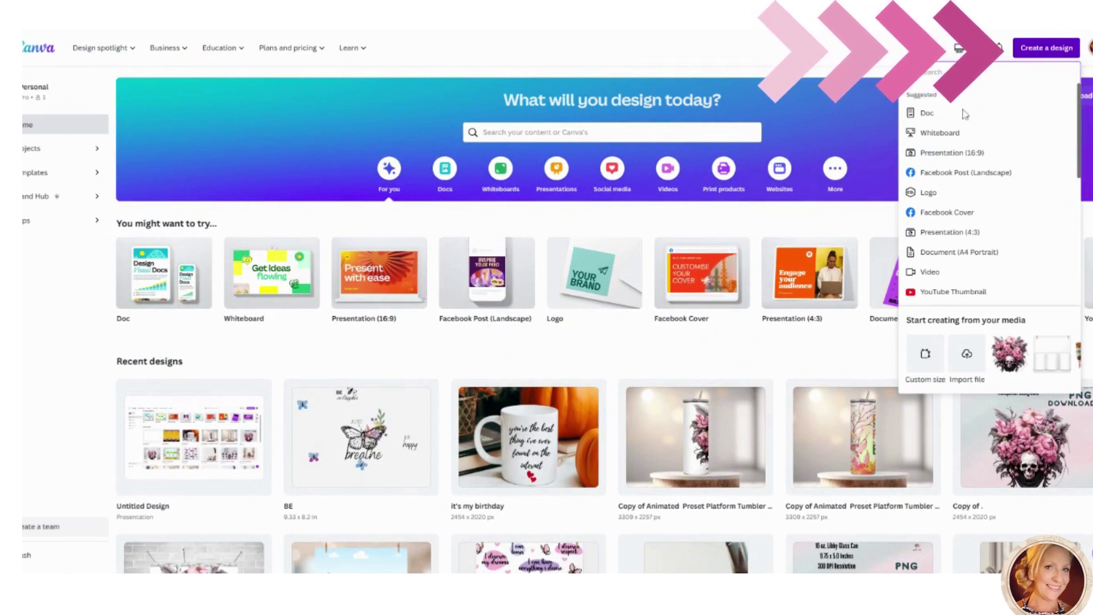
pyautogui.click(924, 358)
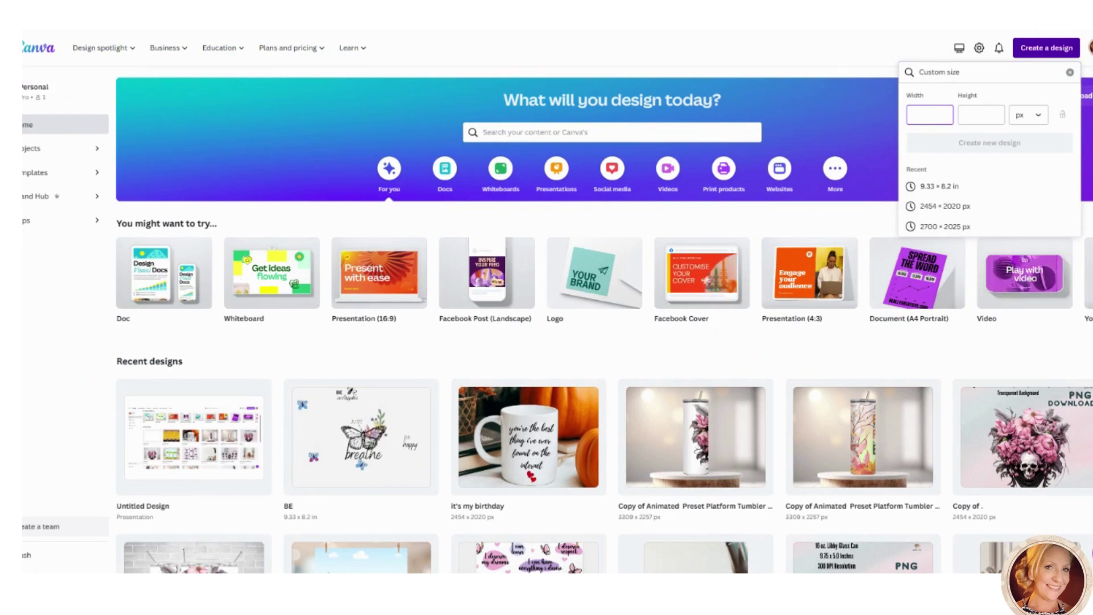
pyautogui.click(1031, 117)
pyautogui.click(1021, 164)
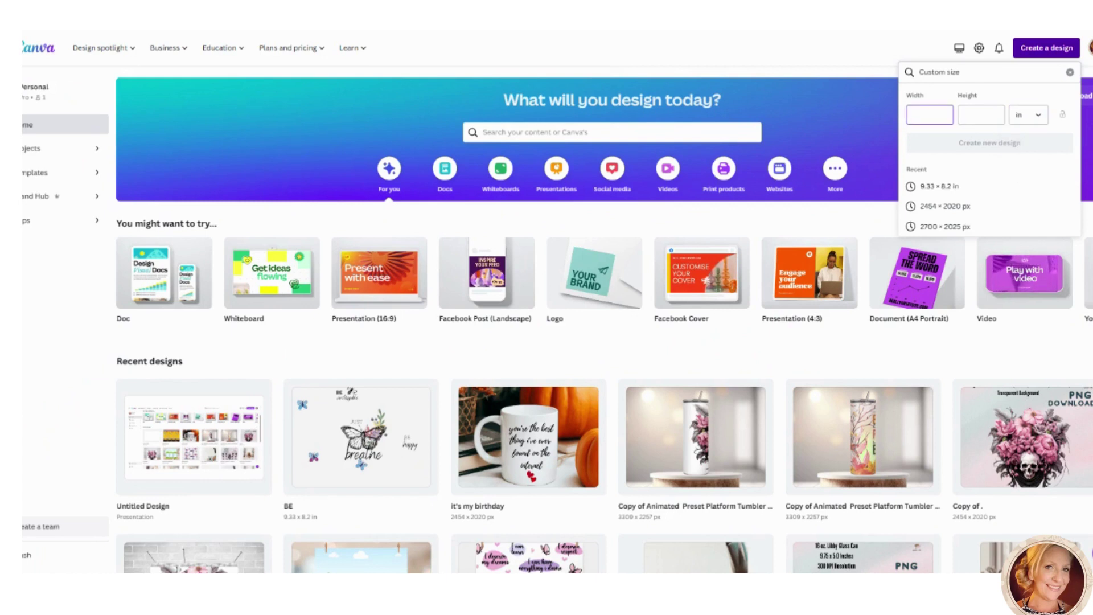
pyautogui.write('9.33')
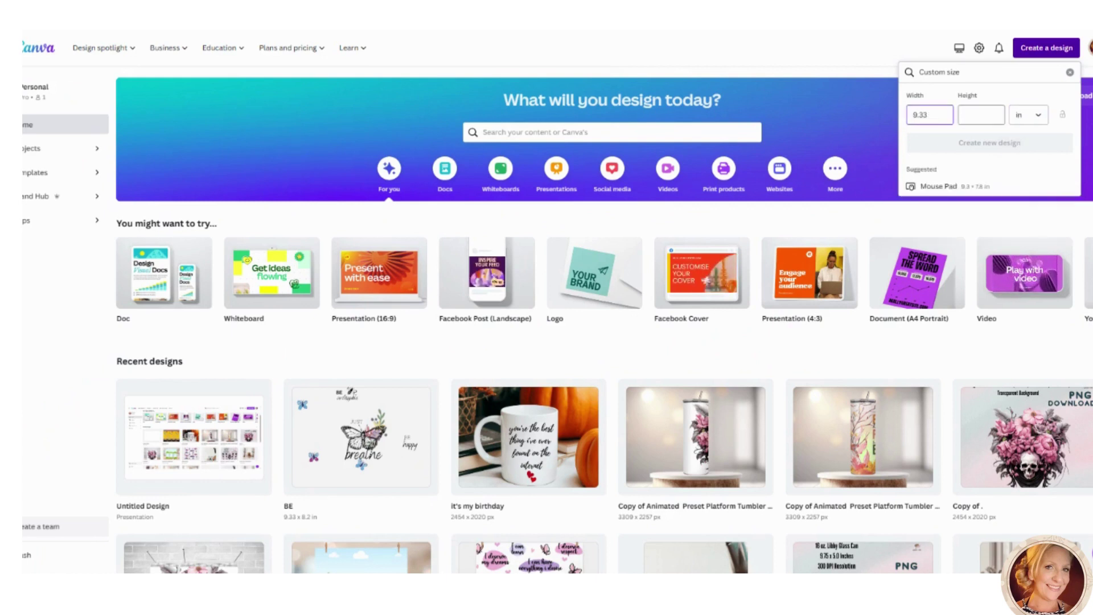
pyautogui.press('Tab')
pyautogui.write('8.2')
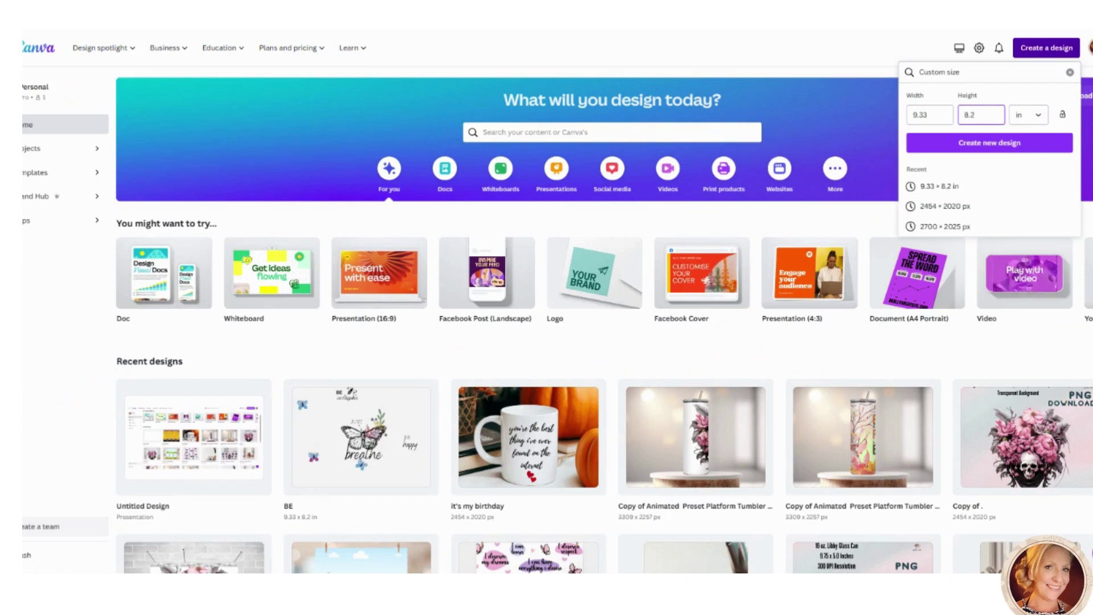
pyautogui.click(988, 144)
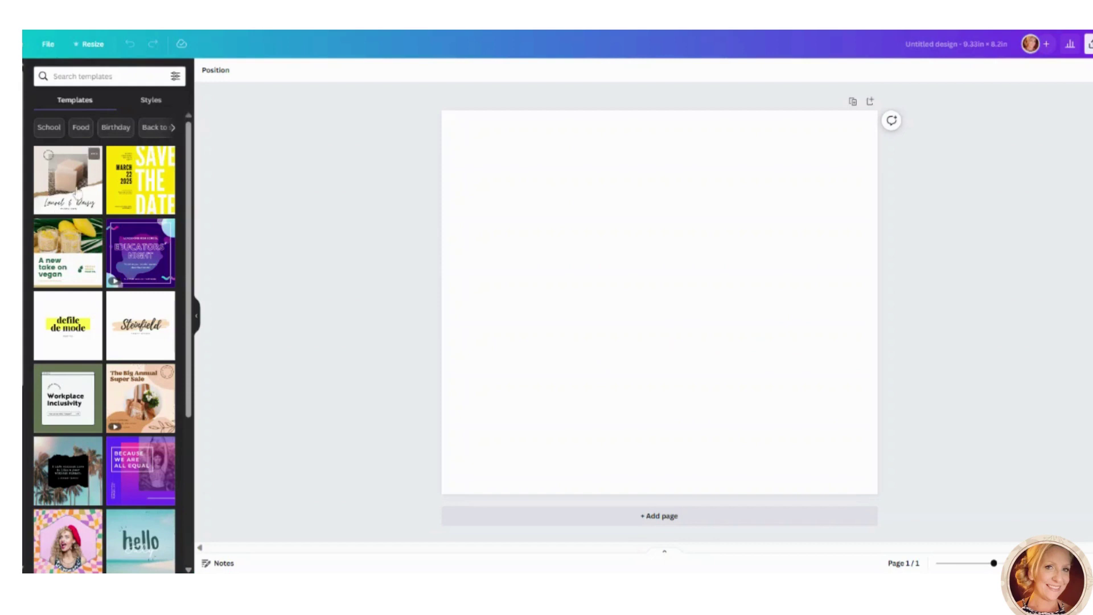
# - Add a square shape from the design elements to the blank page
pyautogui.click(24, 111)
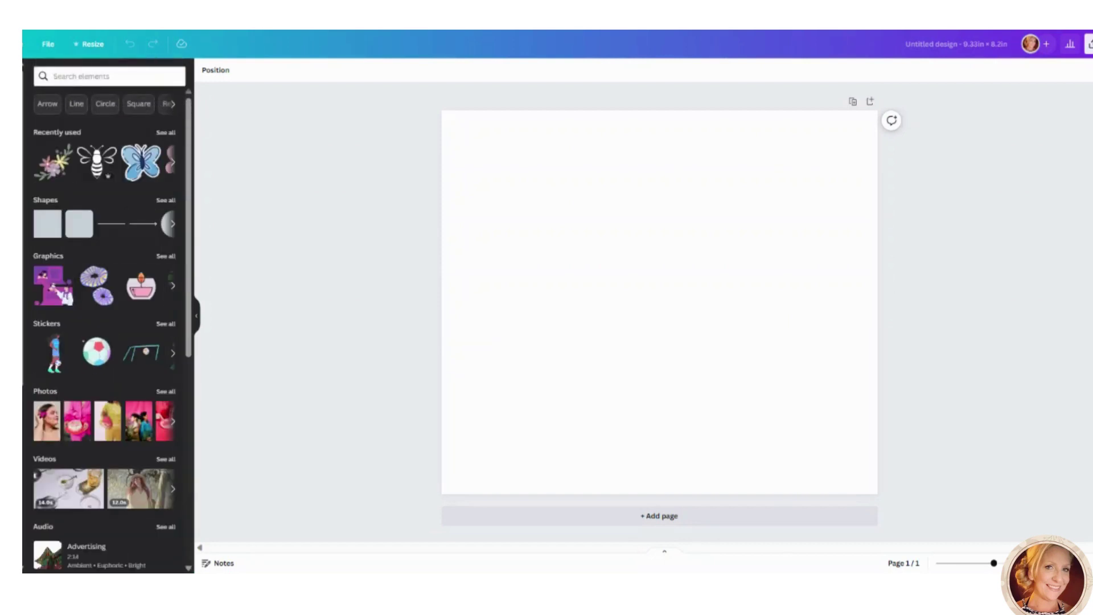
pyautogui.click(51, 222)
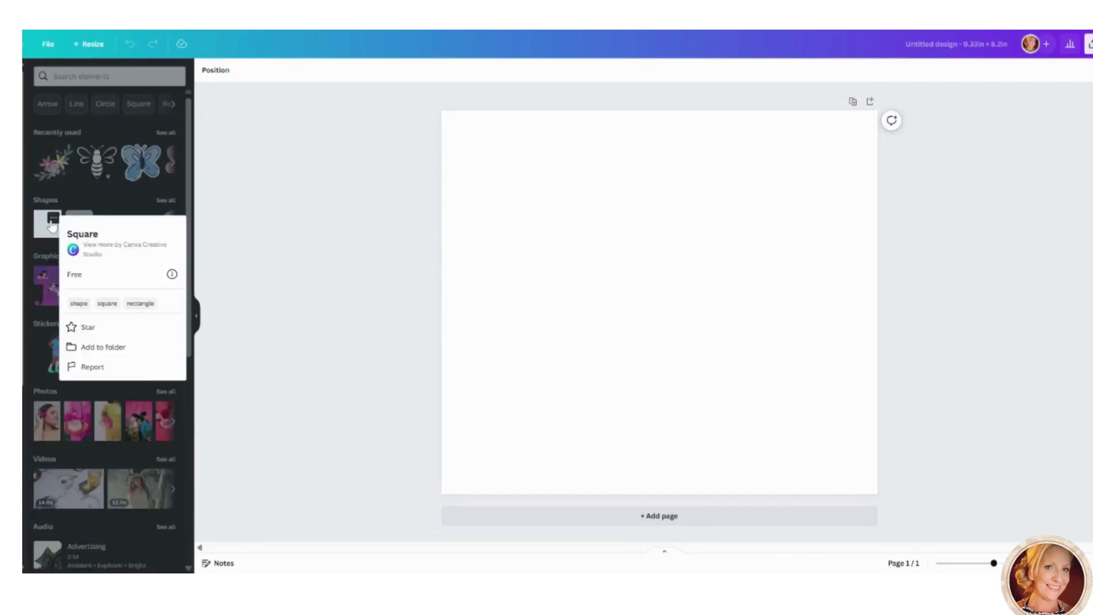
pyautogui.click(52, 236)
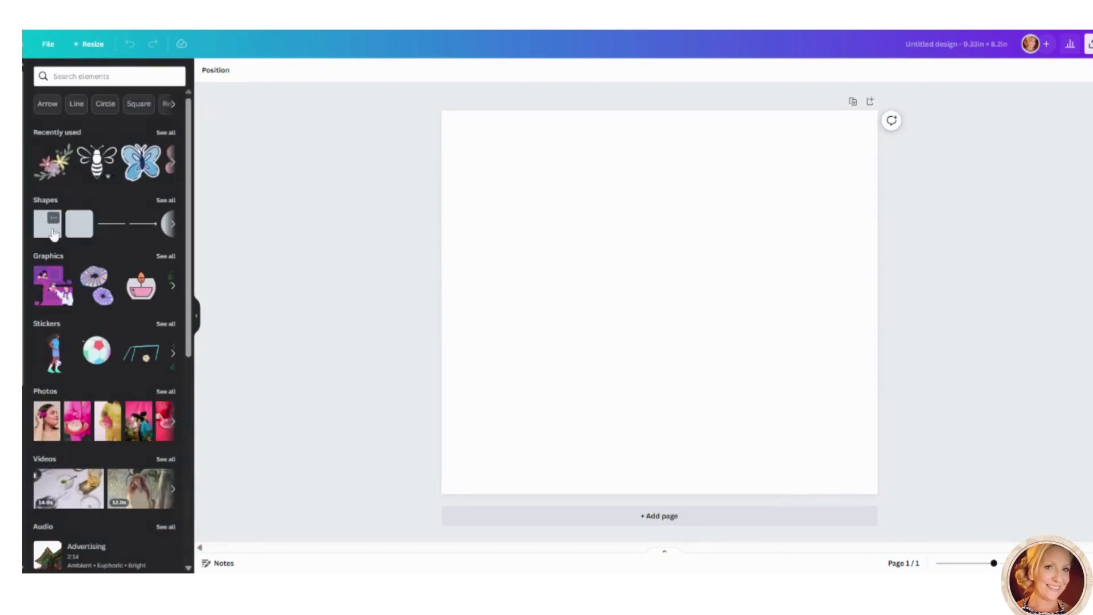
pyautogui.click(53, 234)
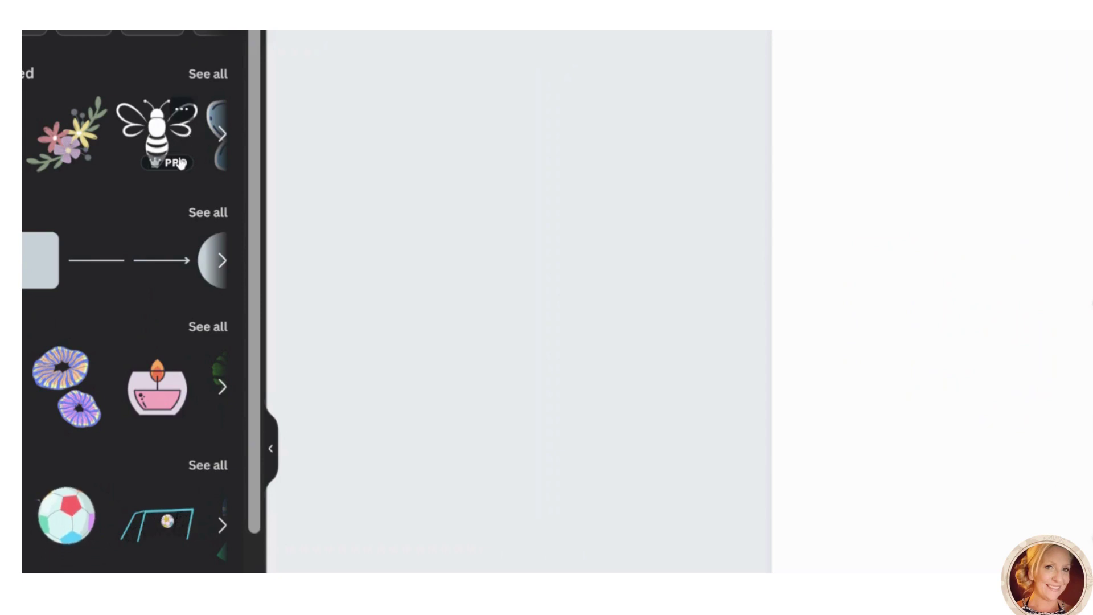
# - Look through the full collection of recently used elements, checking which graphics are free and which are Pro
pyautogui.hscroll(3, 176, 167)
pyautogui.hscroll(1, 176, 166)
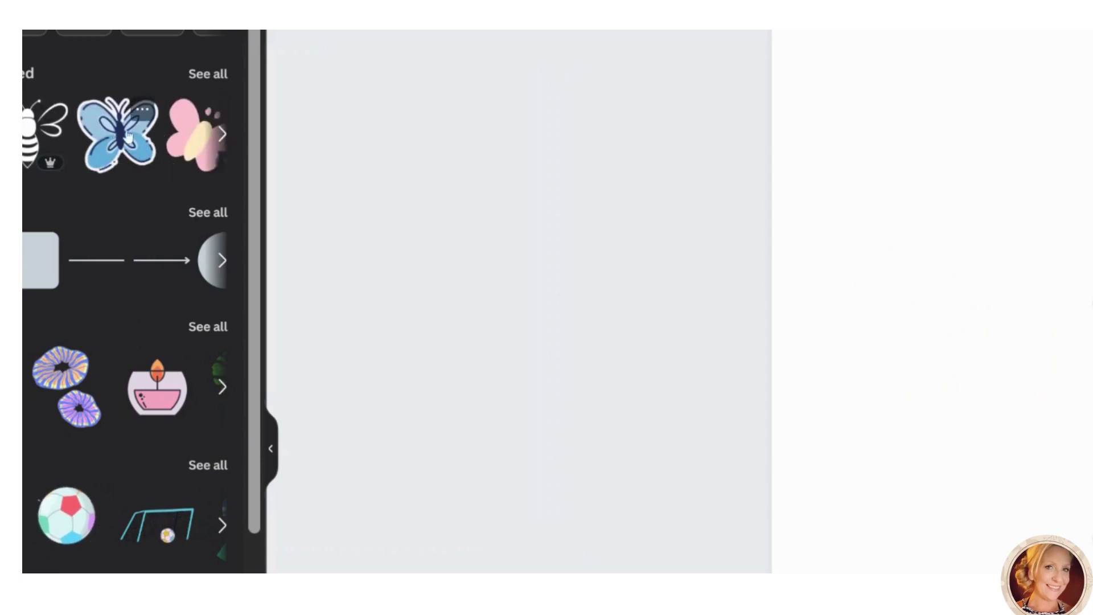
pyautogui.hscroll(2, 129, 137)
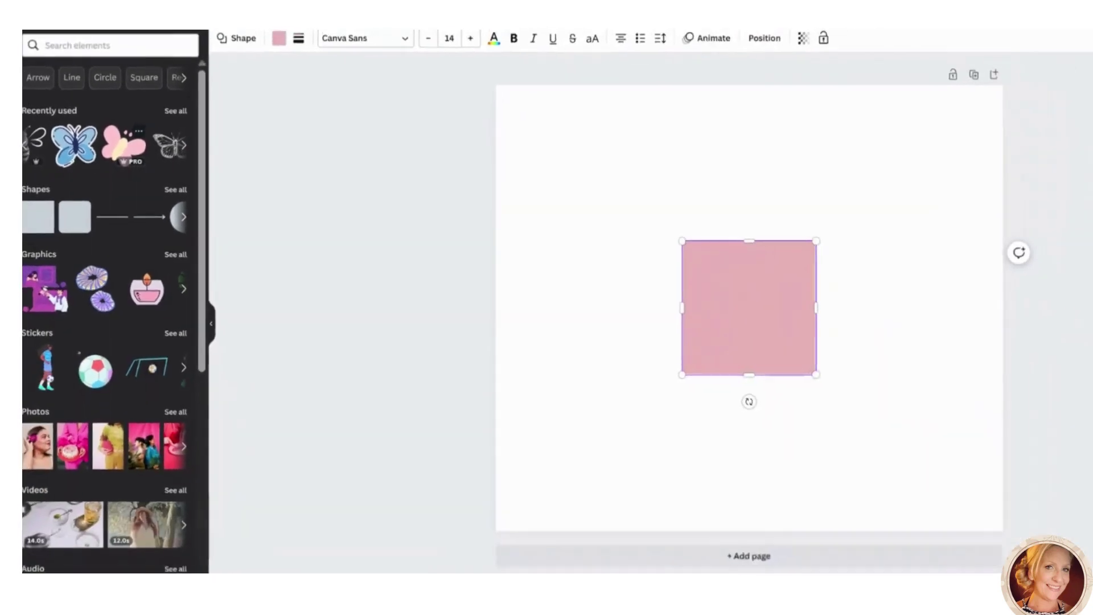
pyautogui.doubleClick(781, 333)
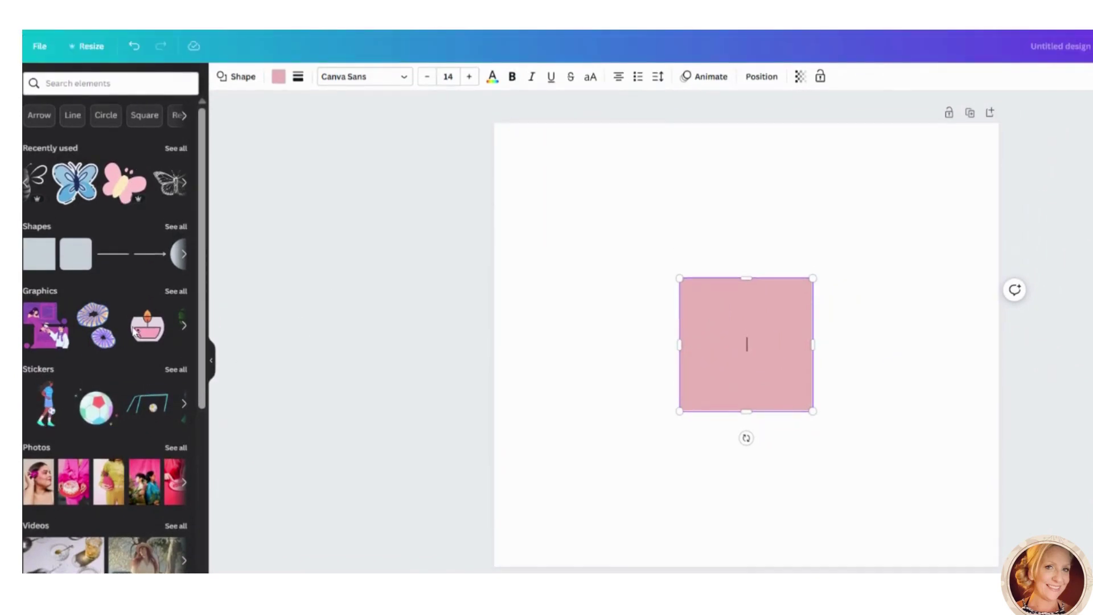
pyautogui.click(176, 148)
pyautogui.scroll(-15, 127, 374)
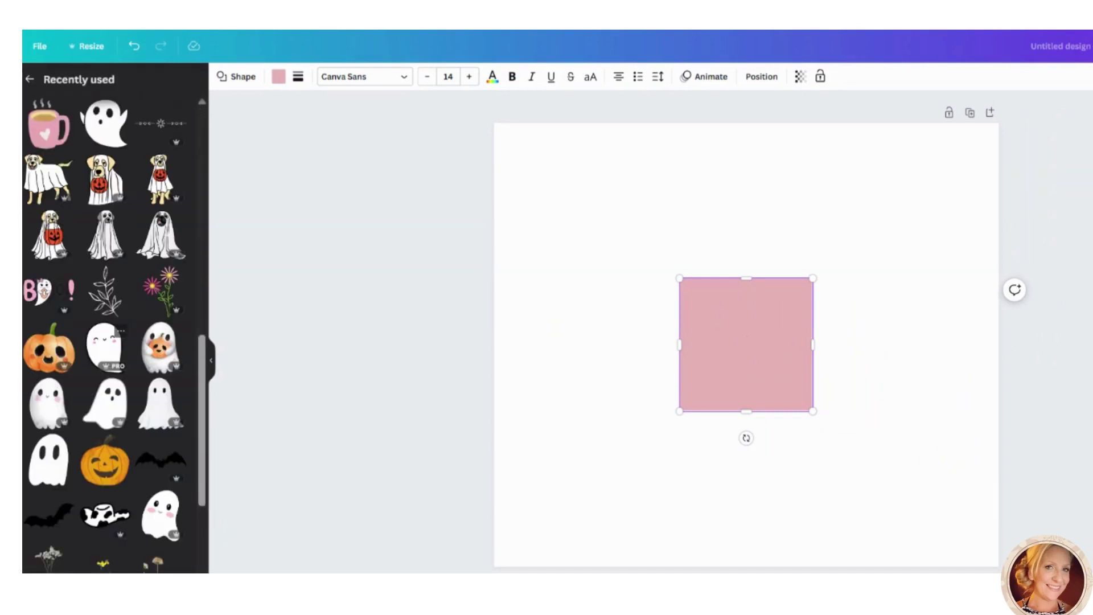
pyautogui.scroll(1, 89, 334)
pyautogui.scroll(-3, 90, 334)
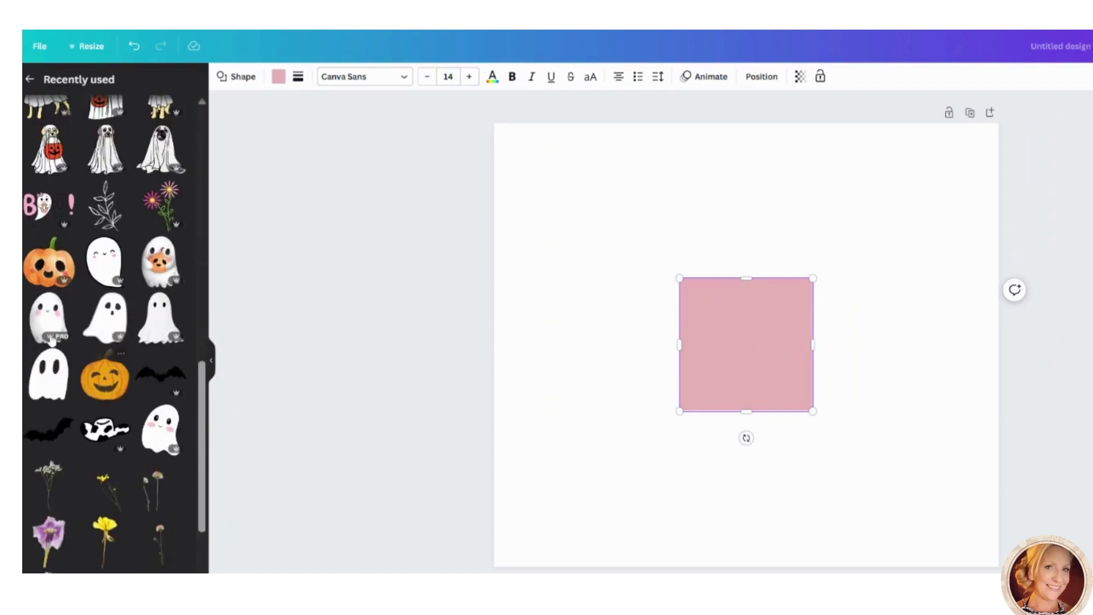
pyautogui.scroll(15, 141, 336)
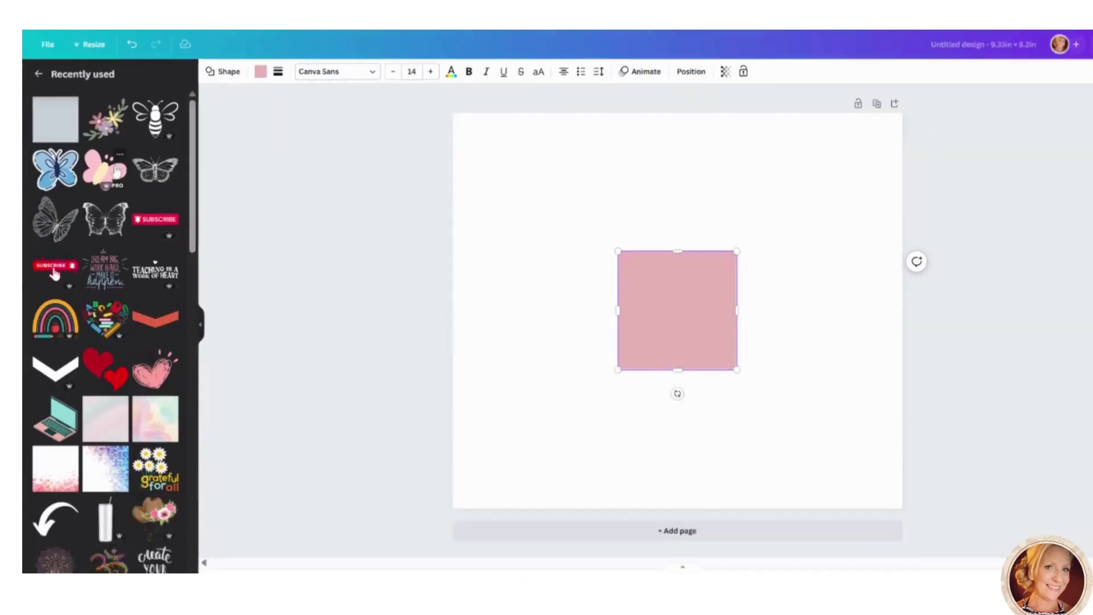
# - Move the pink square from the page's center toward its upper-right corner
pyautogui.moveTo(676, 335); pyautogui.dragTo(877, 141)
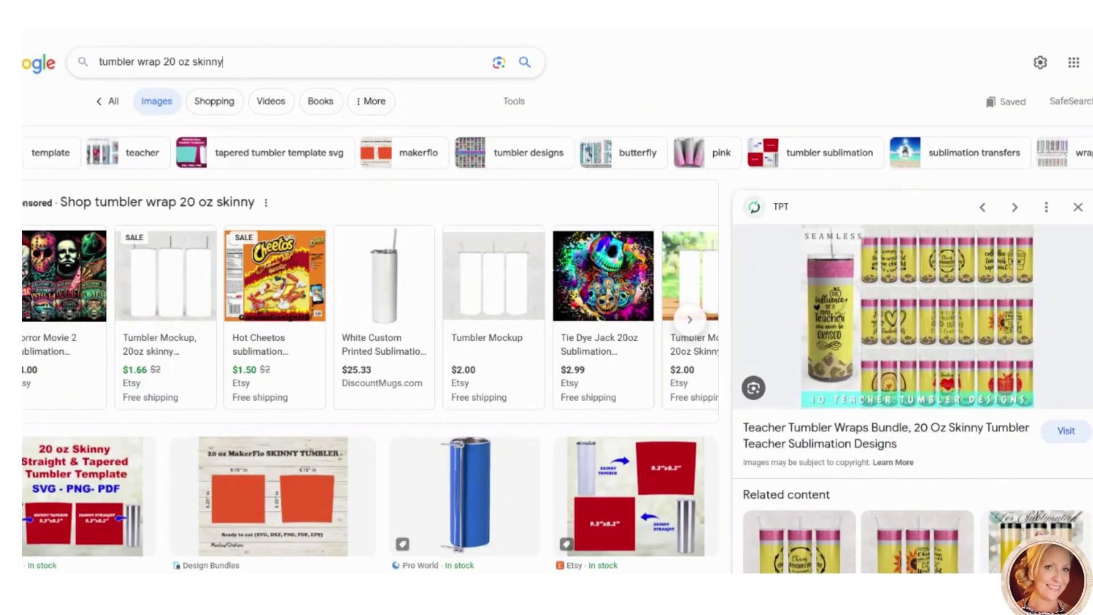
# - Switch to Google Images, search for "pencil color palette" and look over the palettes found
pyautogui.hotkey('ctrl', 'a')
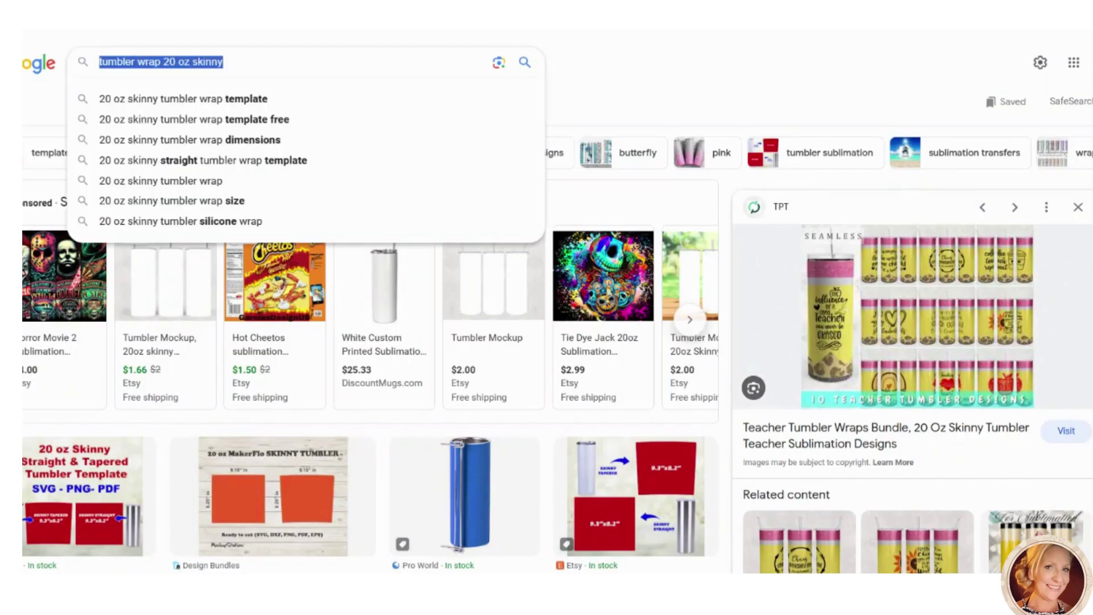
pyautogui.write('pencil')
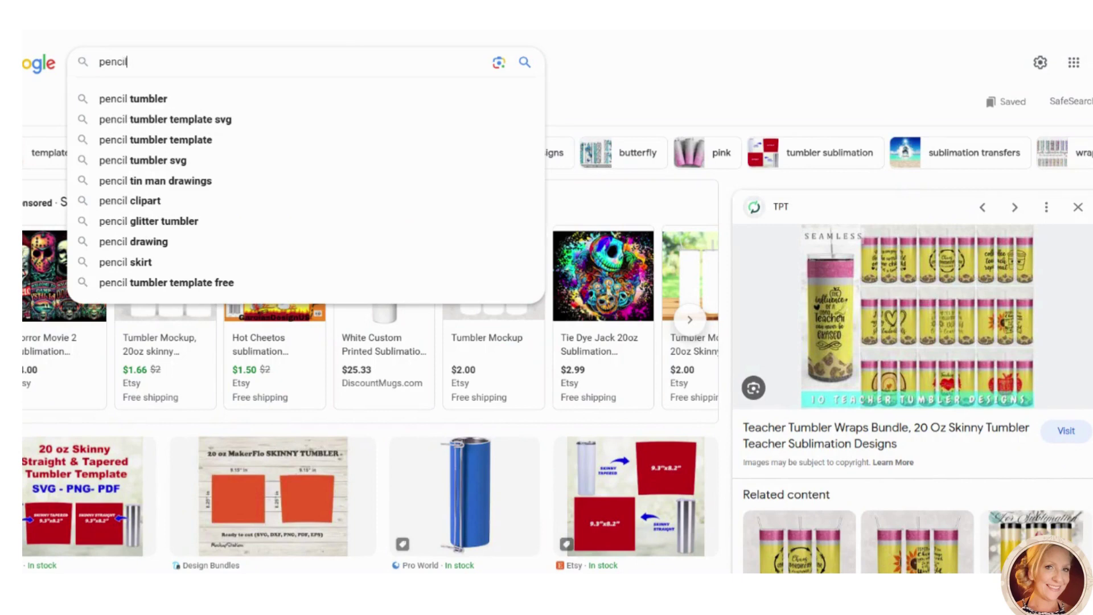
pyautogui.write(' color p')
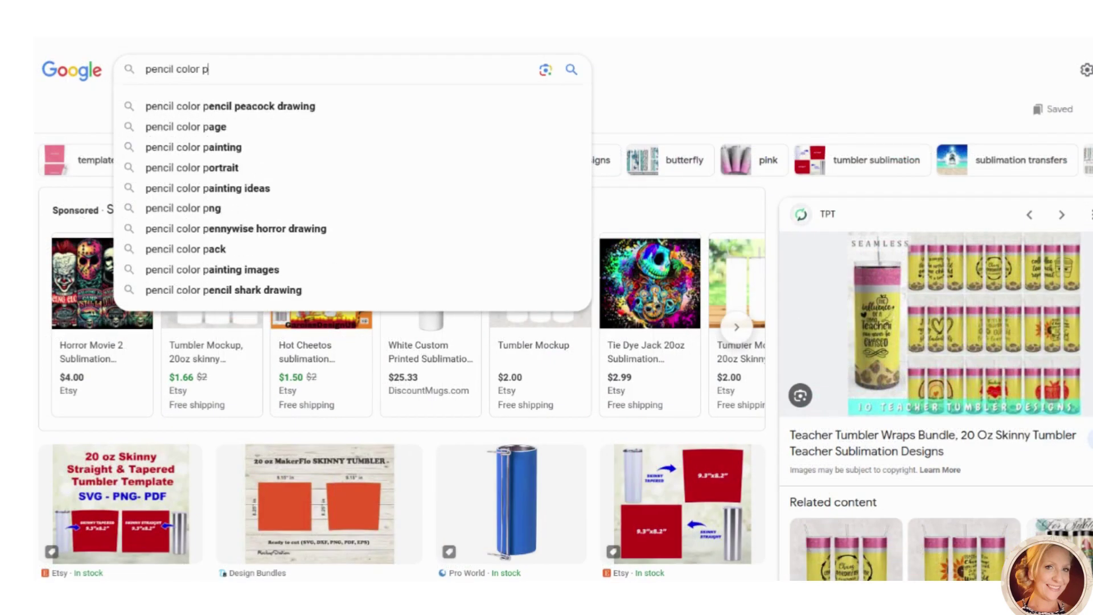
pyautogui.write('al')
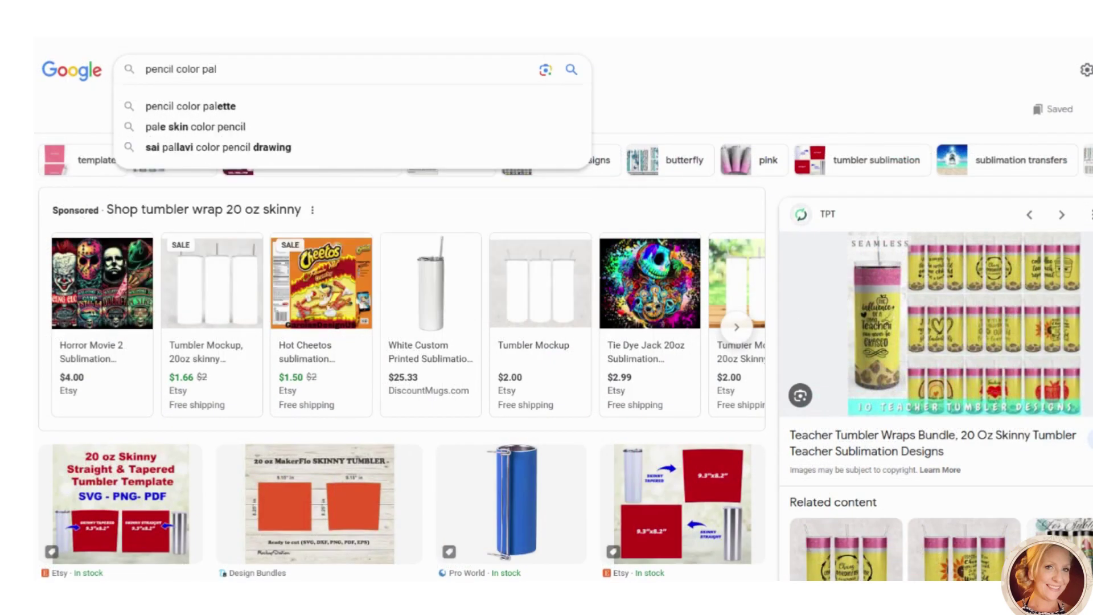
pyautogui.click(224, 115)
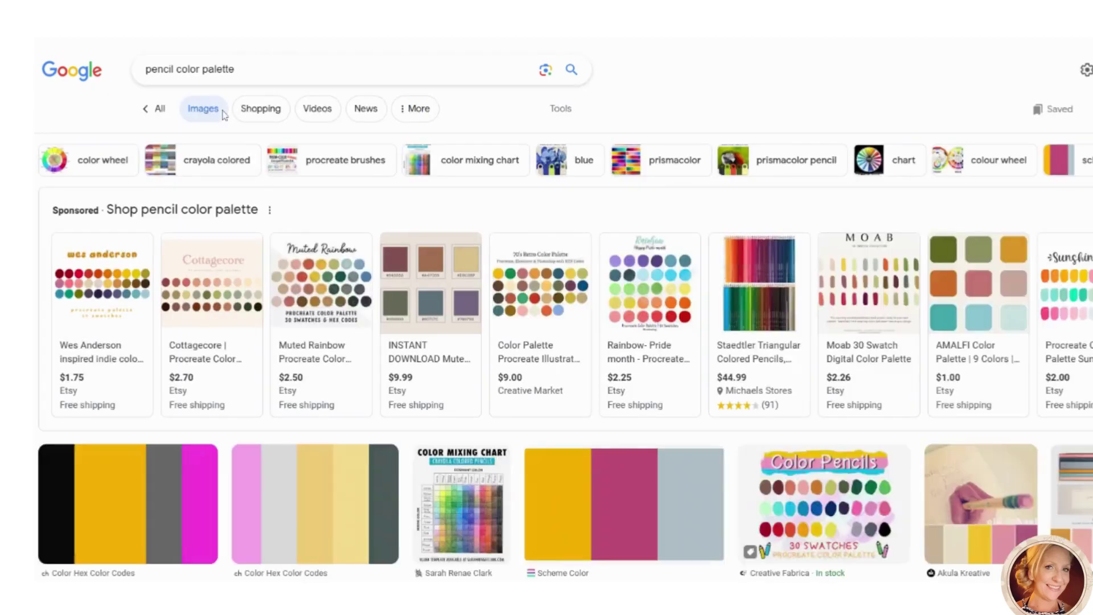
pyautogui.scroll(-5, 224, 114)
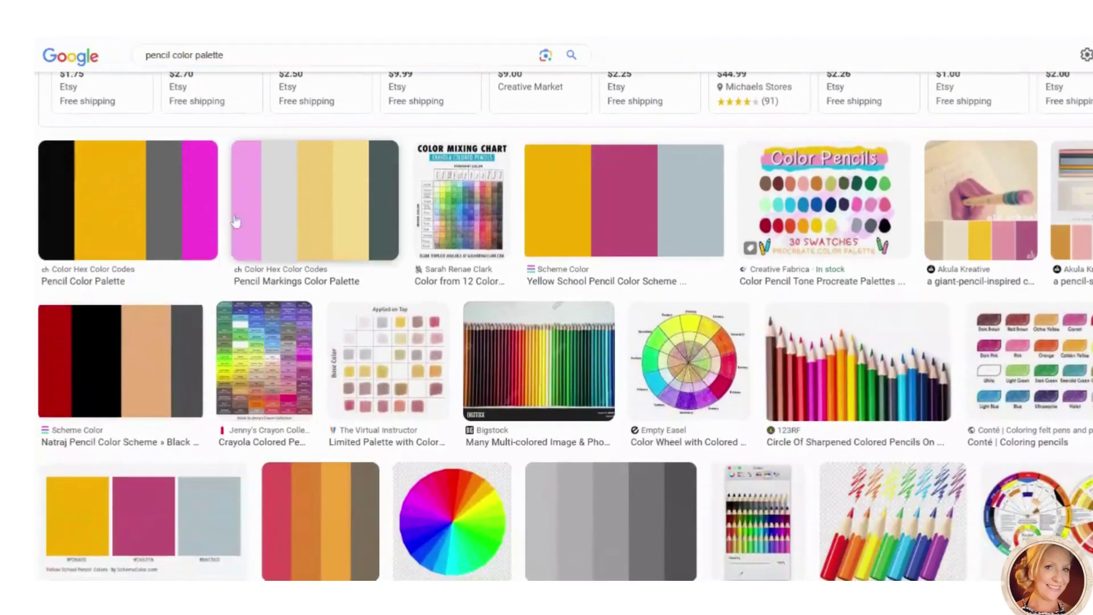
# - Open the Color Hex "Pencil Color Palette" page from the Google web results and copy its pink hex code, ff43e4
pyautogui.scroll(-10, 167, 227)
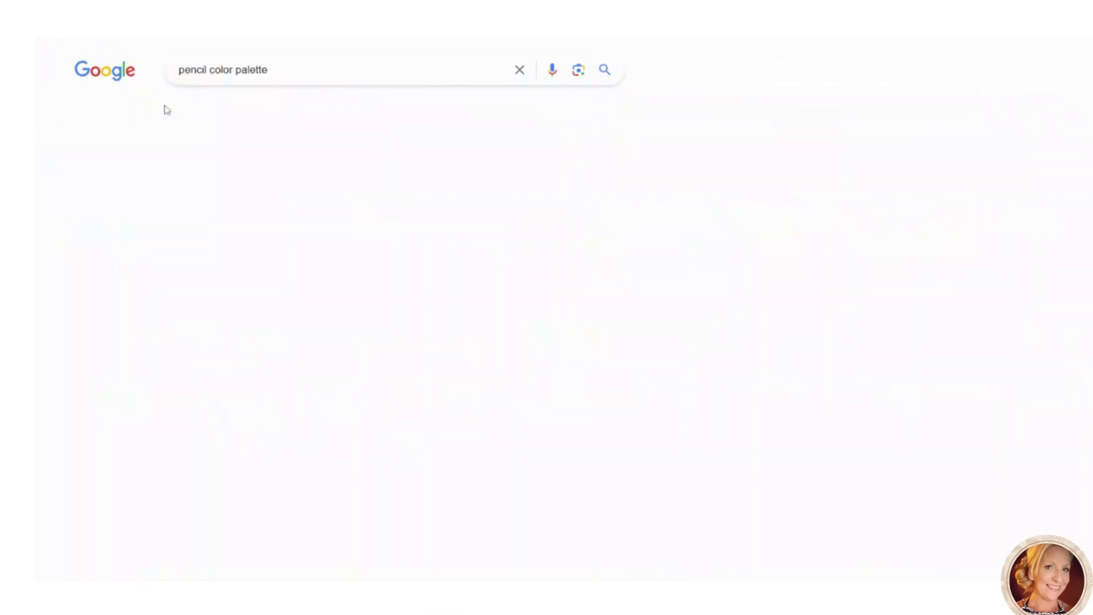
pyautogui.scroll(-3, 146, 249)
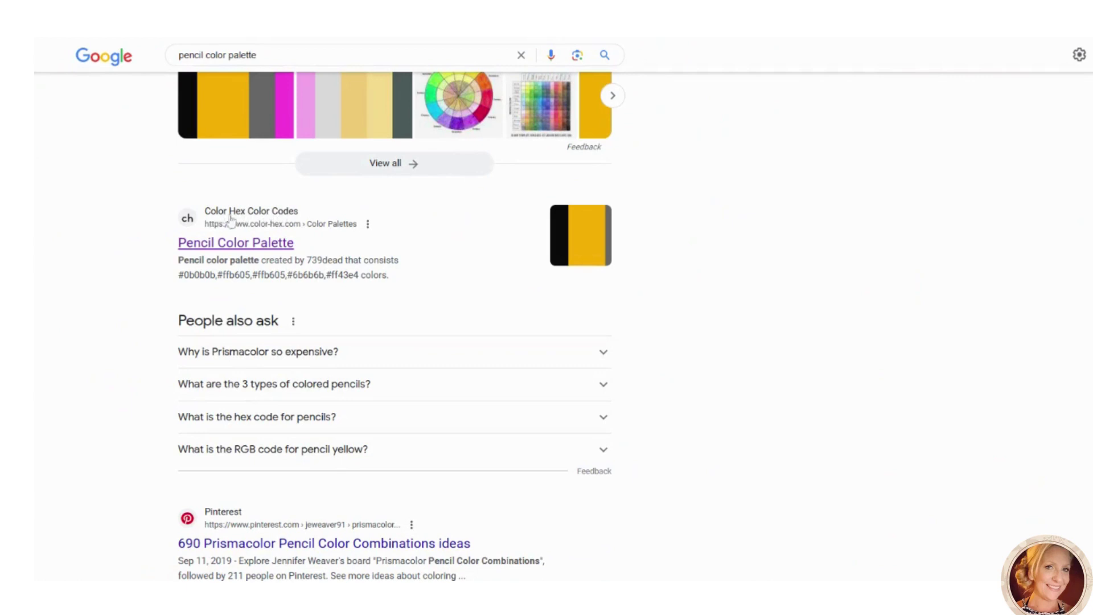
pyautogui.click(239, 248)
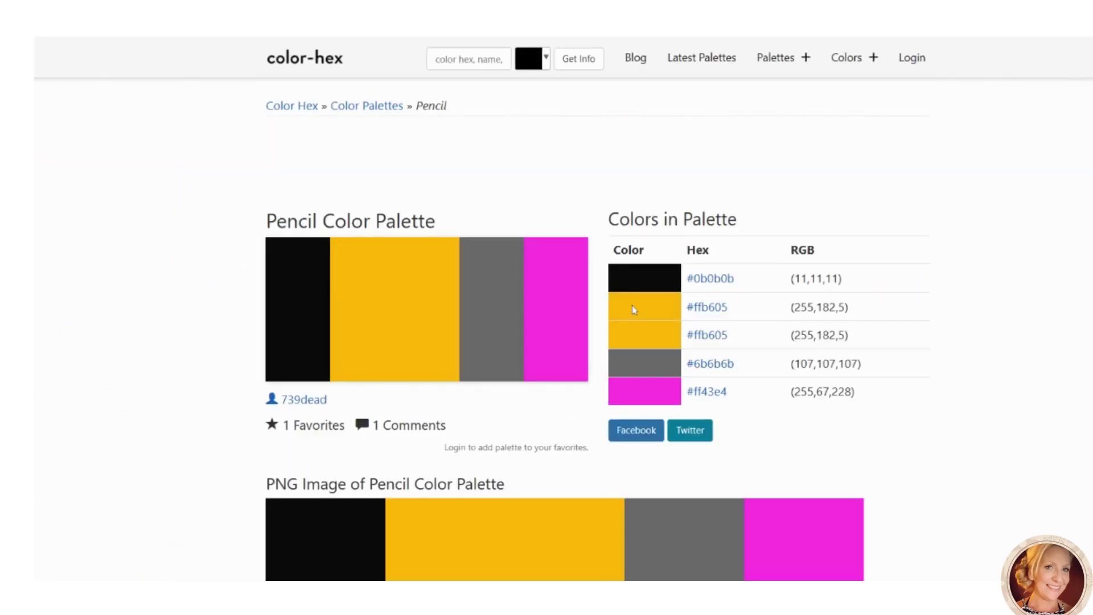
pyautogui.scroll(-1, 637, 310)
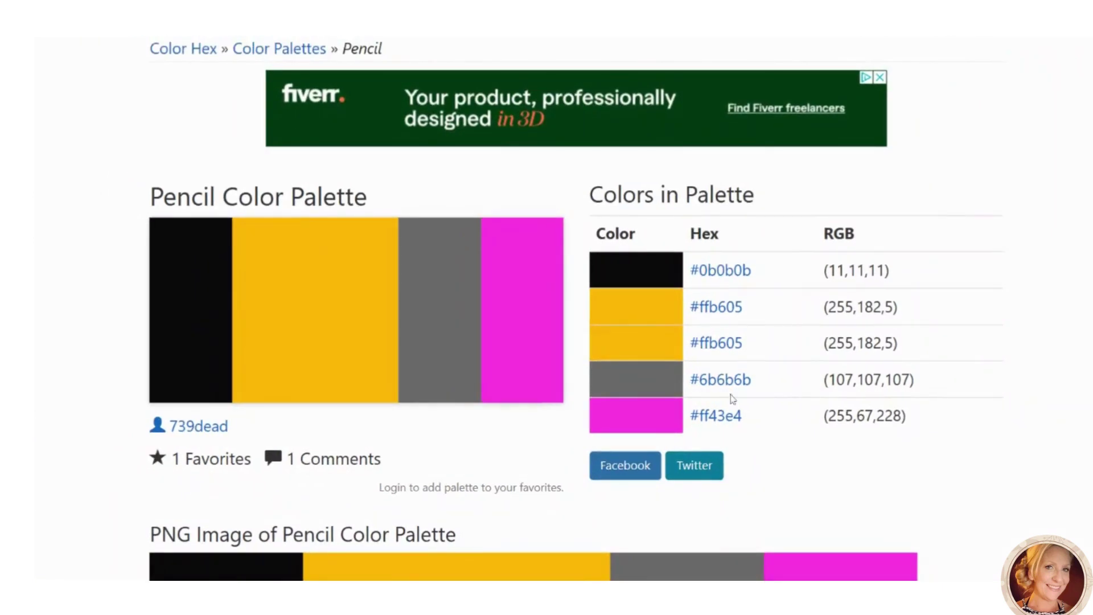
pyautogui.moveTo(742, 416); pyautogui.dragTo(703, 415)
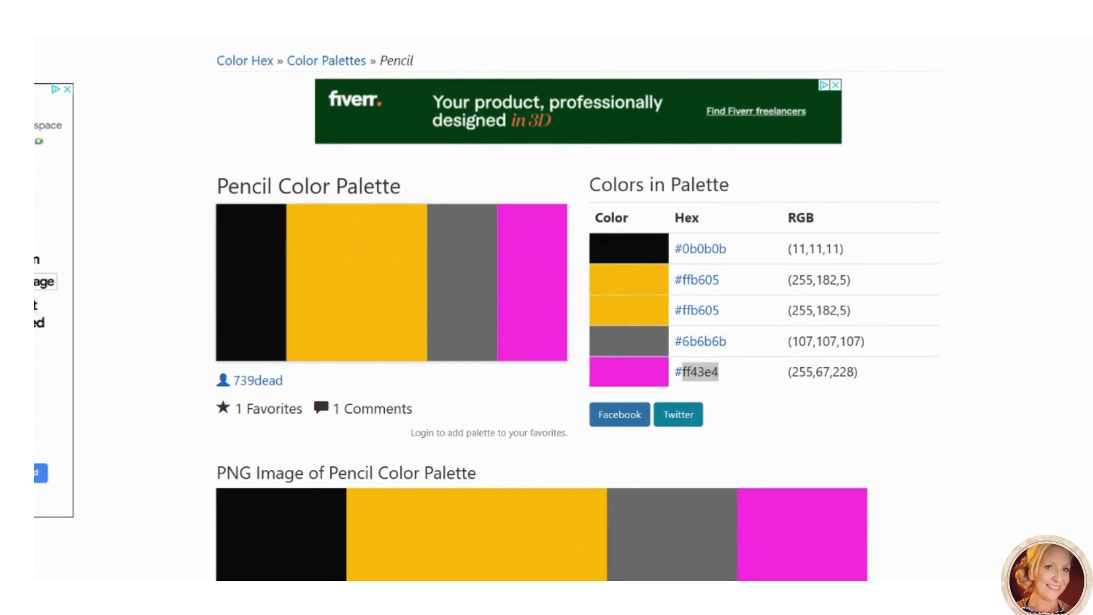
# - Switch back to Canva and set the fill color of the band across the page's top edge to #FF43E4
pyautogui.hotkey('alt', 'Tab')
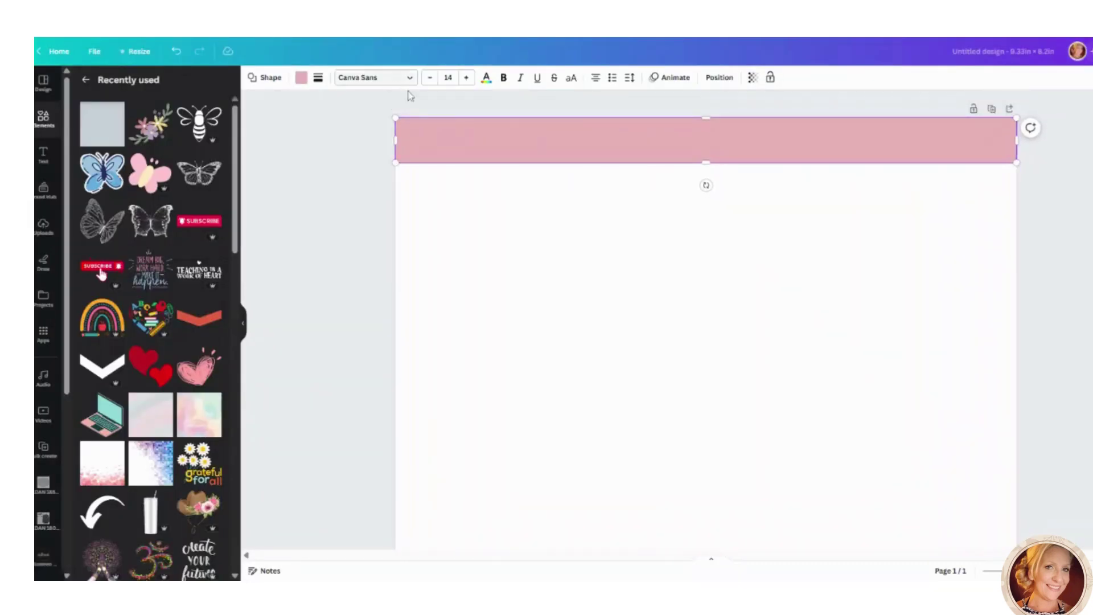
pyautogui.click(302, 79)
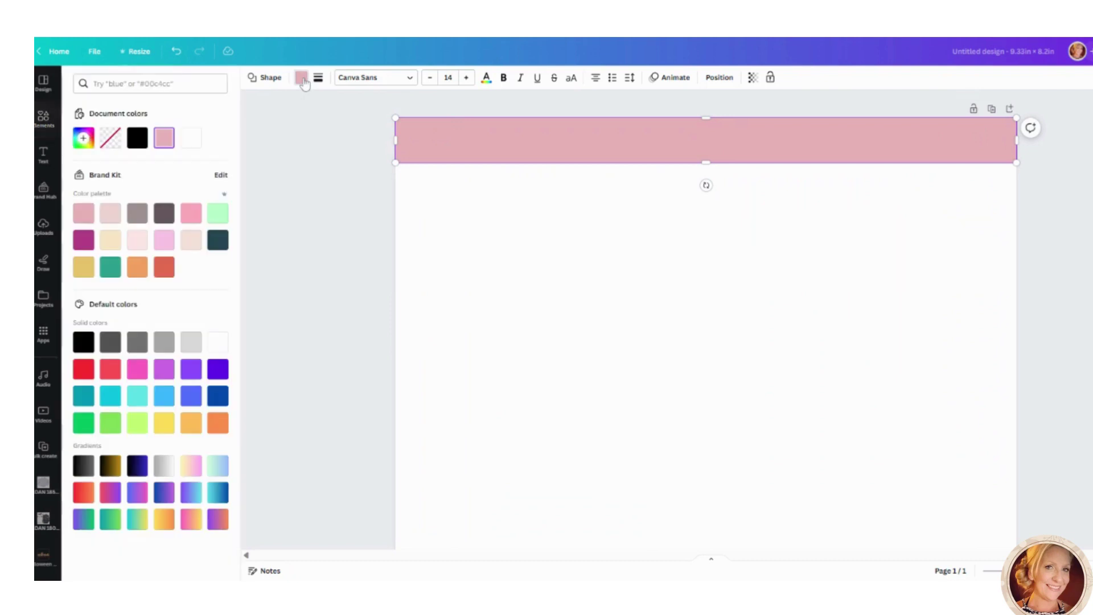
pyautogui.click(82, 144)
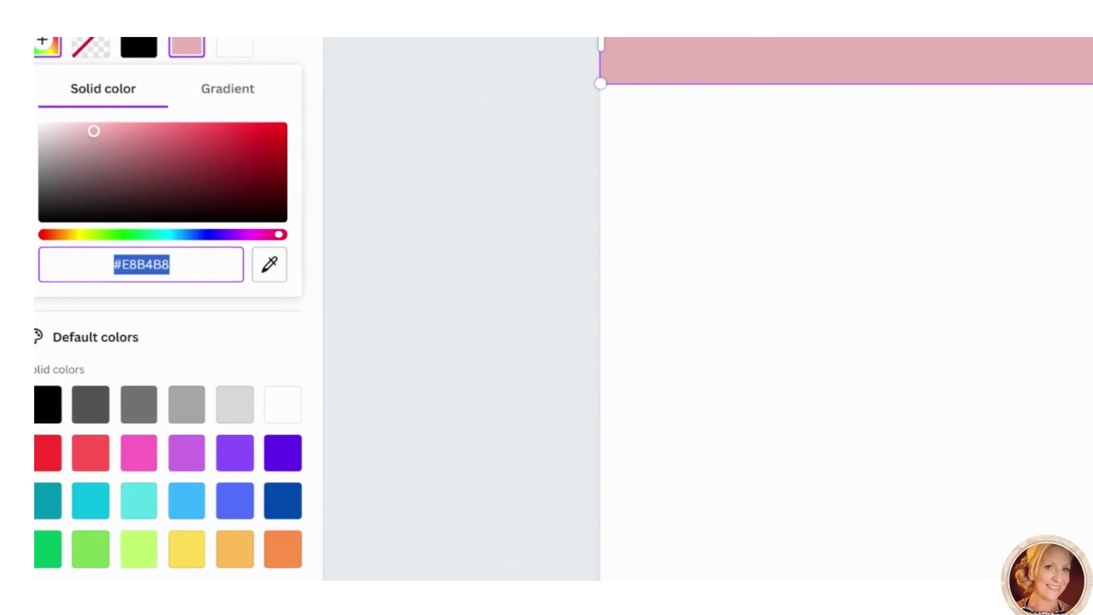
pyautogui.write('#FF43E4')
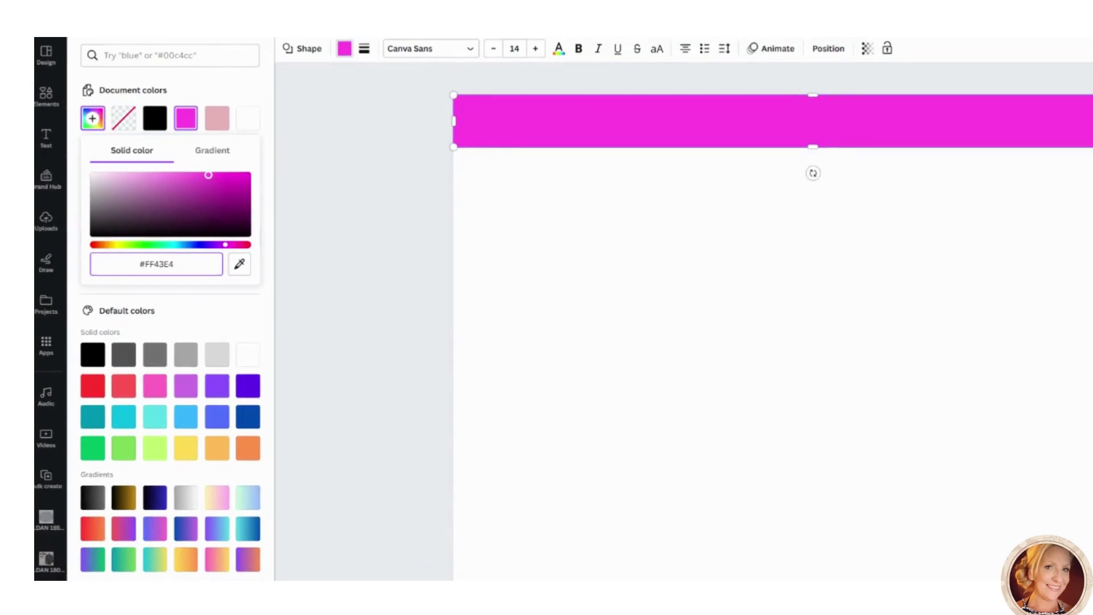
# - Soften the top band's bright pink to a paler, less saturated shade of the same hue
pyautogui.scroll(-1, 717, 192)
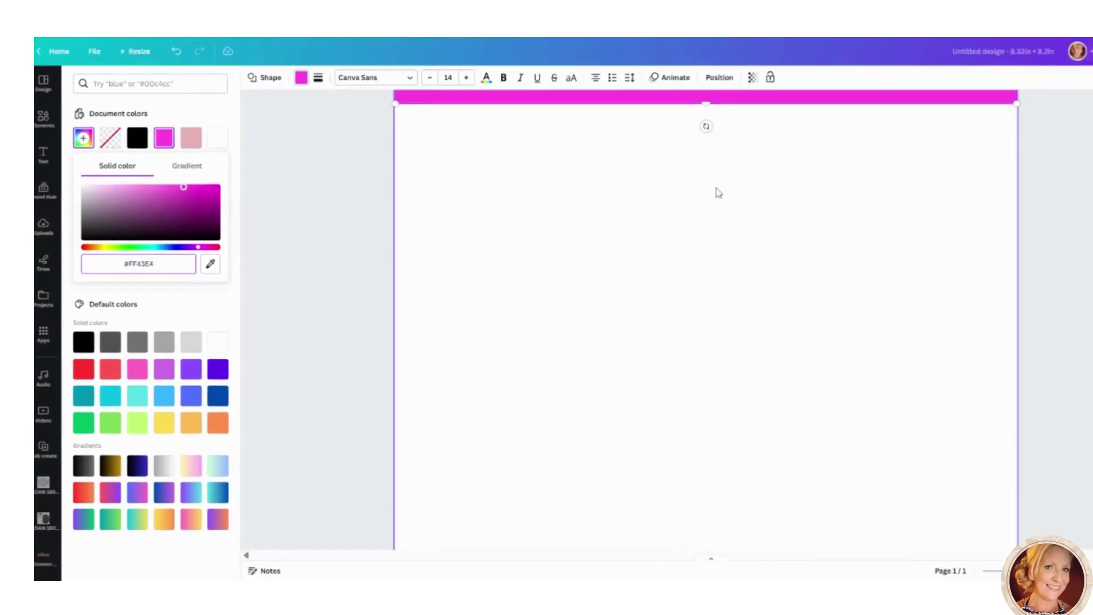
pyautogui.scroll(1, 718, 192)
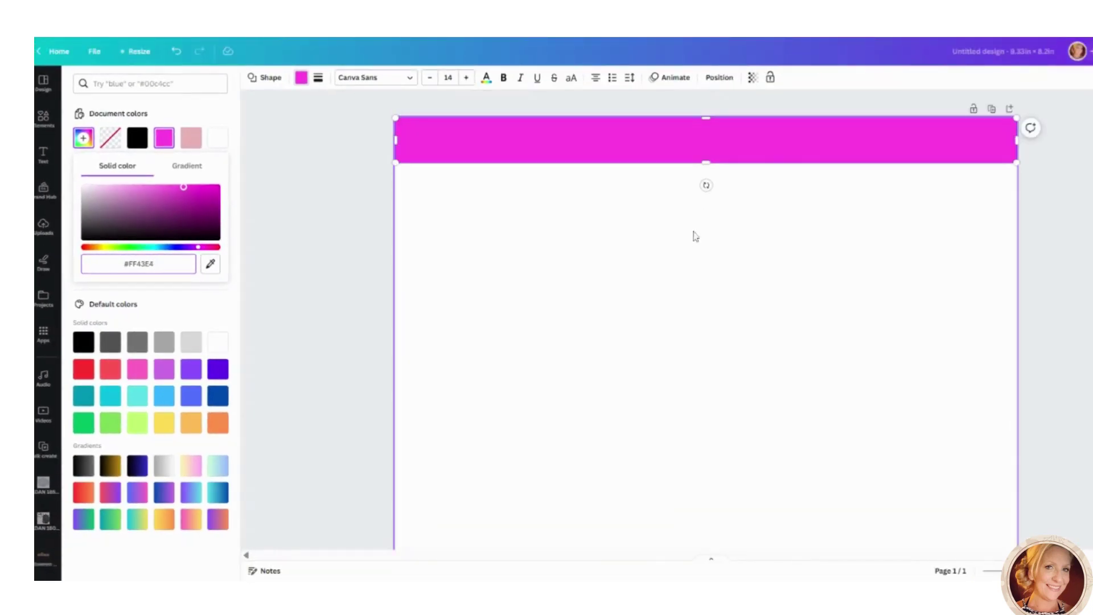
pyautogui.scroll(-5, 687, 244)
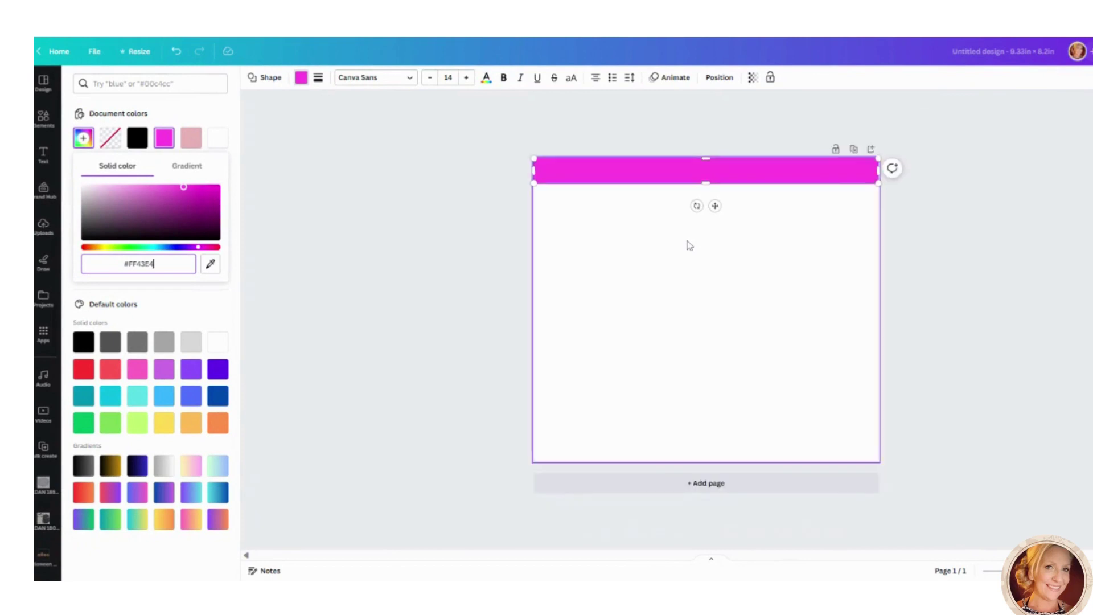
pyautogui.click(591, 166)
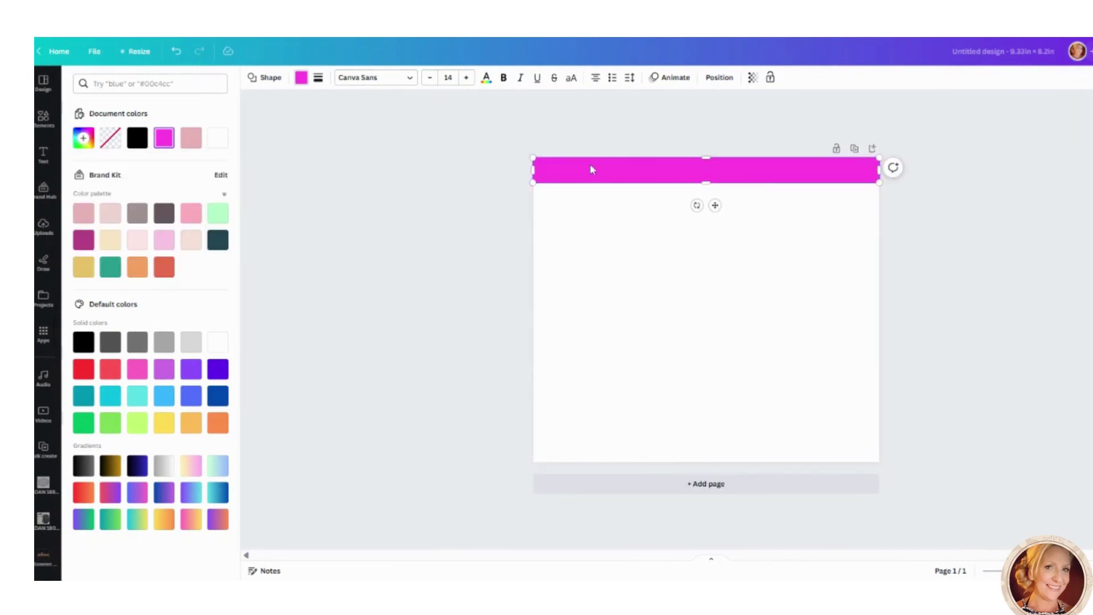
pyautogui.click(302, 77)
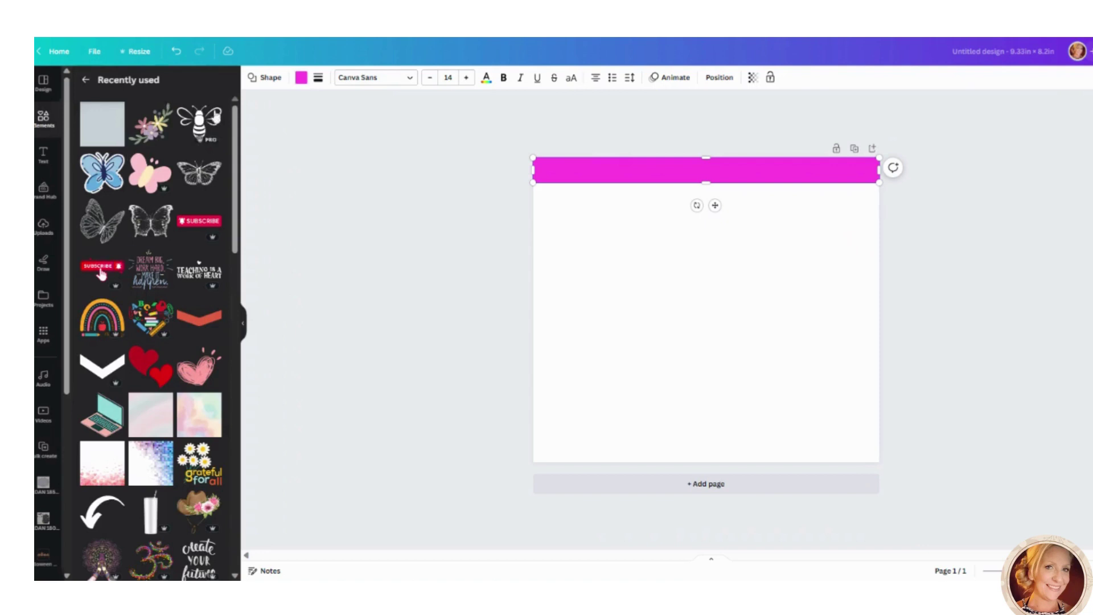
pyautogui.click(302, 77)
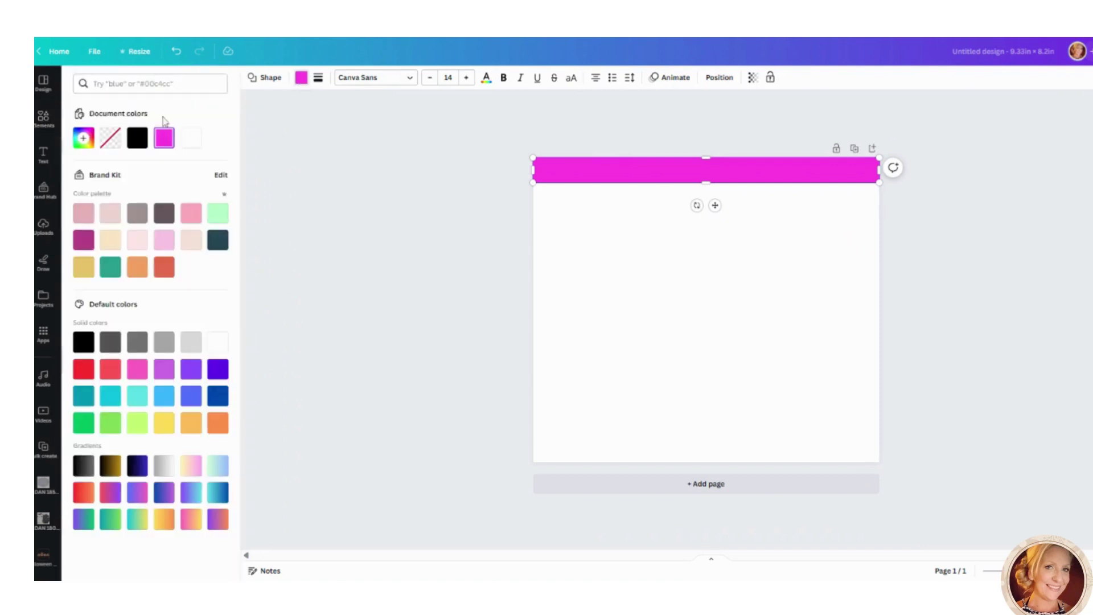
pyautogui.click(86, 147)
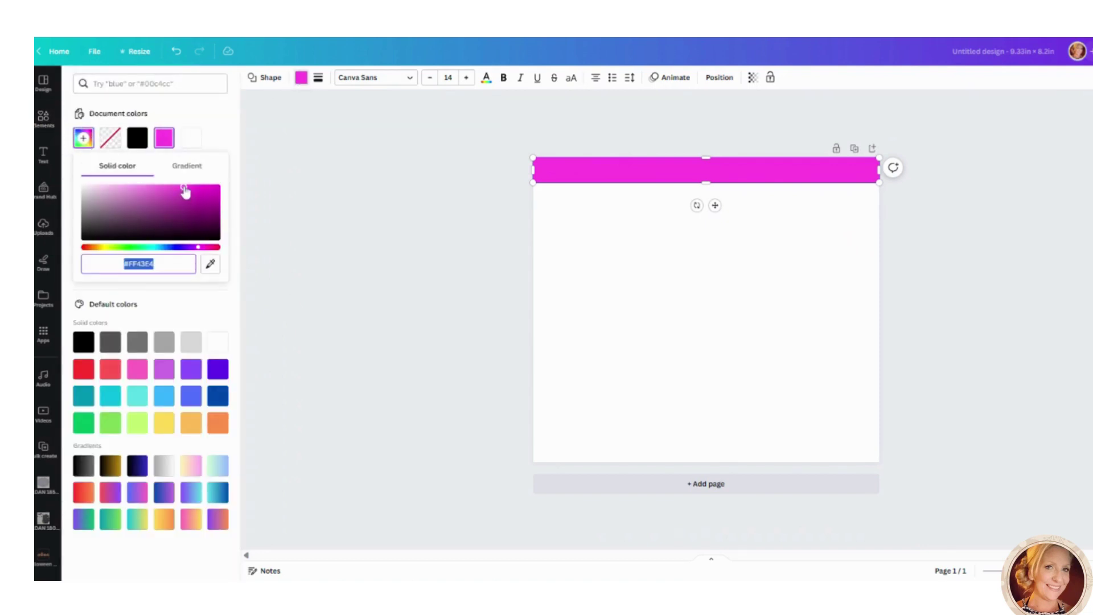
pyautogui.moveTo(184, 190); pyautogui.dragTo(136, 192)
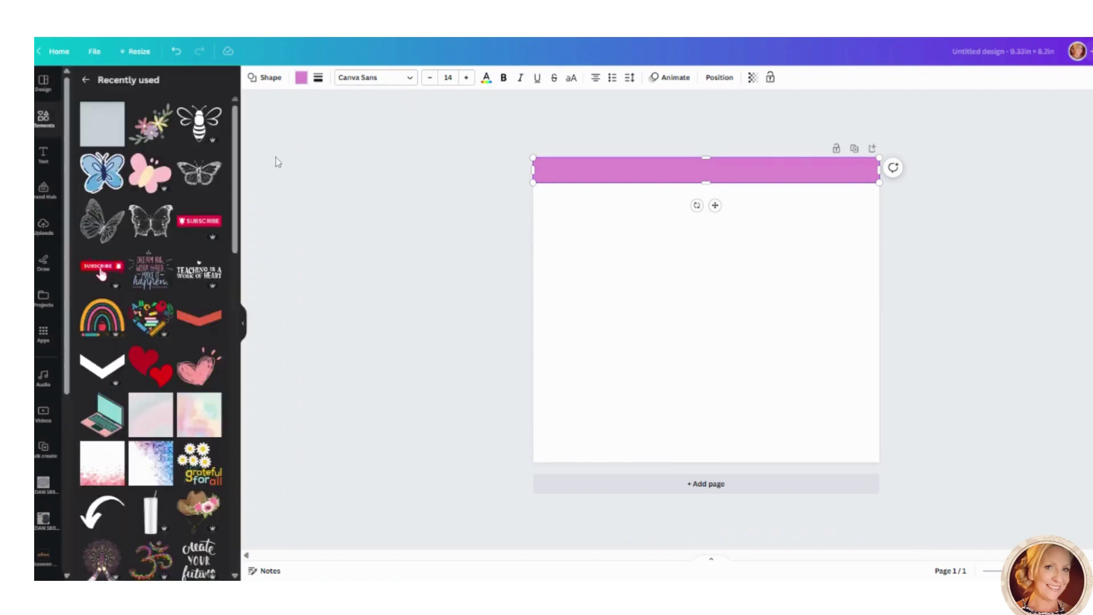
# - Add another square and shape it into a thin full-width stripe directly beneath the pink band
pyautogui.click(122, 128)
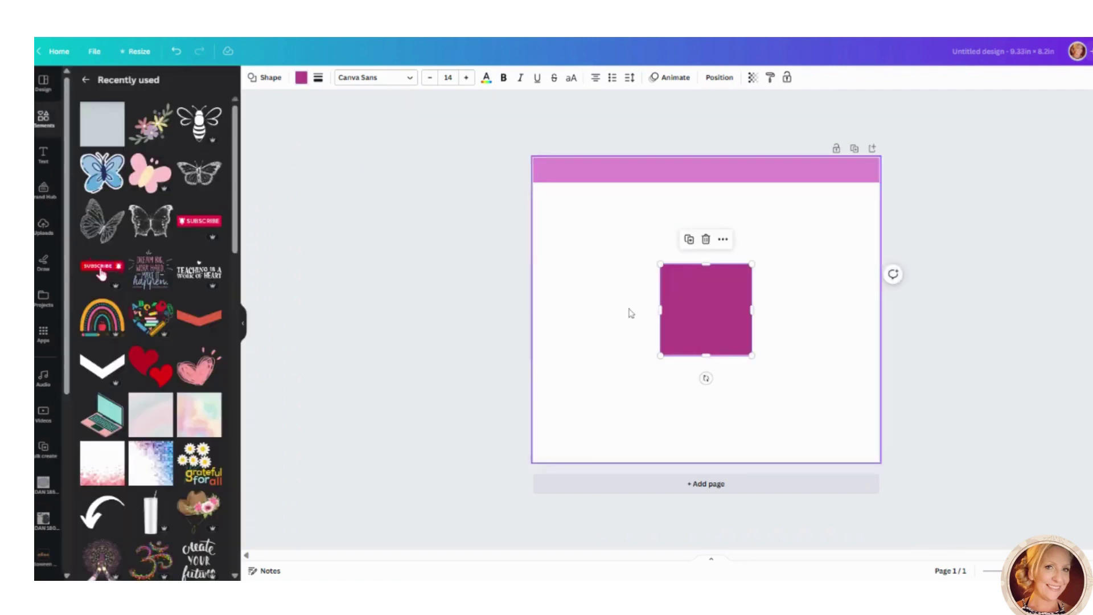
pyautogui.moveTo(696, 316); pyautogui.dragTo(877, 225)
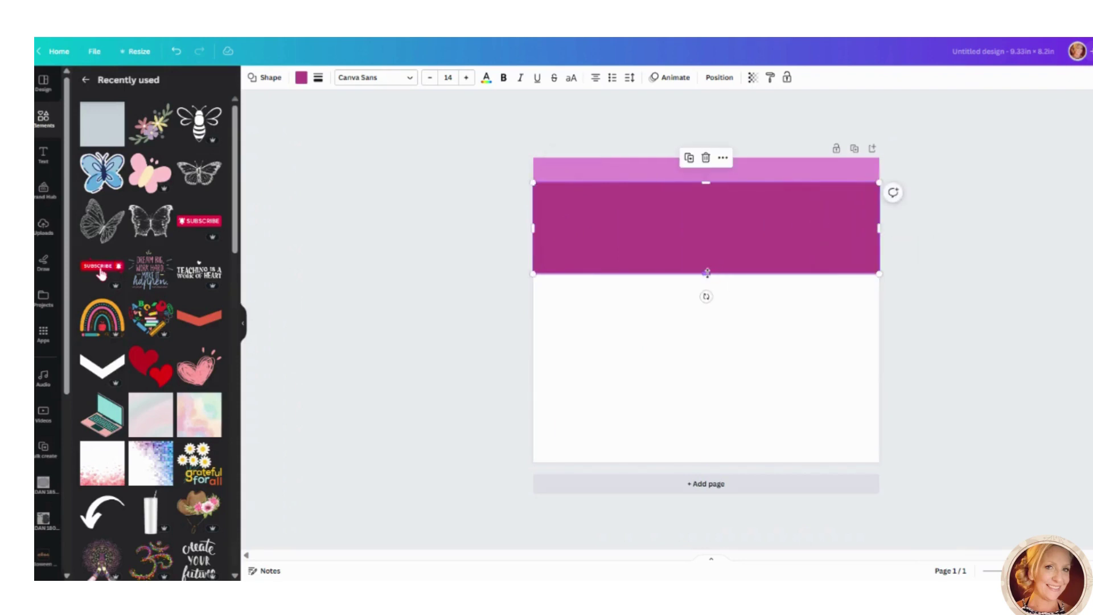
pyautogui.moveTo(707, 266); pyautogui.dragTo(707, 197)
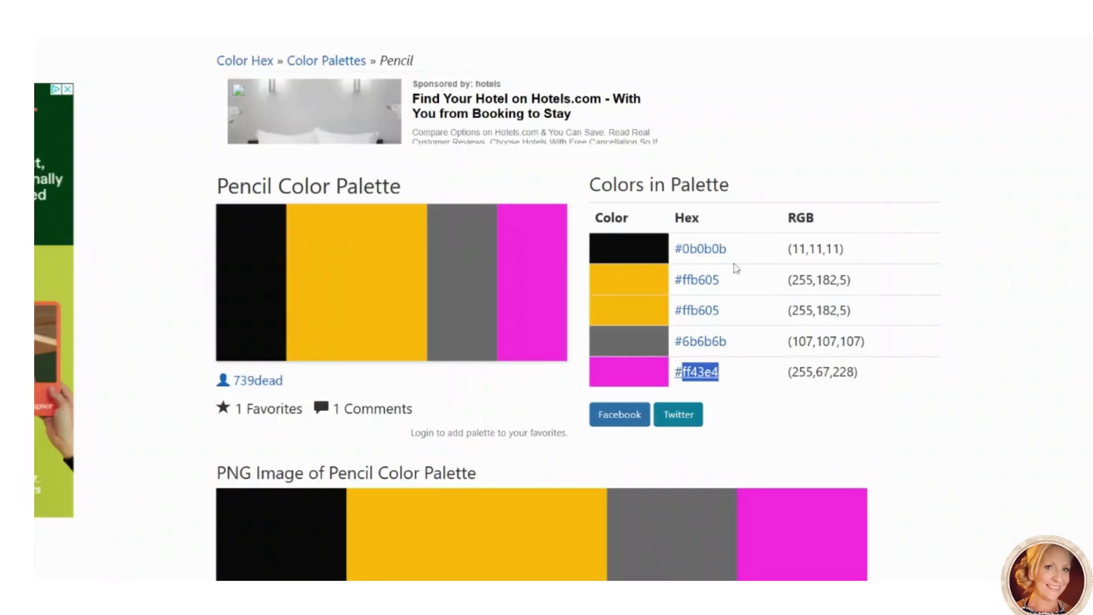
# - Copy the gray hex code 6b6b6b from the pencil palette on the Color Hex page
pyautogui.scroll(-1, 736, 269)
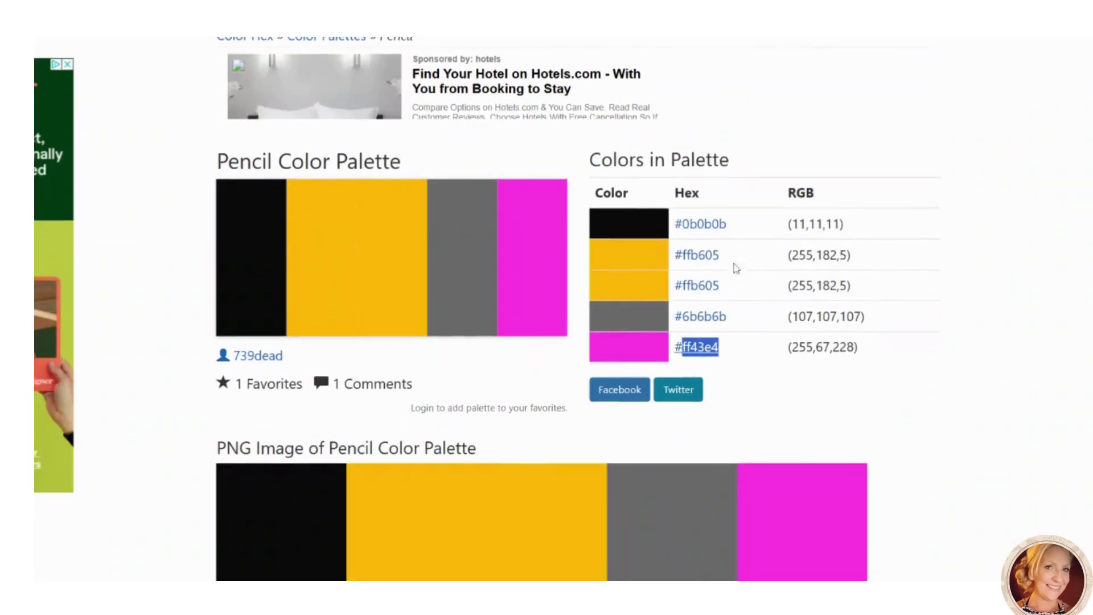
pyautogui.click(751, 310)
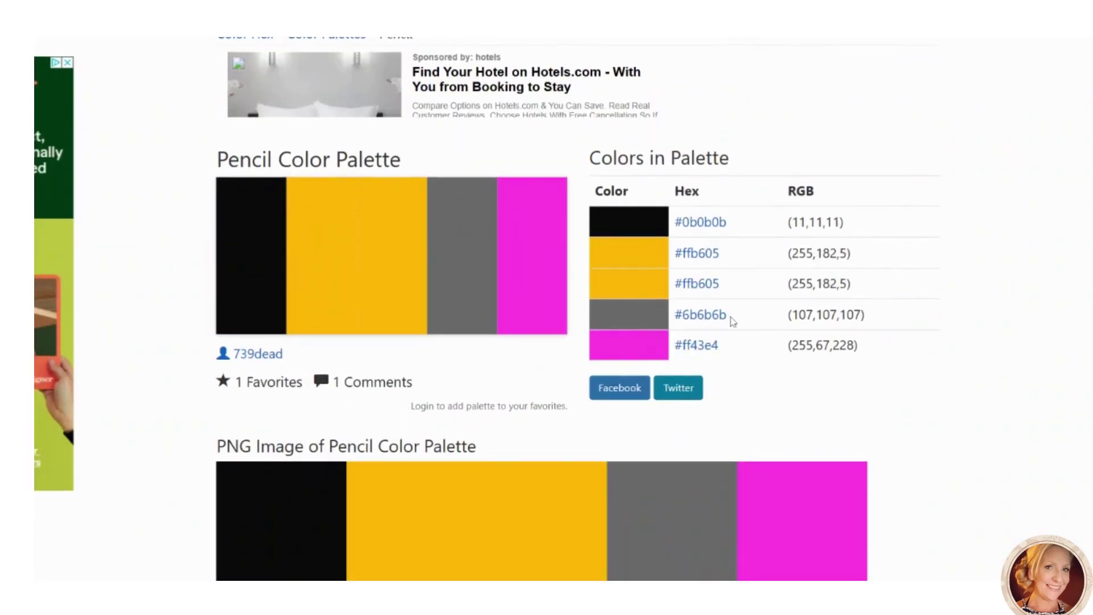
pyautogui.moveTo(732, 318); pyautogui.dragTo(690, 315)
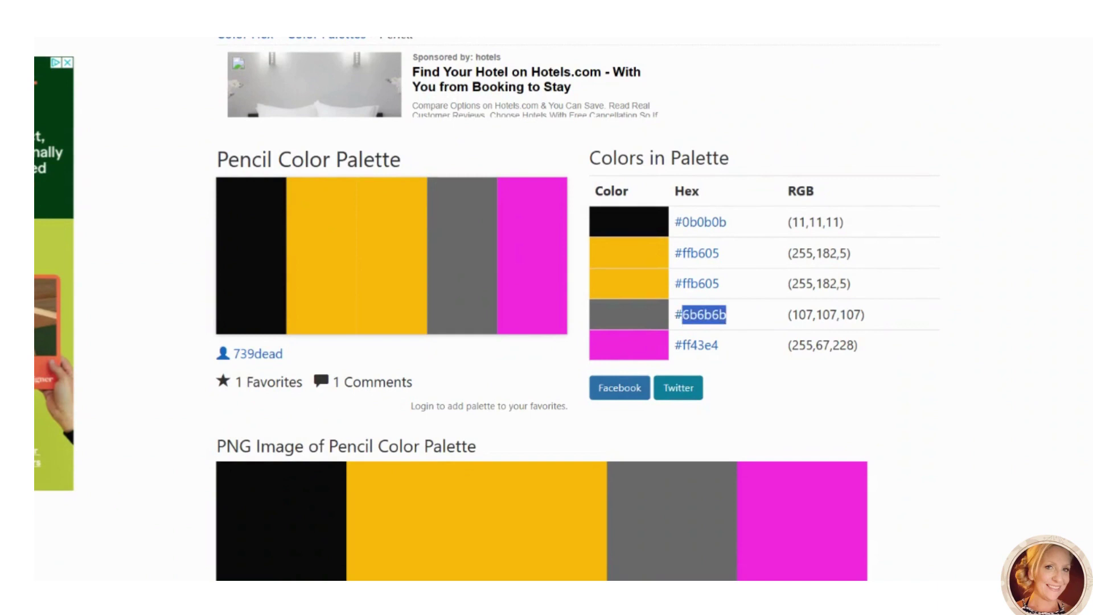
# - Return to Canva and set the fill color of the thin stripe under the pink band to #6B6B6B
pyautogui.hotkey('alt', 'Tab')
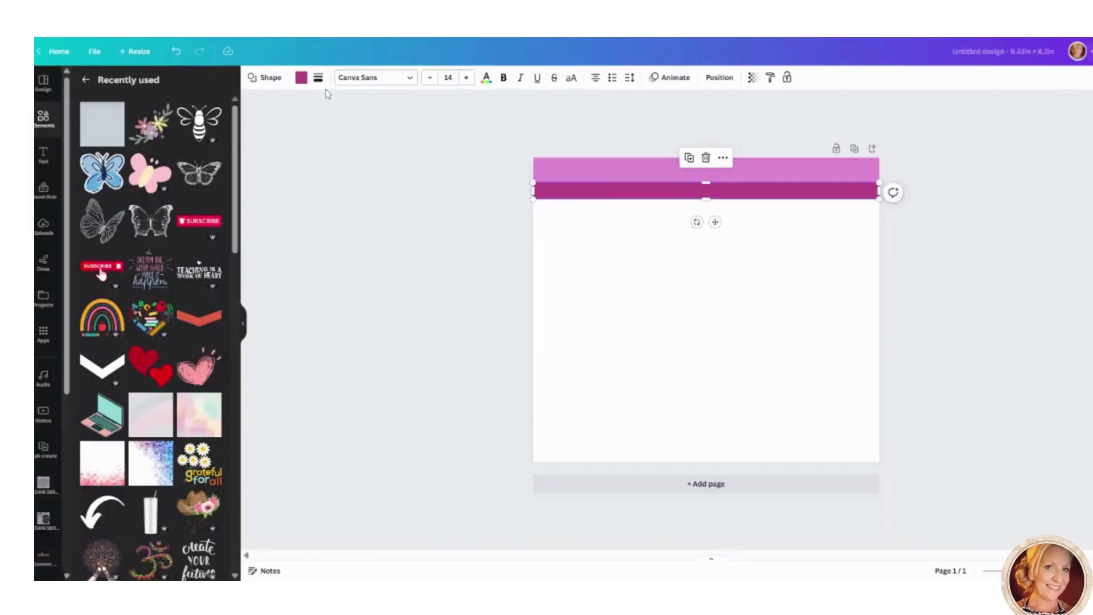
pyautogui.click(301, 78)
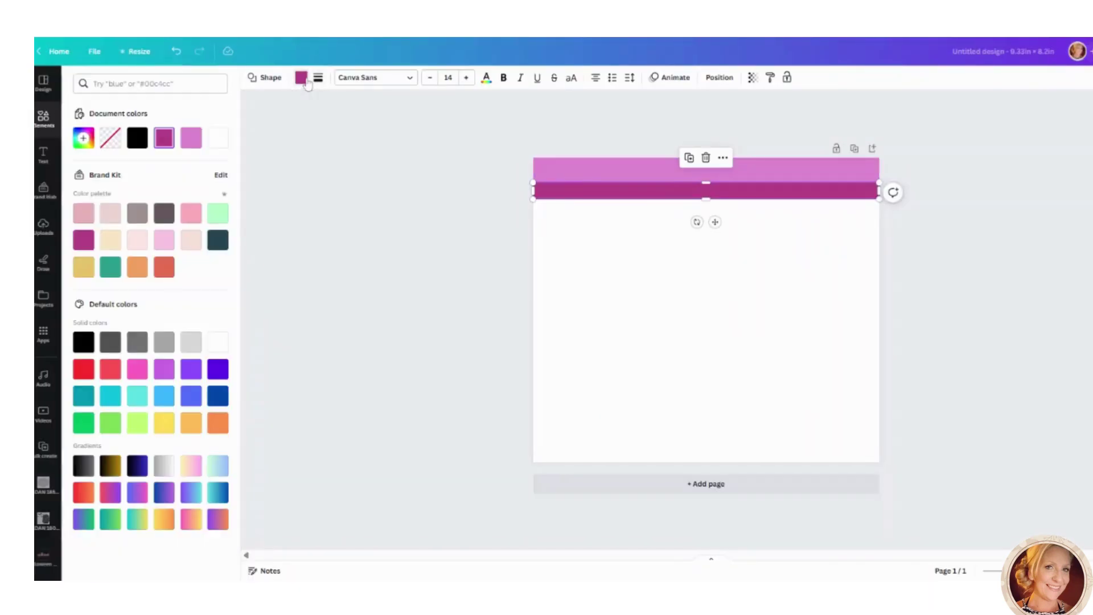
pyautogui.click(84, 139)
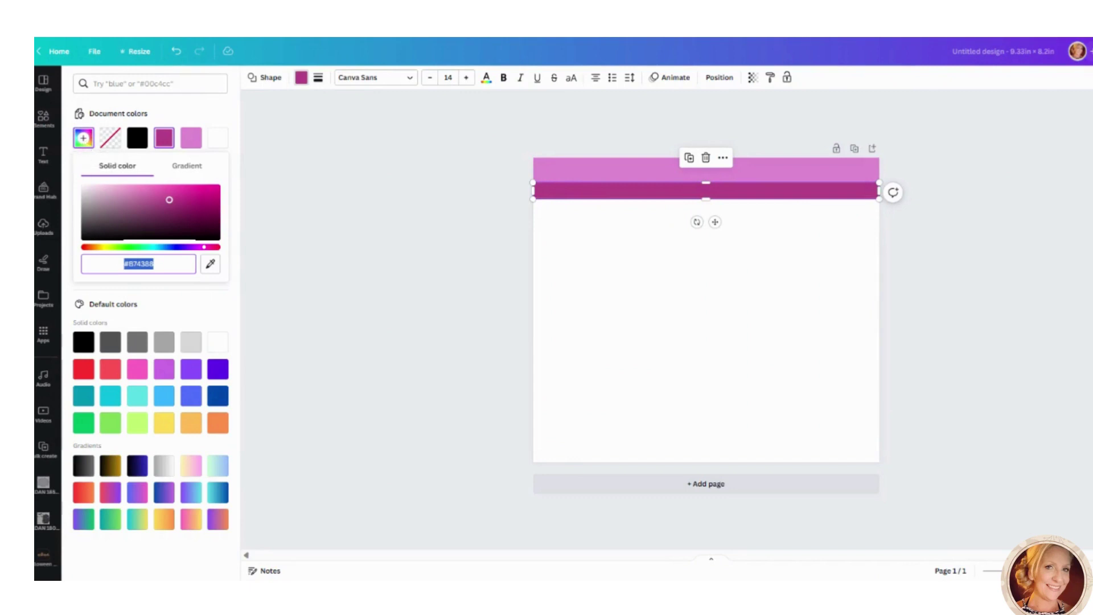
pyautogui.write('#6B6B6B')
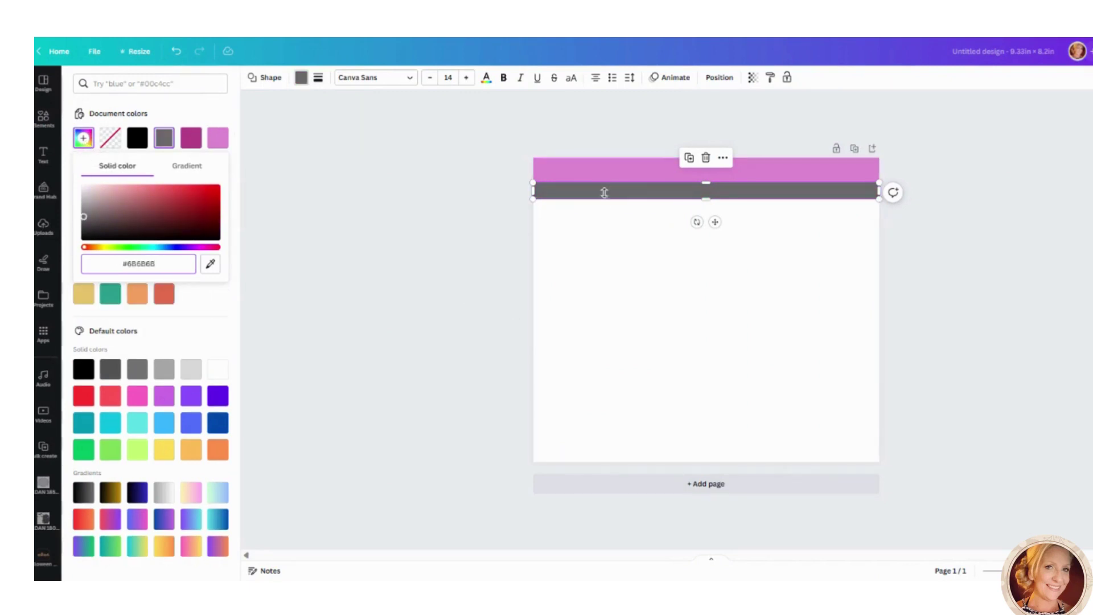
pyautogui.scroll(3, 637, 181)
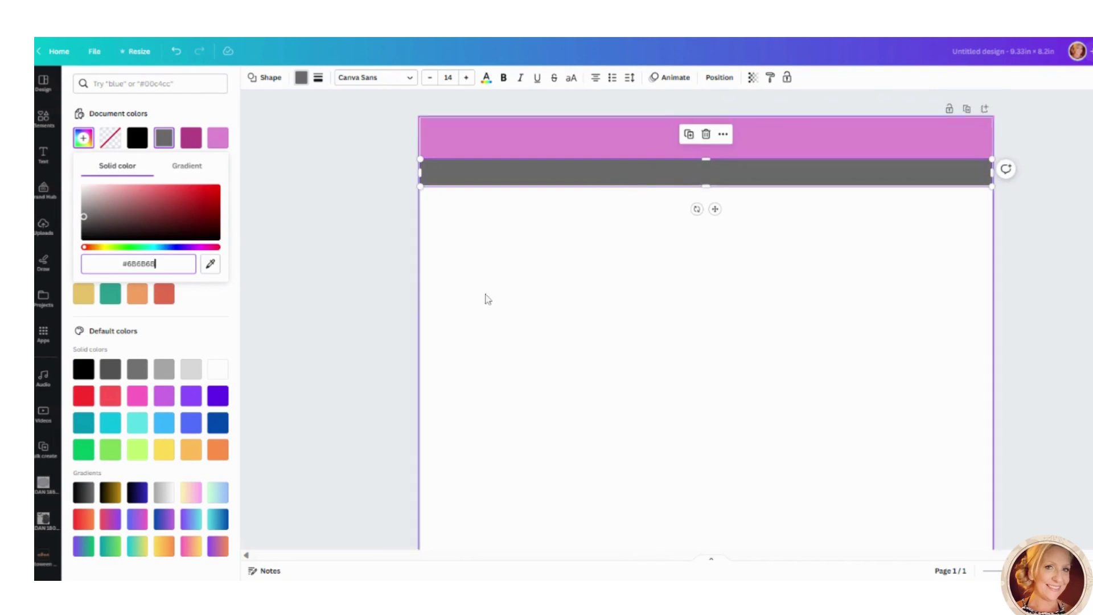
pyautogui.click(411, 289)
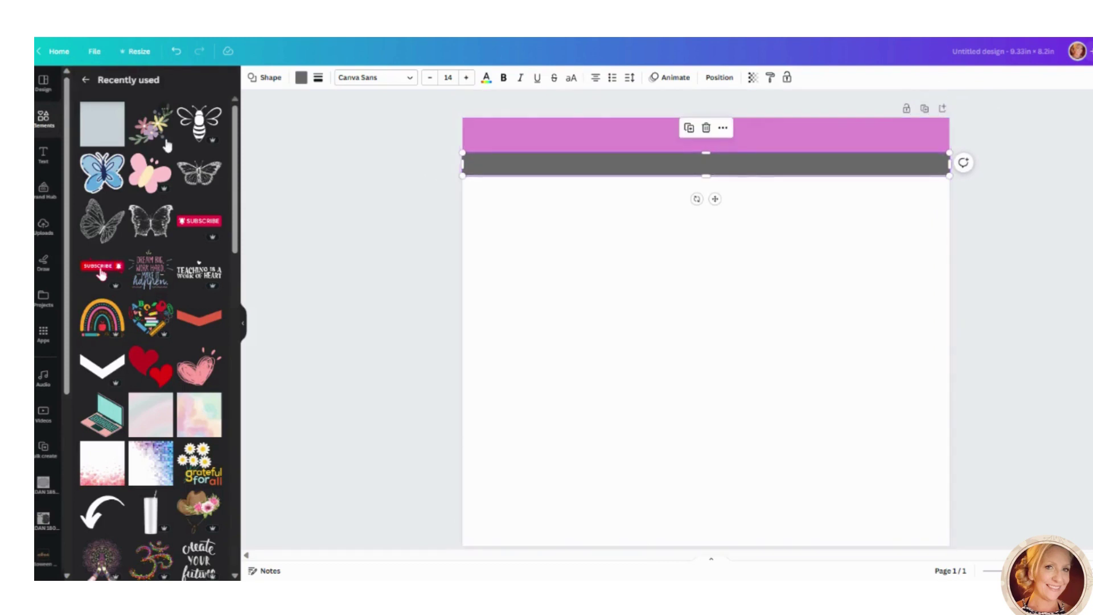
pyautogui.click(110, 139)
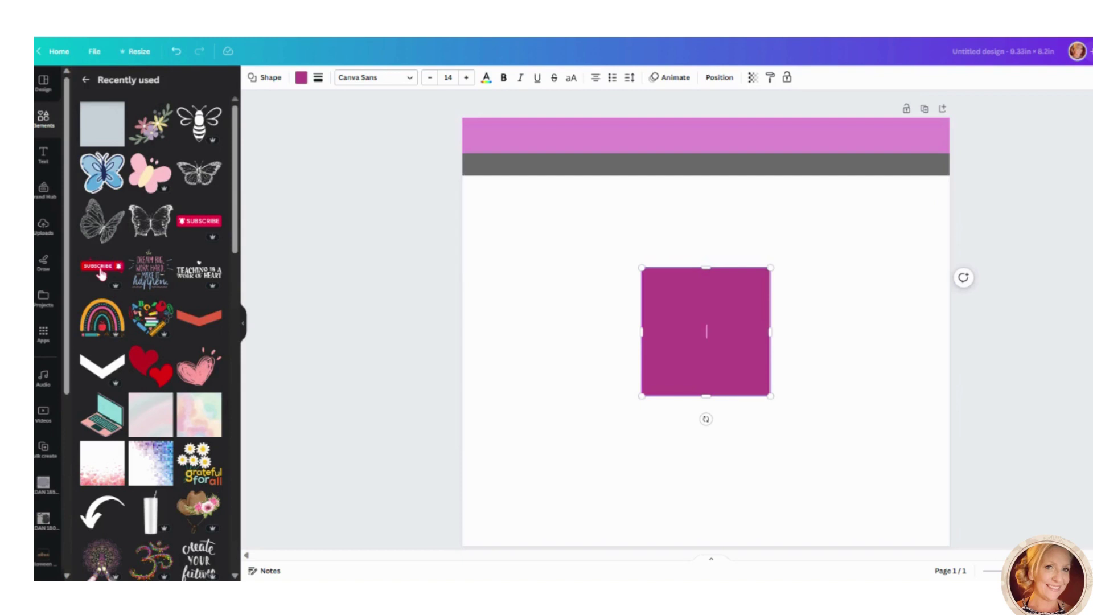
pyautogui.click(820, 342)
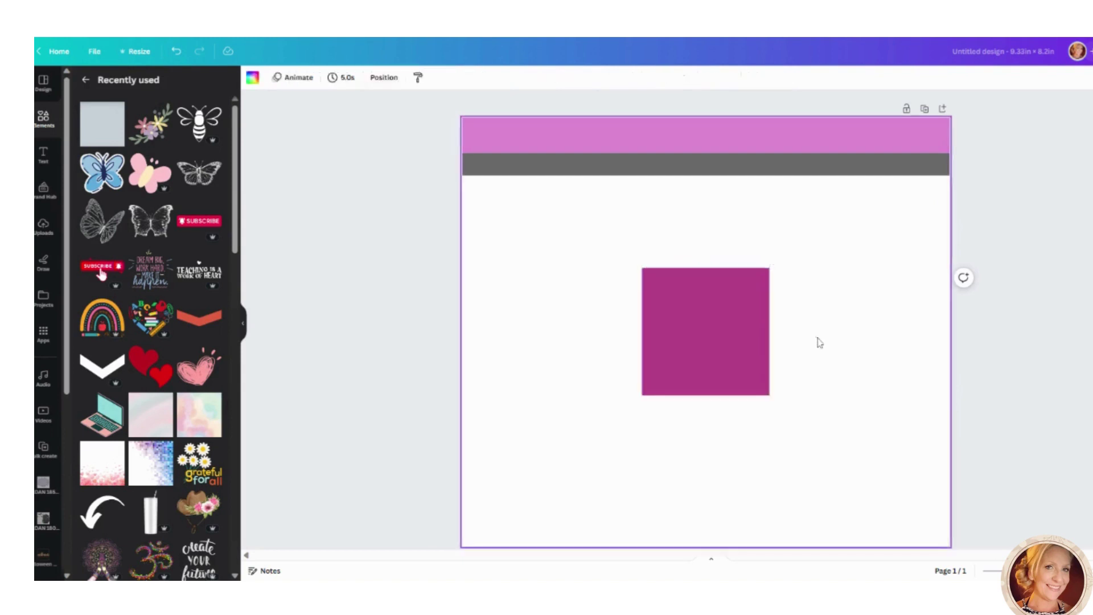
pyautogui.click(690, 325)
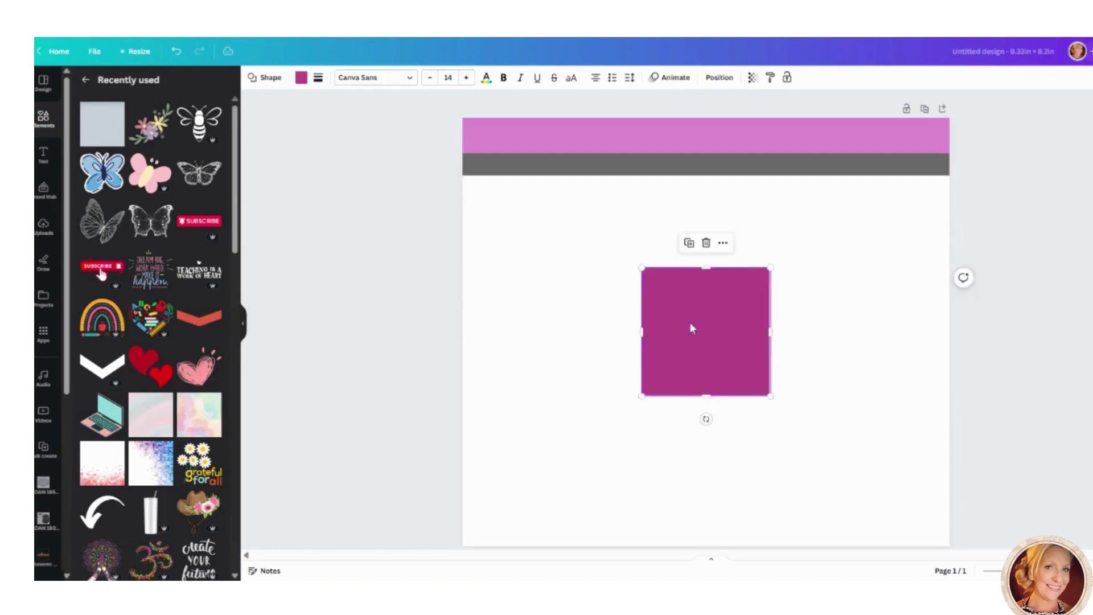
pyautogui.press('Delete')
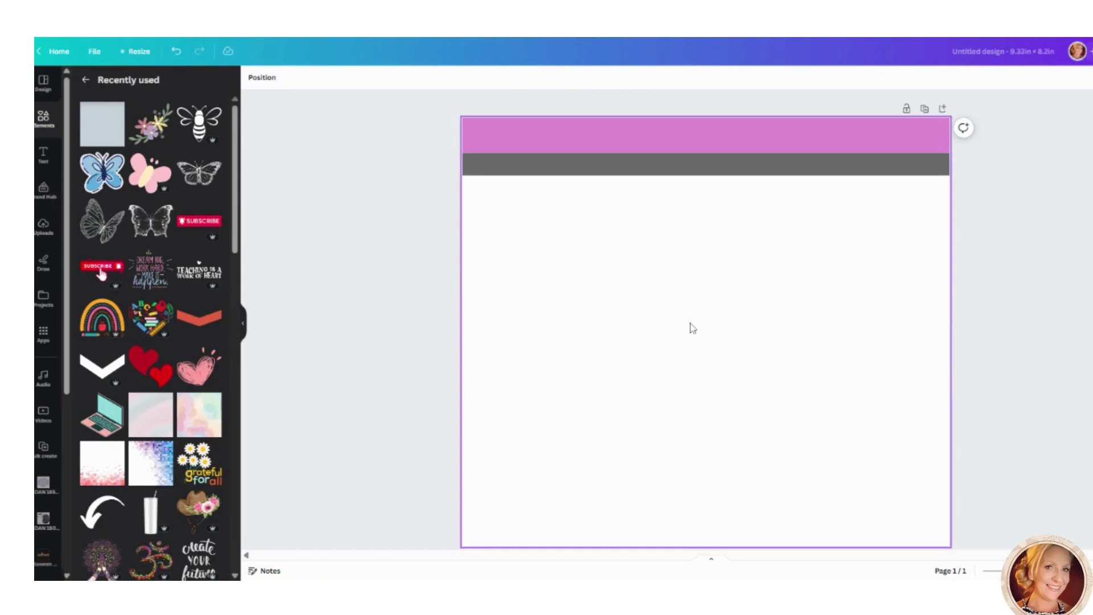
# - Search the elements for "chevon" and add the plain red downward-pointing chevron from the graphics results
pyautogui.click(39, 132)
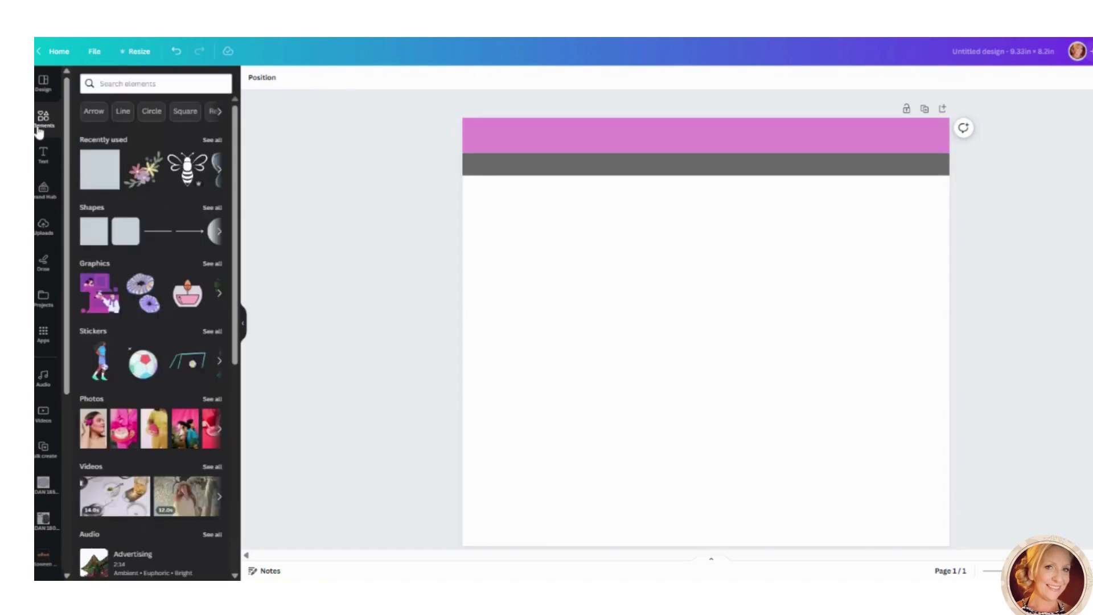
pyautogui.write('c')
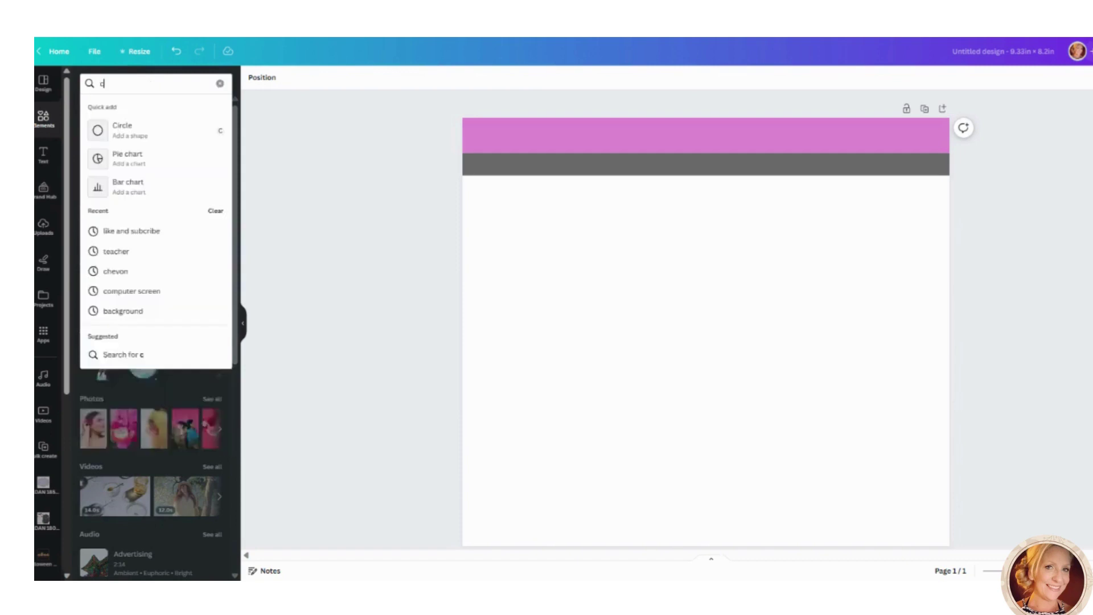
pyautogui.write('hevon')
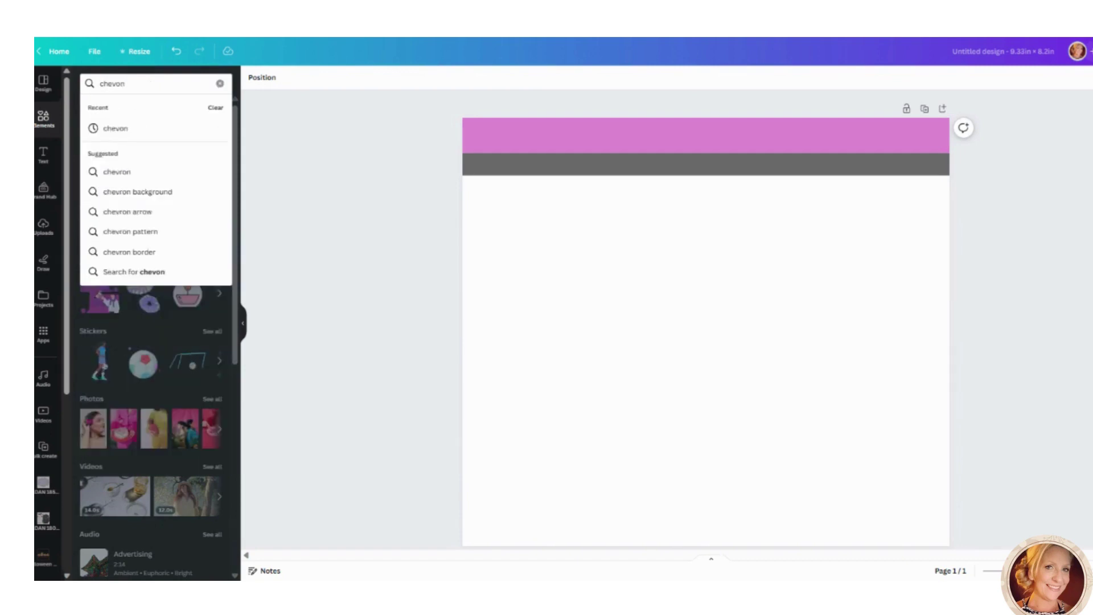
pyautogui.click(126, 131)
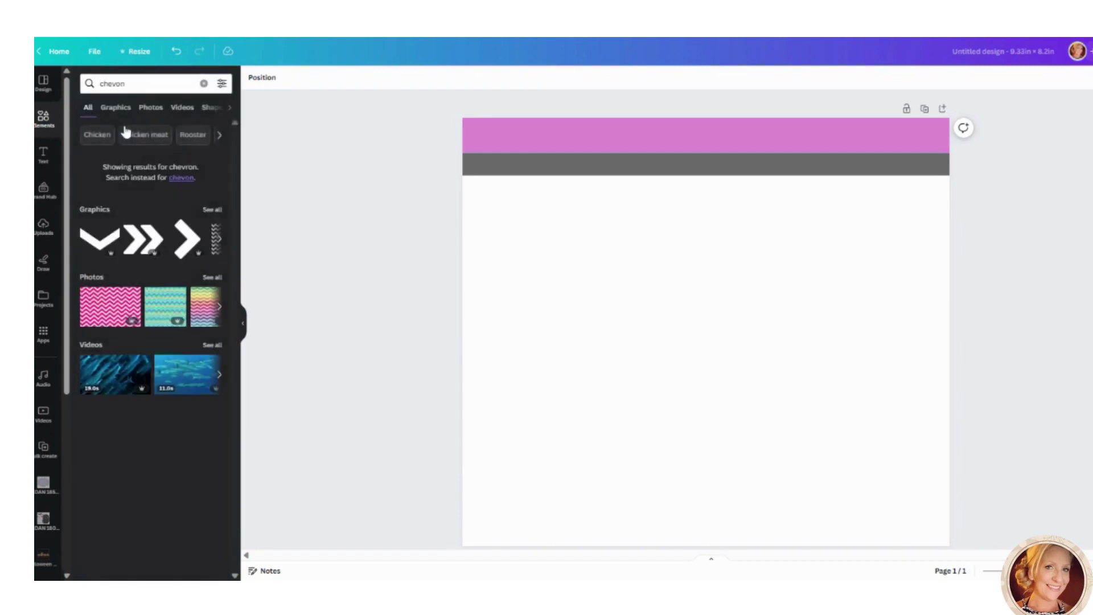
pyautogui.click(212, 210)
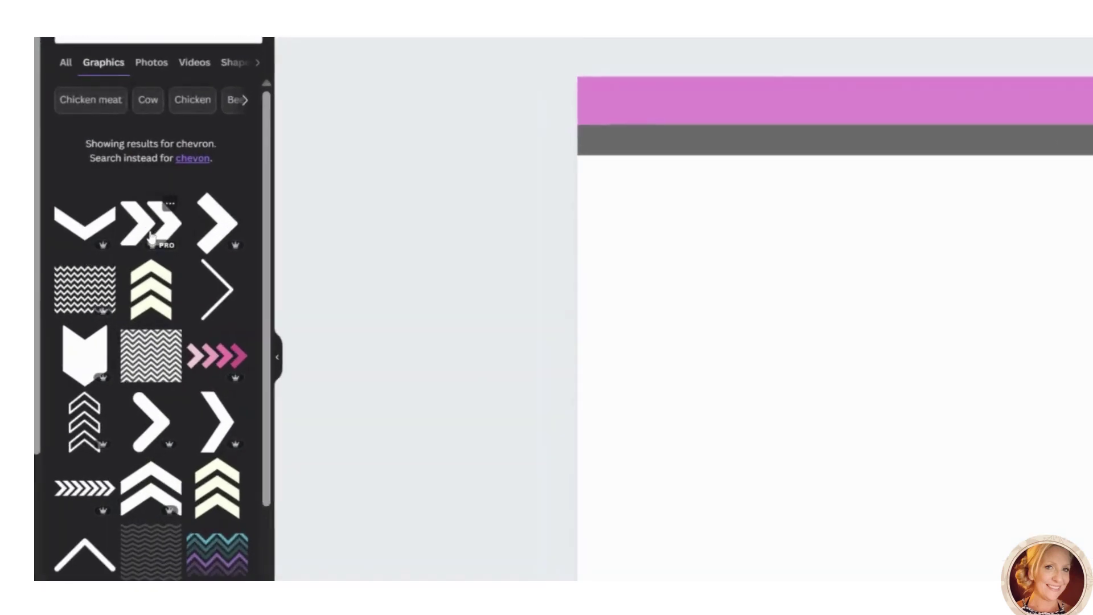
pyautogui.scroll(-1, 137, 227)
pyautogui.scroll(-3, 120, 168)
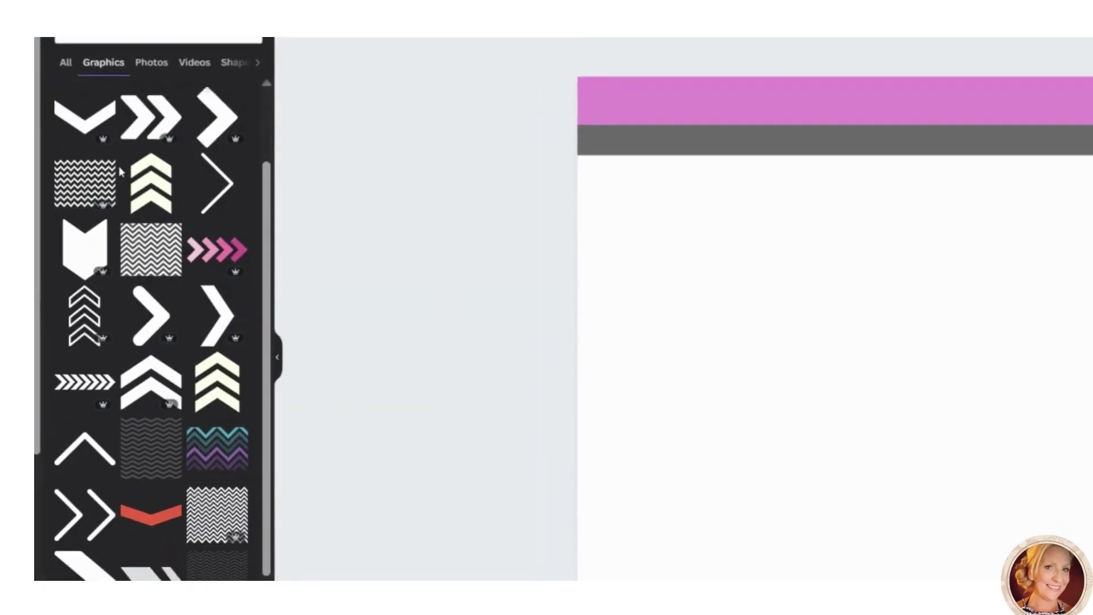
pyautogui.scroll(-2, 120, 168)
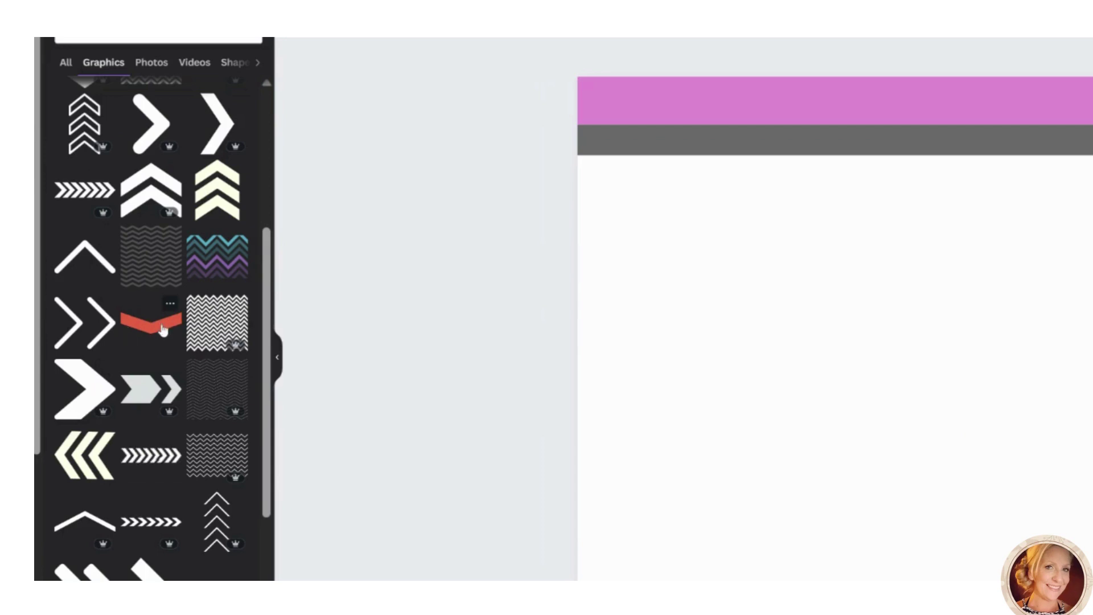
pyautogui.click(163, 332)
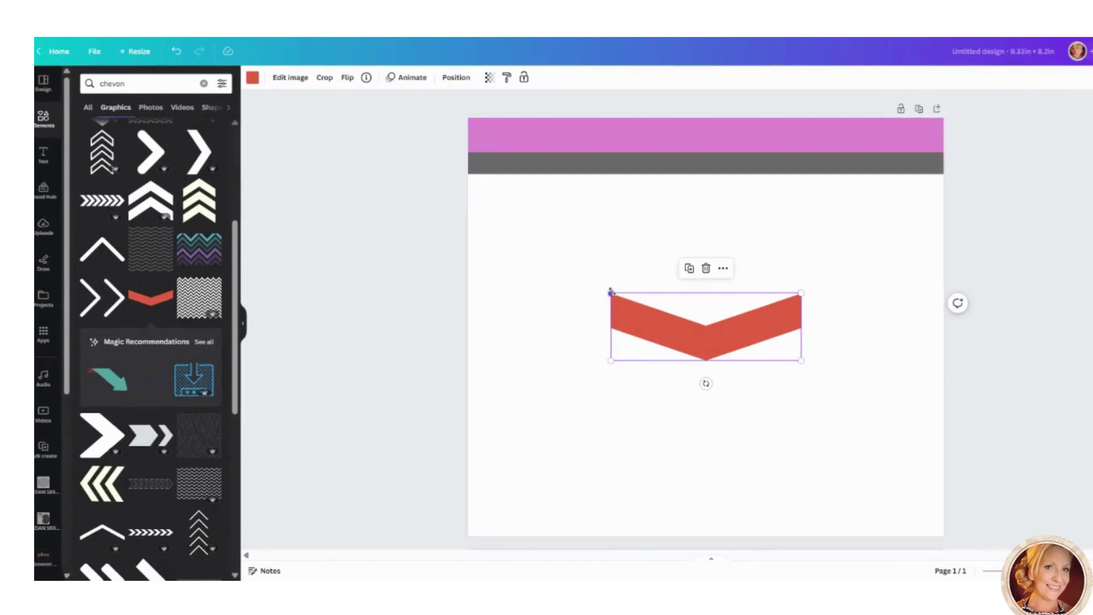
# - Shrink the red chevron, place it at the page's left edge below the middle, and duplicate it into a row of four
pyautogui.moveTo(611, 293); pyautogui.dragTo(508, 433)
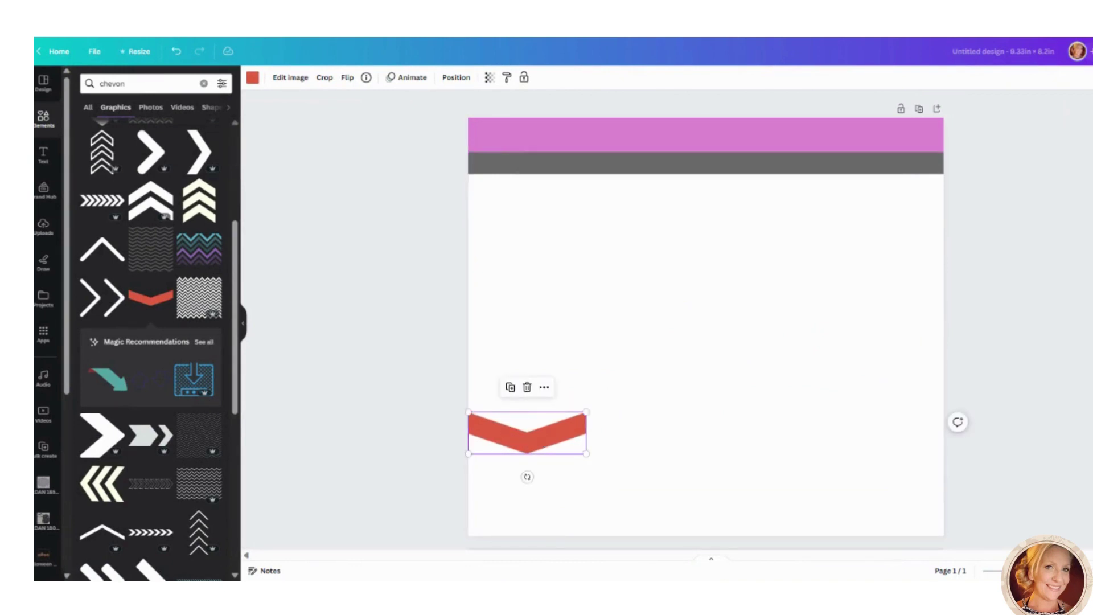
pyautogui.hotkey('ctrl', 'd')
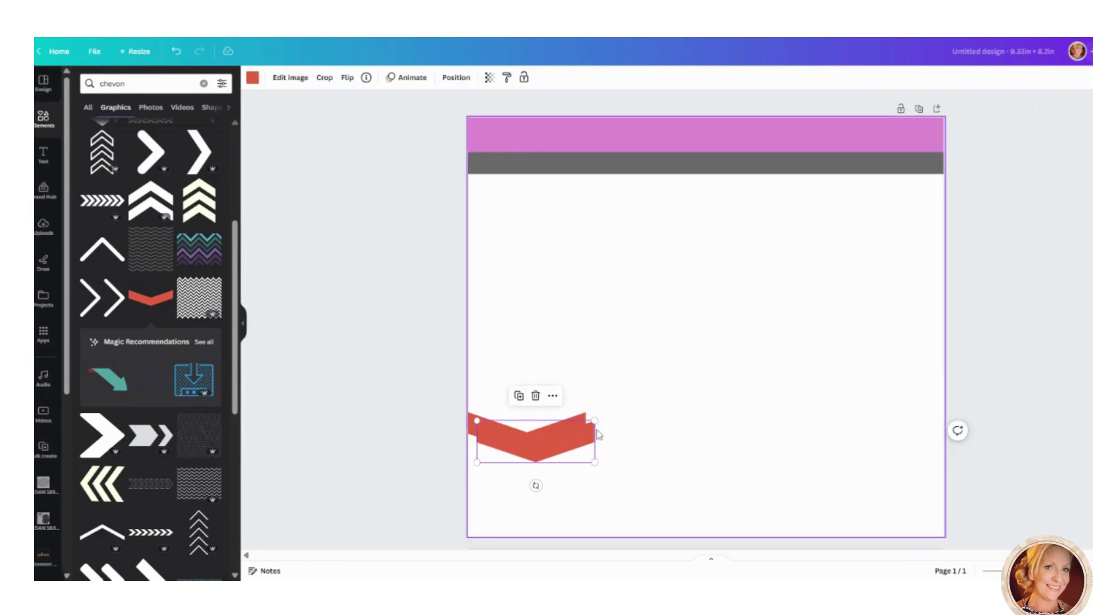
pyautogui.moveTo(586, 429); pyautogui.dragTo(787, 426)
pyautogui.click(756, 456)
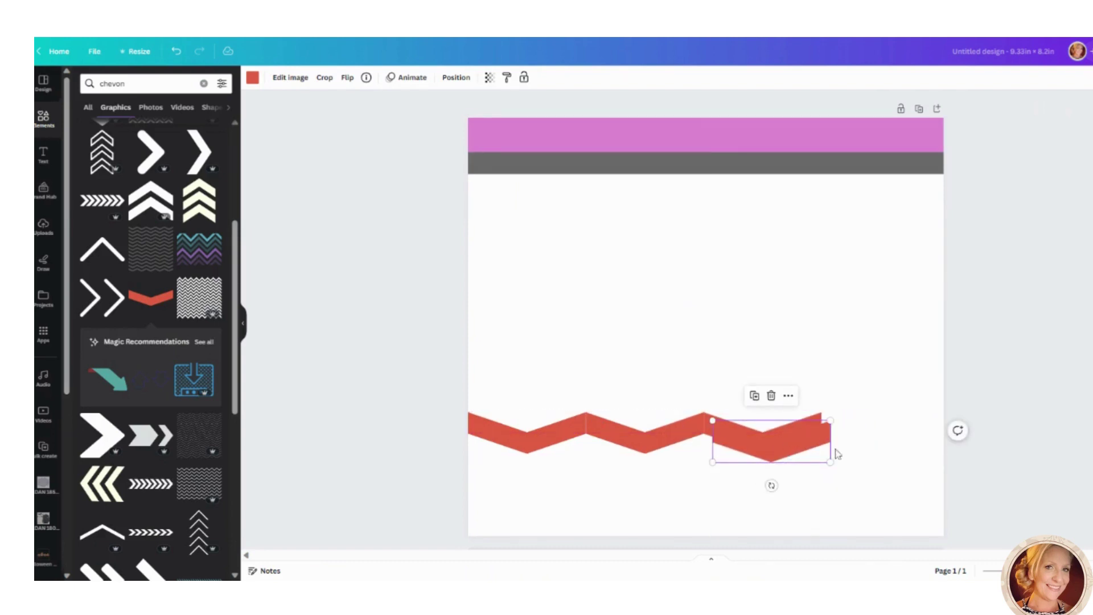
pyautogui.moveTo(794, 449); pyautogui.dragTo(904, 438)
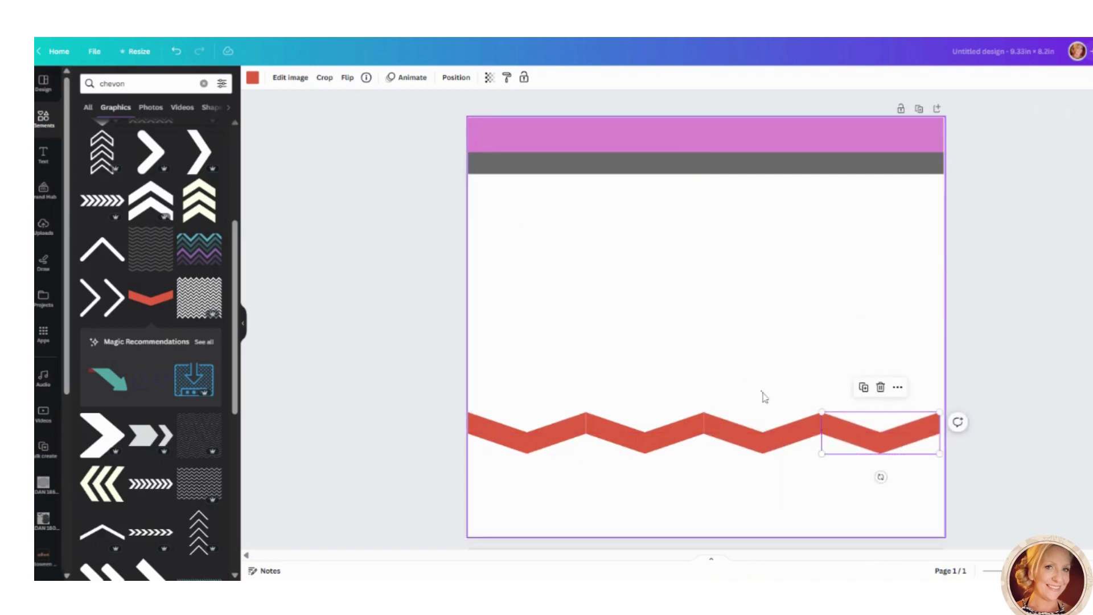
# - Select all four chevrons together and scale the row to span the full page width
pyautogui.click(521, 411)
pyautogui.moveTo(521, 409); pyautogui.dragTo(944, 454)
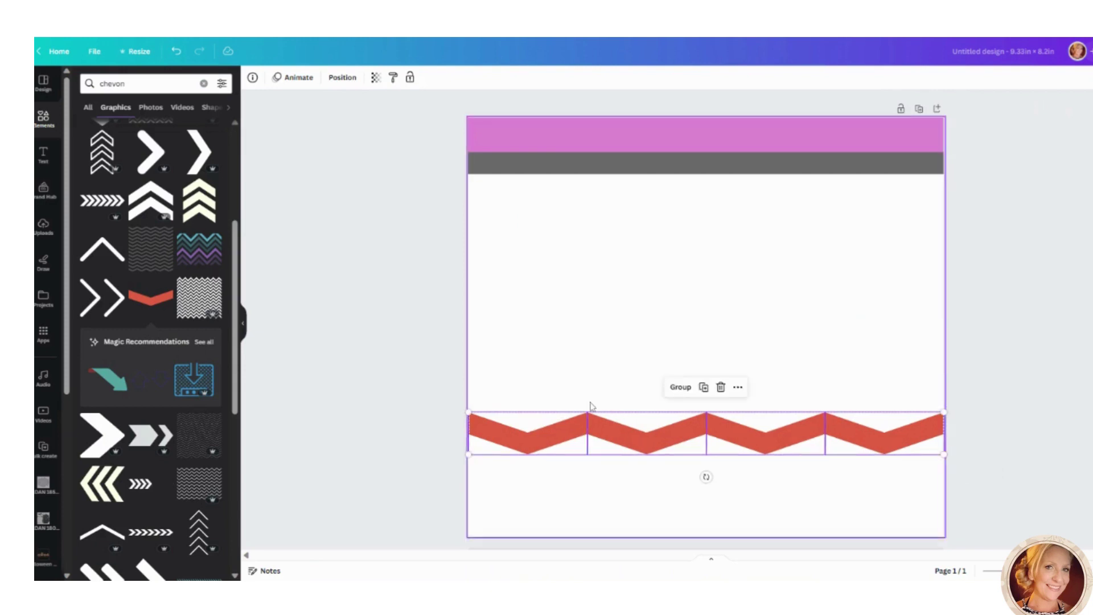
pyautogui.moveTo(467, 411); pyautogui.dragTo(468, 413)
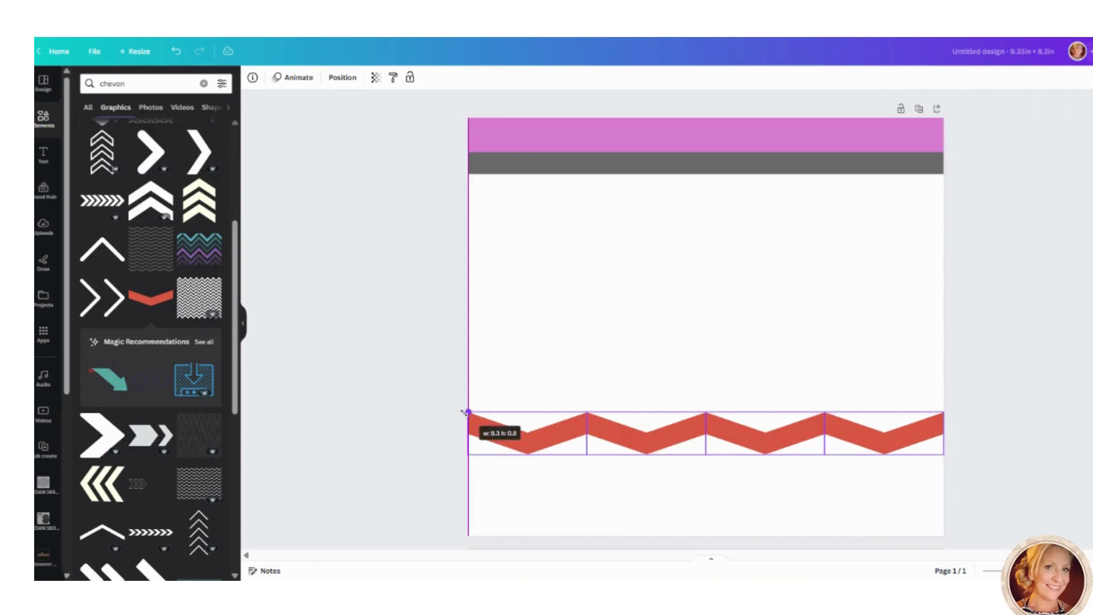
pyautogui.click(447, 413)
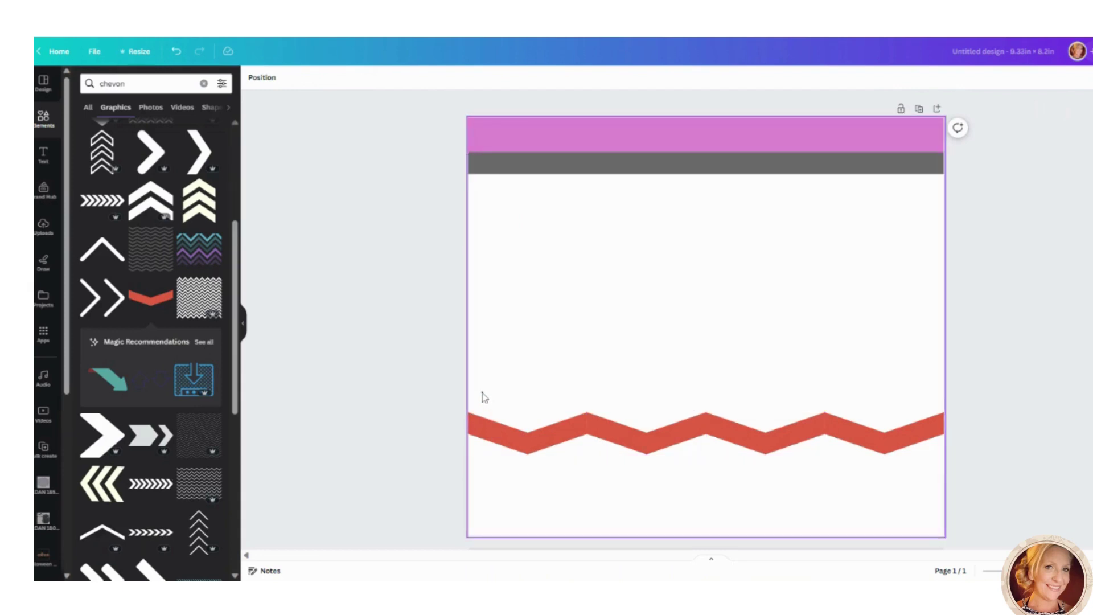
# - Duplicate the whole chevron row and place the copy directly beneath, slightly overlapping, to thicken the zigzag band
pyautogui.moveTo(481, 392); pyautogui.dragTo(961, 463)
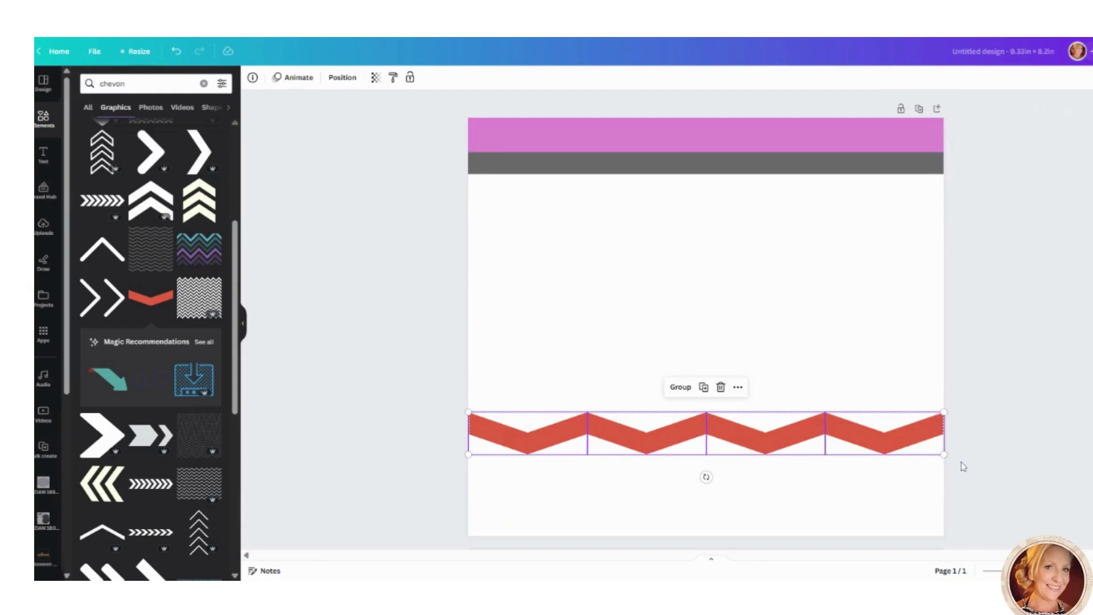
pyautogui.moveTo(769, 444)
pyautogui.mouseDown()
pyautogui.moveTo(778, 453)
pyautogui.moveTo(759, 467)
pyautogui.moveTo(767, 456)
pyautogui.moveTo(759, 497)
pyautogui.moveTo(766, 455)
pyautogui.mouseUp()
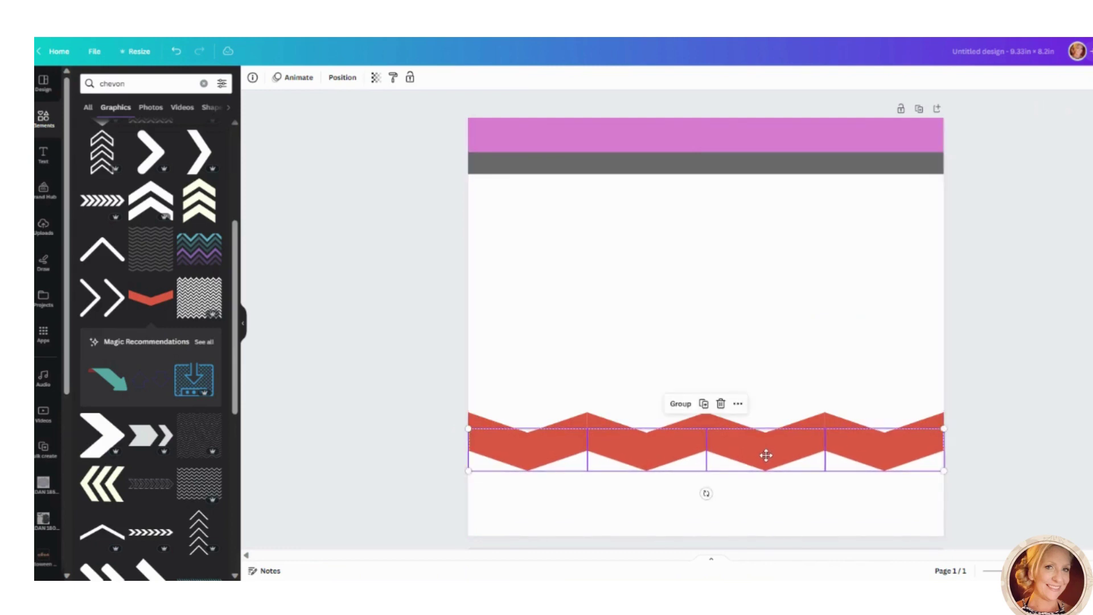
pyautogui.click(974, 337)
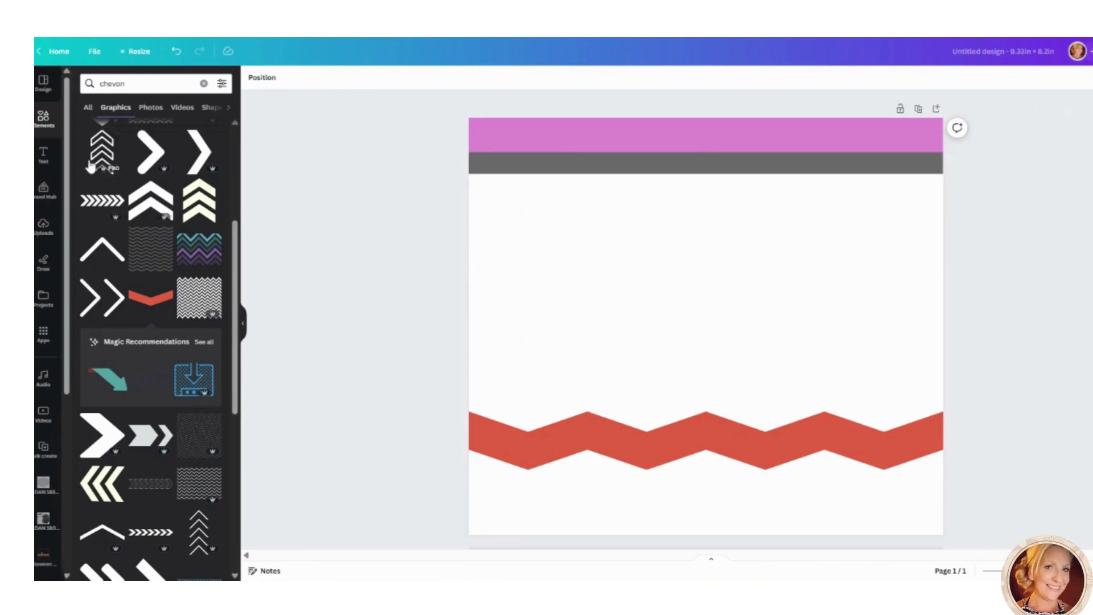
# - Add a square and stretch it into a full-width block from the gray stripe down over the upper part of the zigzag
pyautogui.click(46, 121)
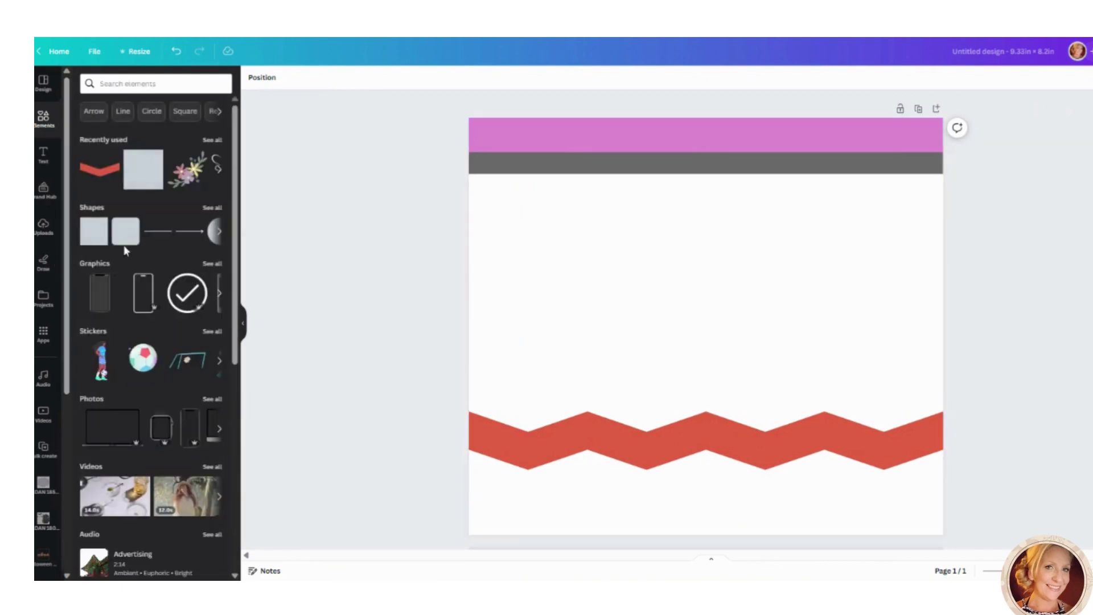
pyautogui.click(145, 183)
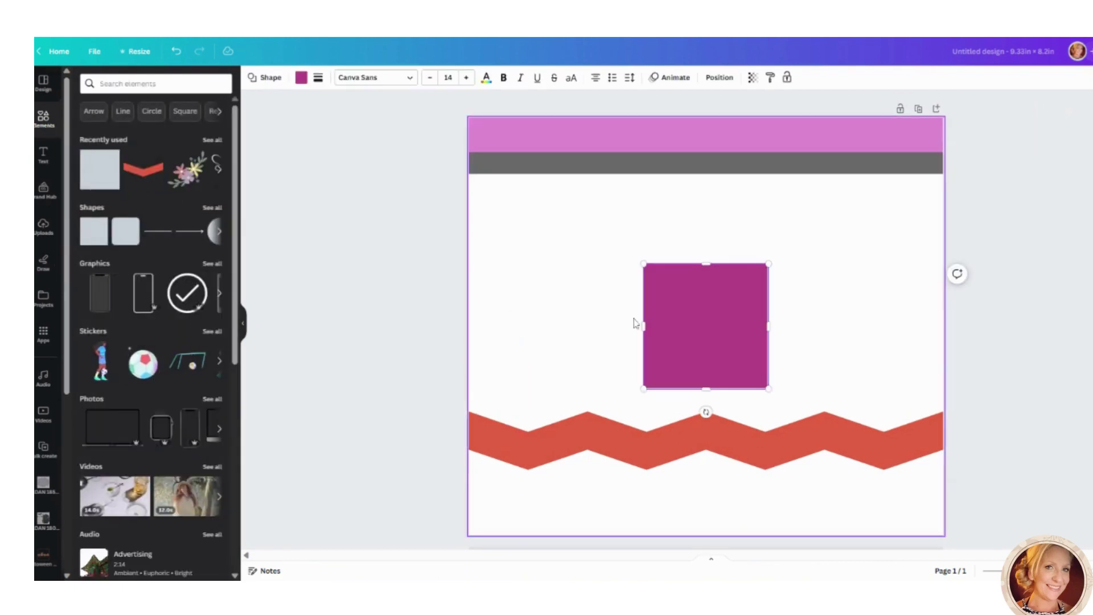
pyautogui.moveTo(678, 311); pyautogui.dragTo(500, 225)
pyautogui.moveTo(591, 236); pyautogui.dragTo(943, 238)
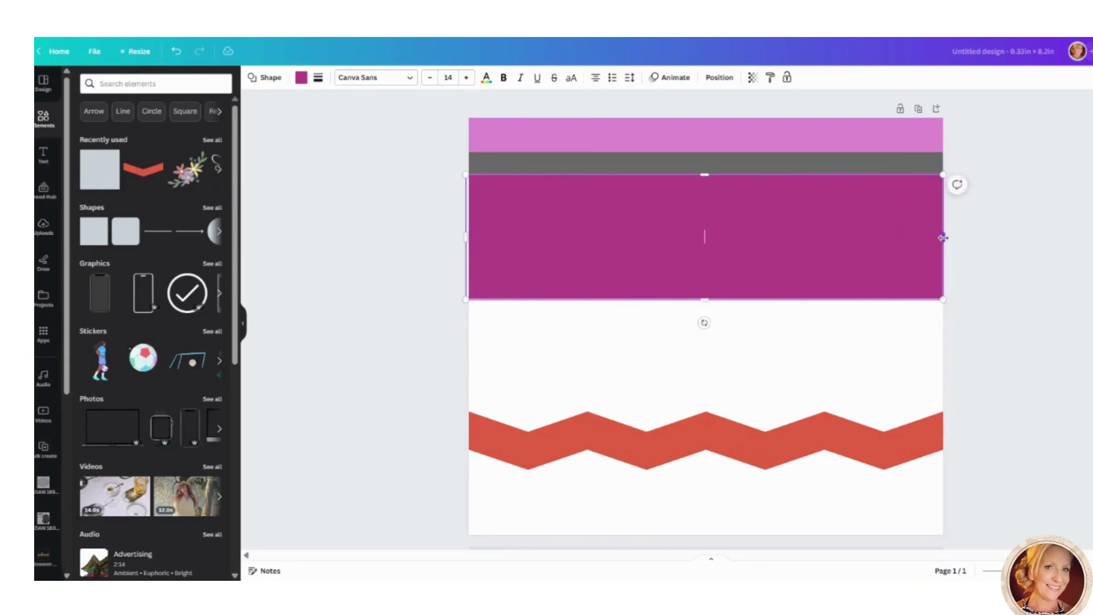
pyautogui.doubleClick(704, 298)
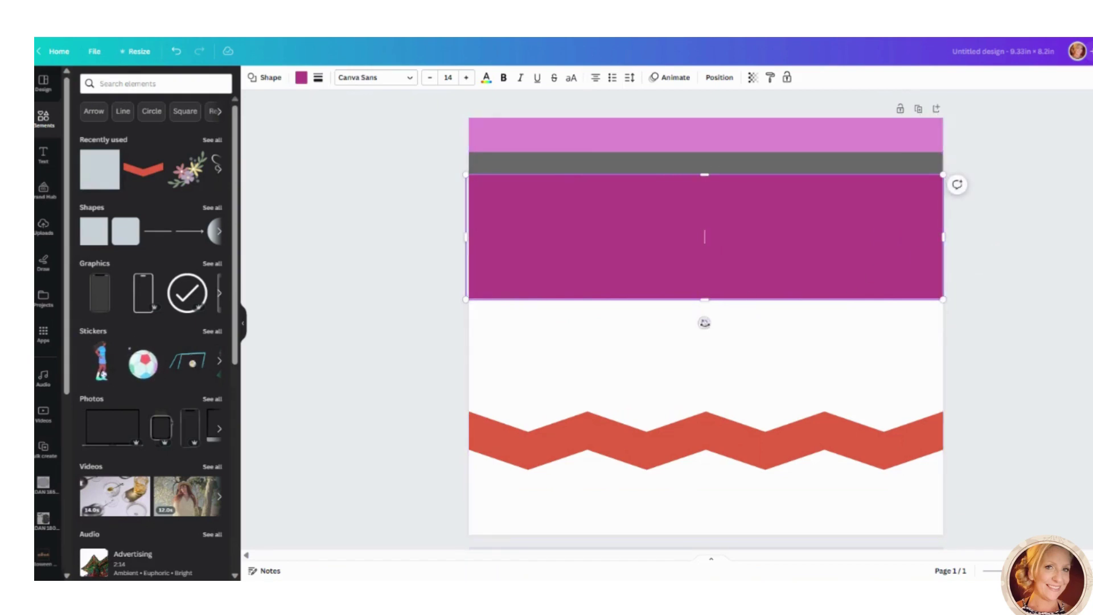
pyautogui.moveTo(704, 299); pyautogui.dragTo(715, 434)
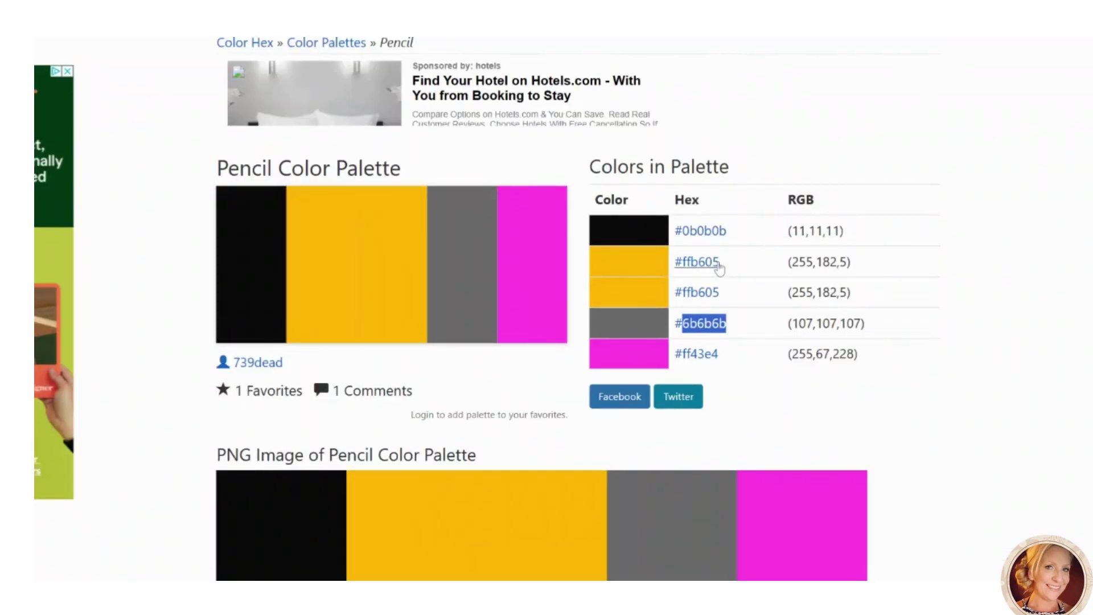
# - Copy the yellow hex code ffb605 from the pencil palette on the Color Hex page
pyautogui.click(719, 265)
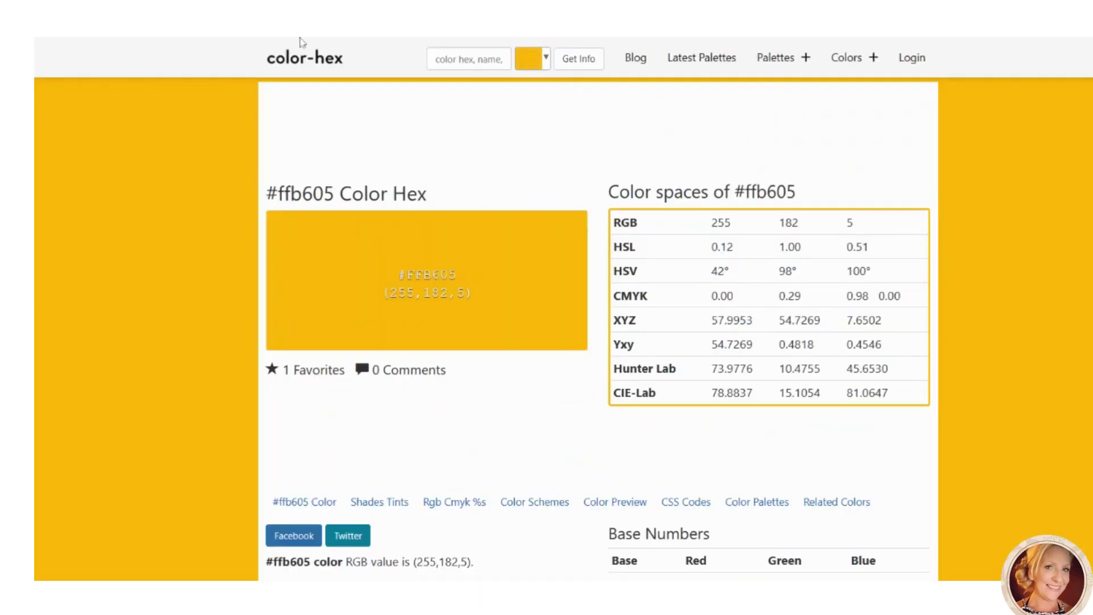
pyautogui.hotkey('alt', 'Left')
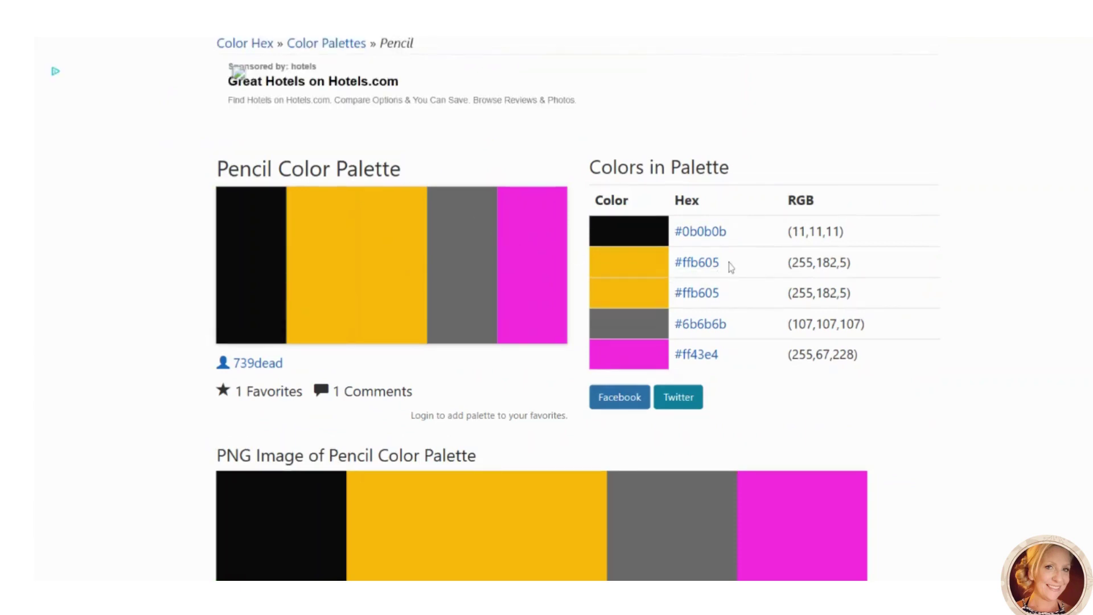
pyautogui.moveTo(721, 263); pyautogui.dragTo(683, 263)
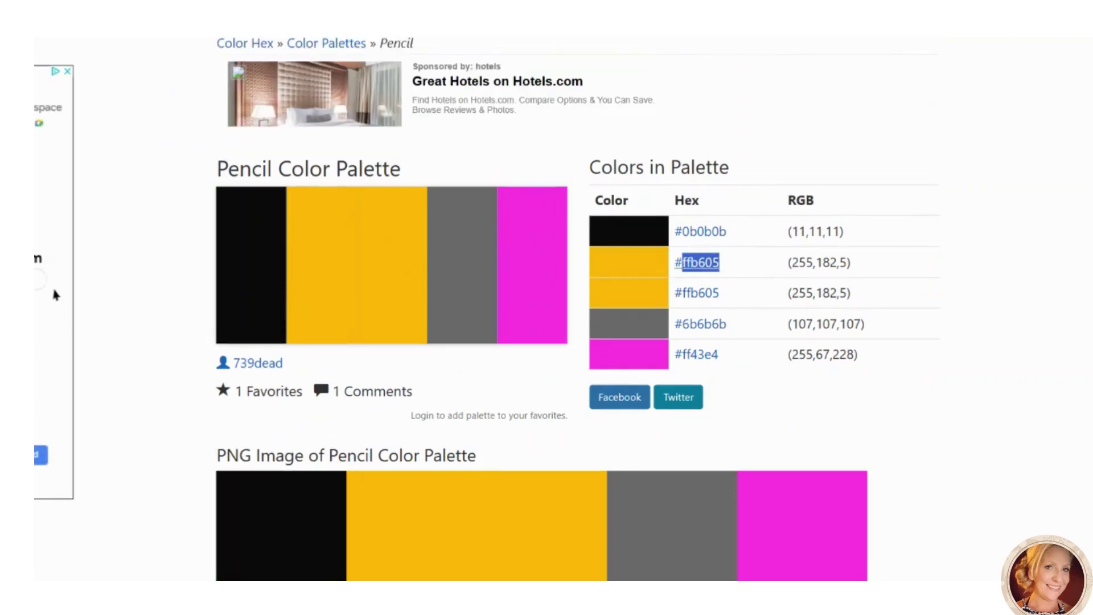
# - Return to Canva and set the fill color of the large block under the gray stripe to #FFB605
pyautogui.hotkey('alt', 'Tab')
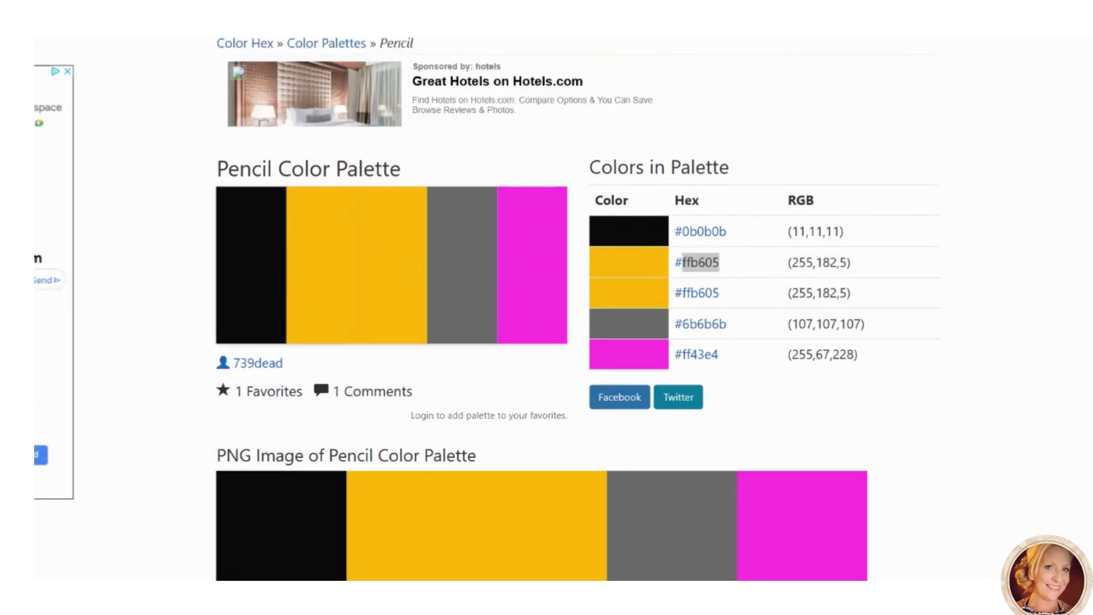
pyautogui.write('Trends')
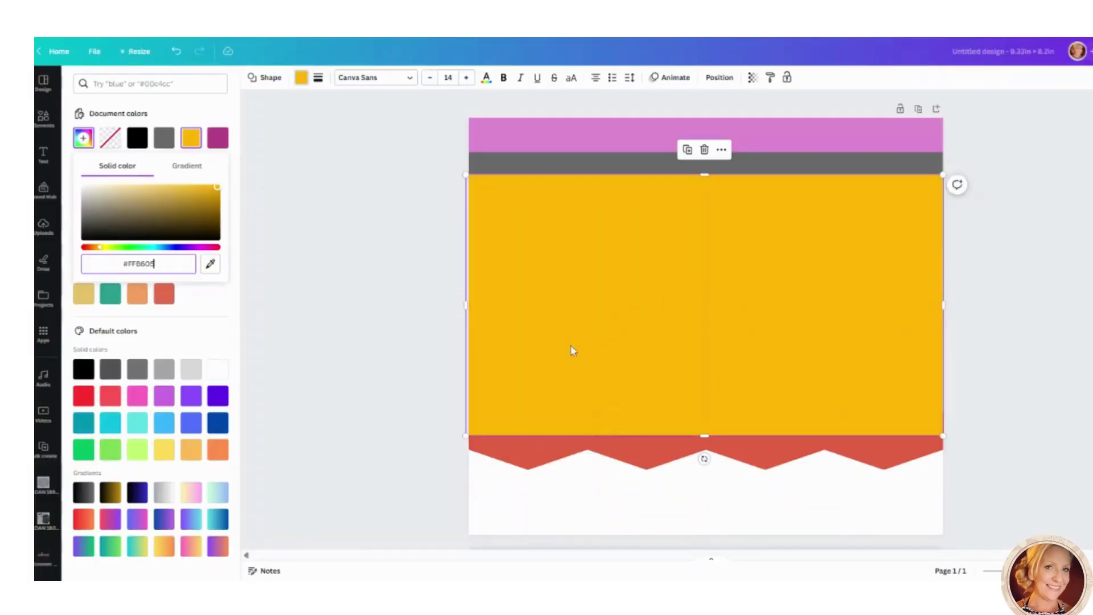
pyautogui.click(572, 296)
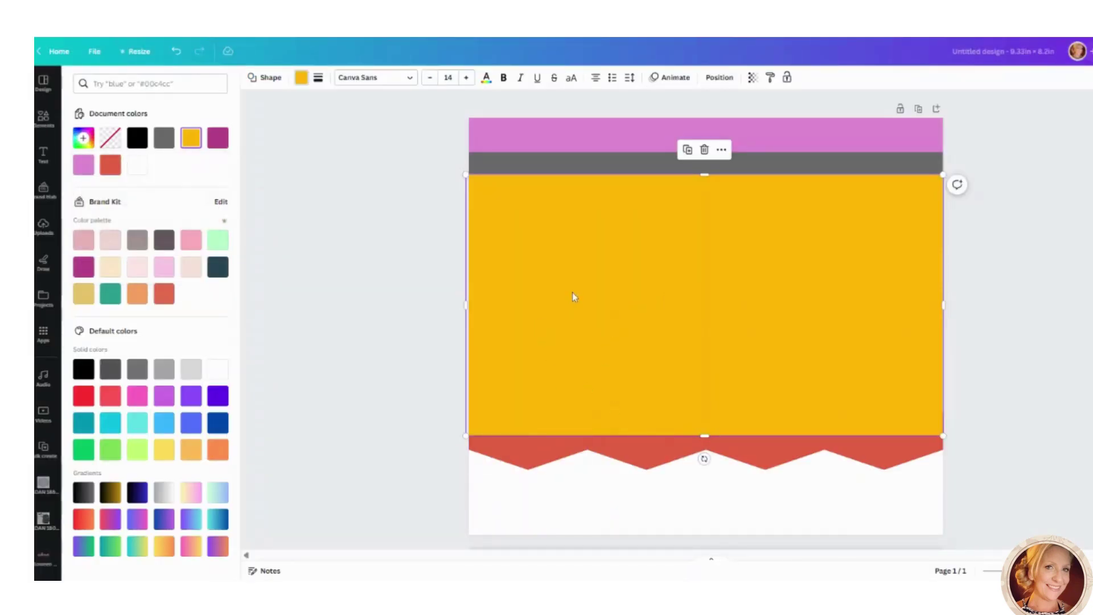
# - Send the yellow block to the back so it sits behind the zigzag chevron band
pyautogui.click(720, 79)
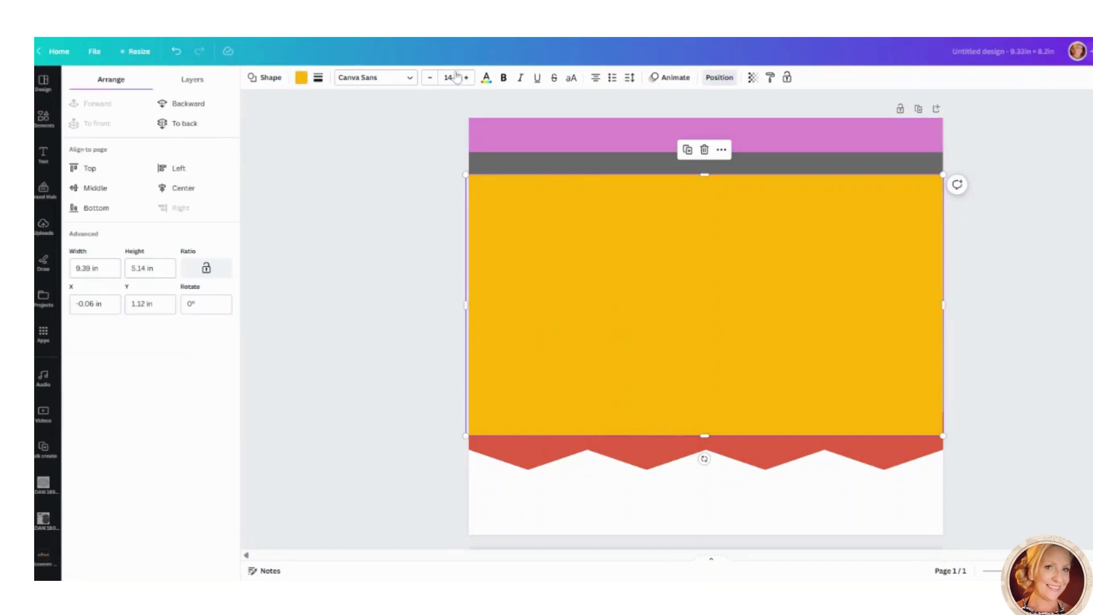
pyautogui.click(183, 126)
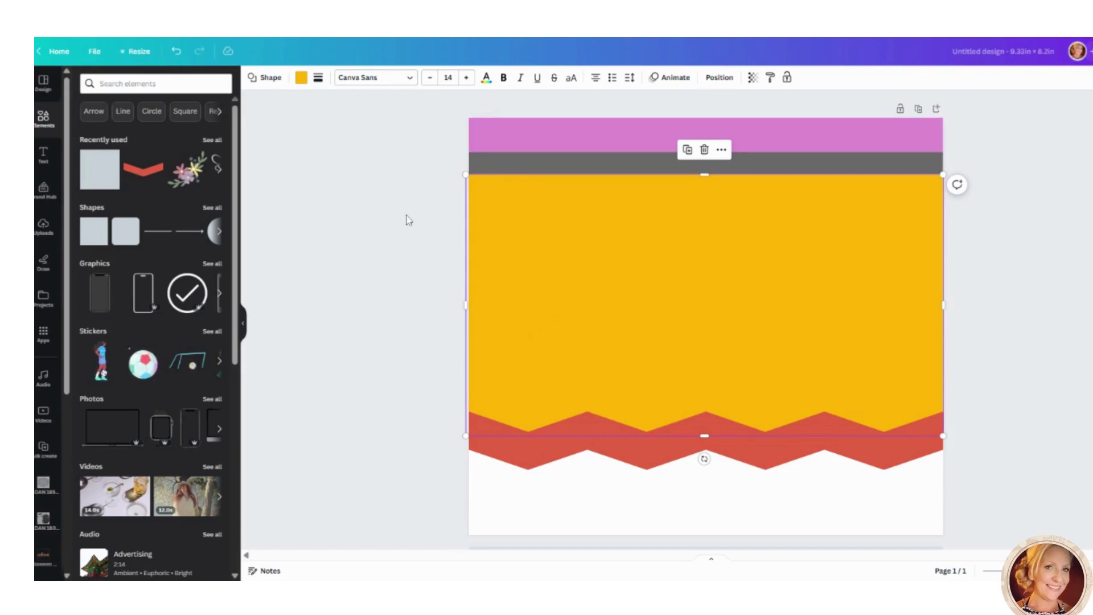
pyautogui.click(589, 514)
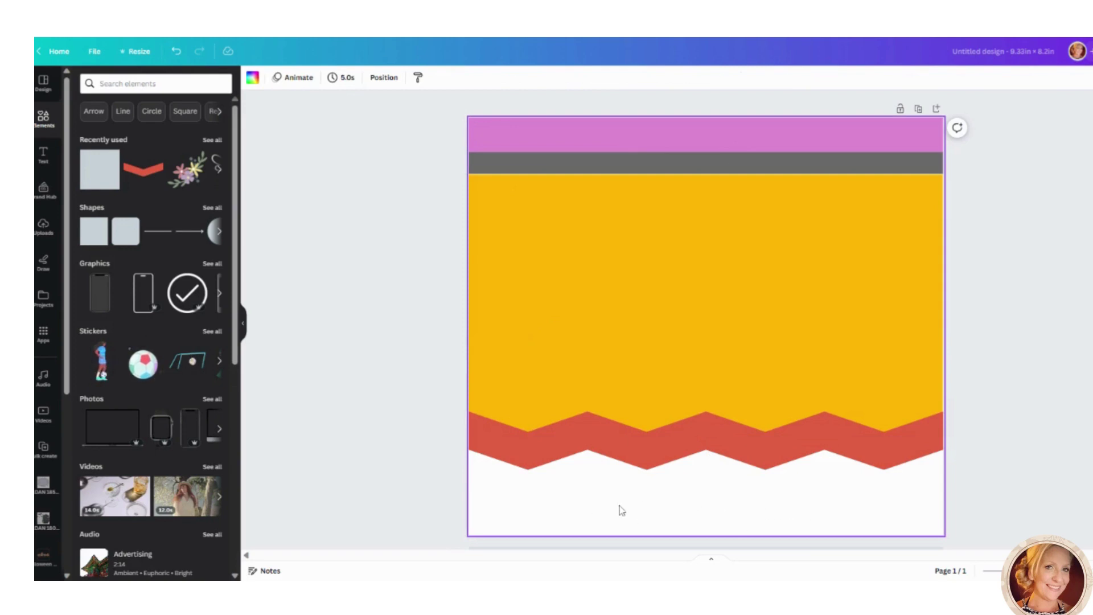
# - Add another square and stretch it into a full-width block covering the bottom of the page over the lower zigzag
pyautogui.click(98, 181)
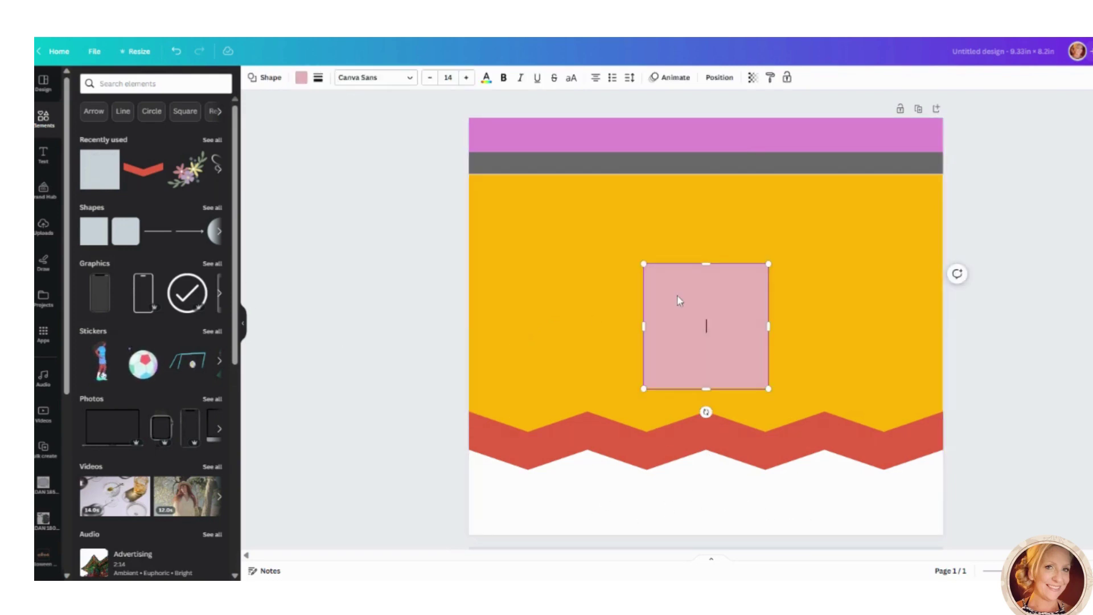
pyautogui.moveTo(677, 300); pyautogui.dragTo(491, 461)
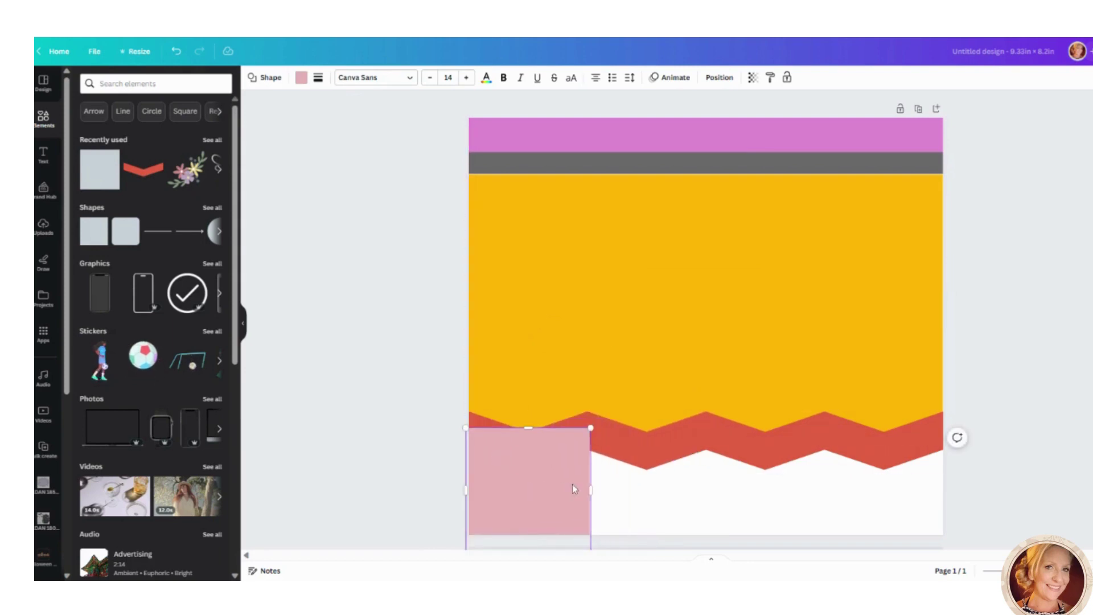
pyautogui.moveTo(591, 491); pyautogui.dragTo(952, 493)
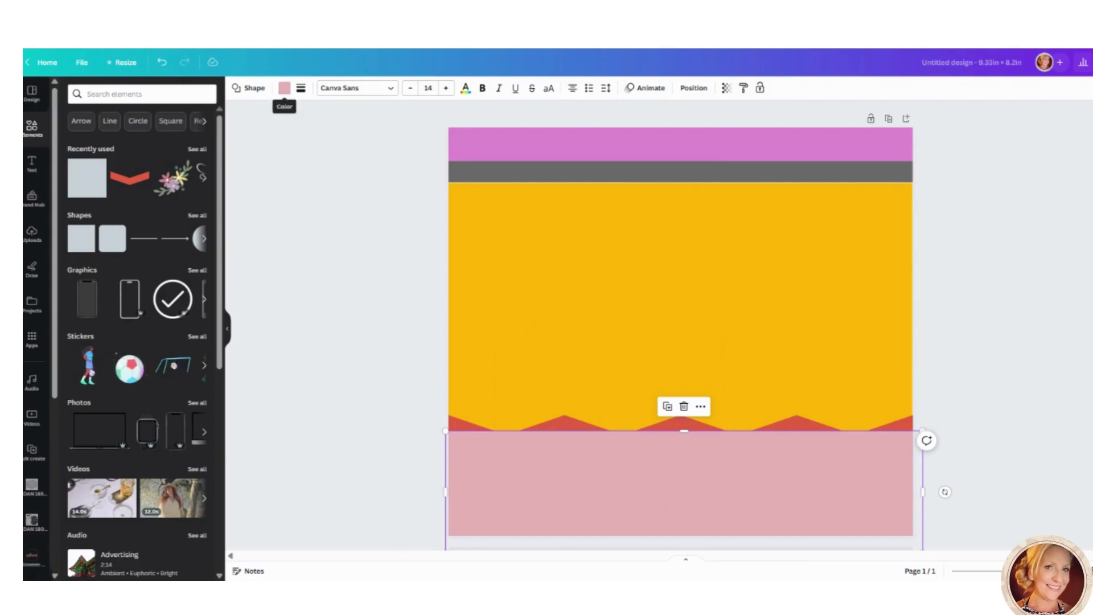
# - Fill the block covering the bottom of the page with black and send it to the back behind the zigzag band
pyautogui.click(284, 88)
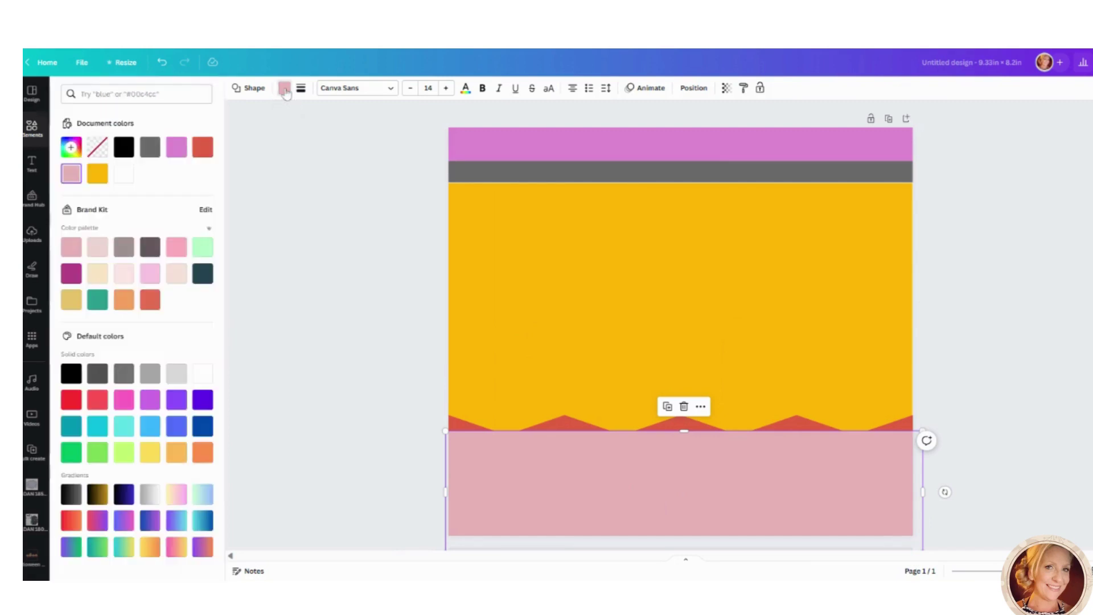
pyautogui.click(124, 148)
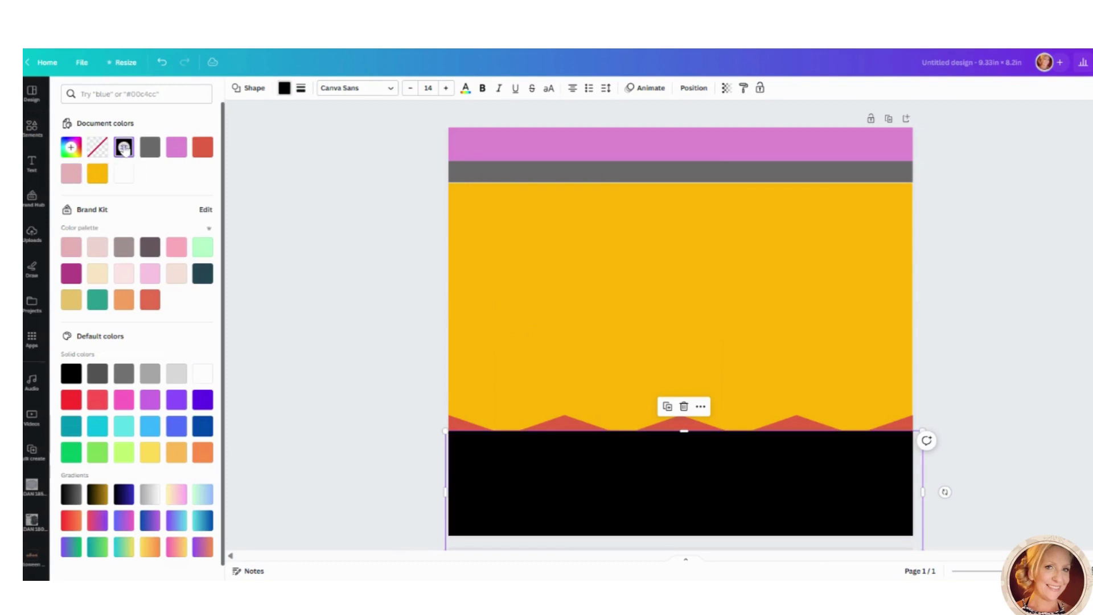
pyautogui.hotkey('ctrl', '+')
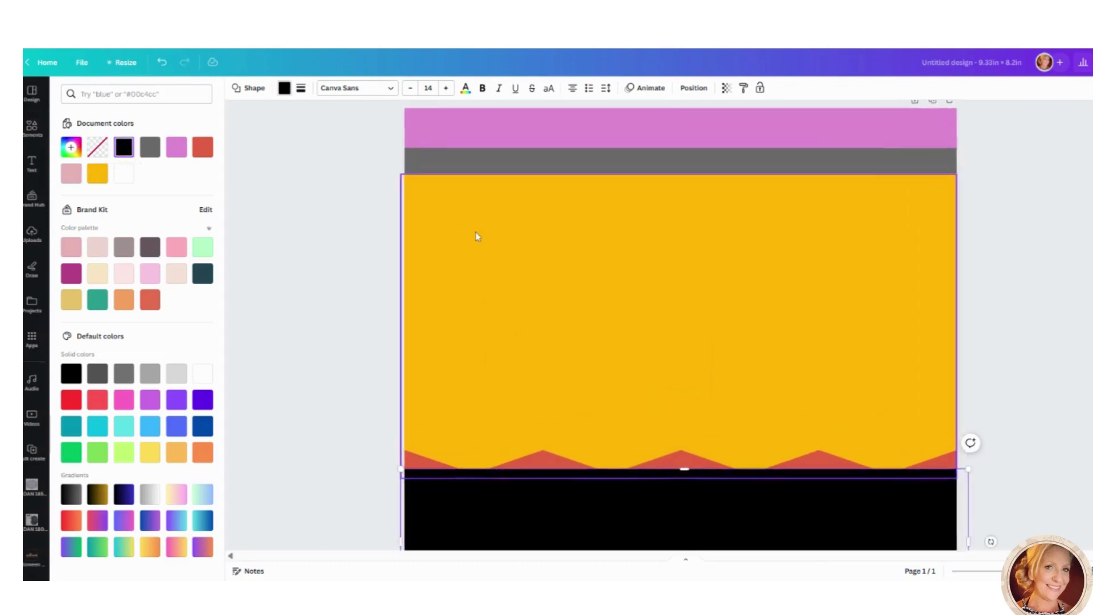
pyautogui.scroll(-1, 477, 237)
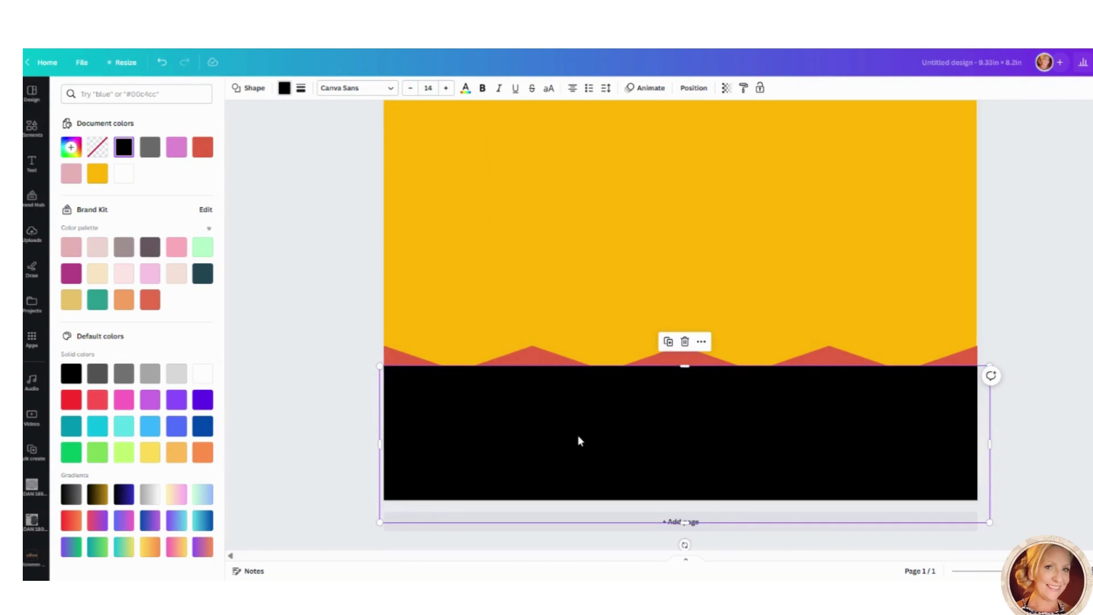
pyautogui.click(694, 87)
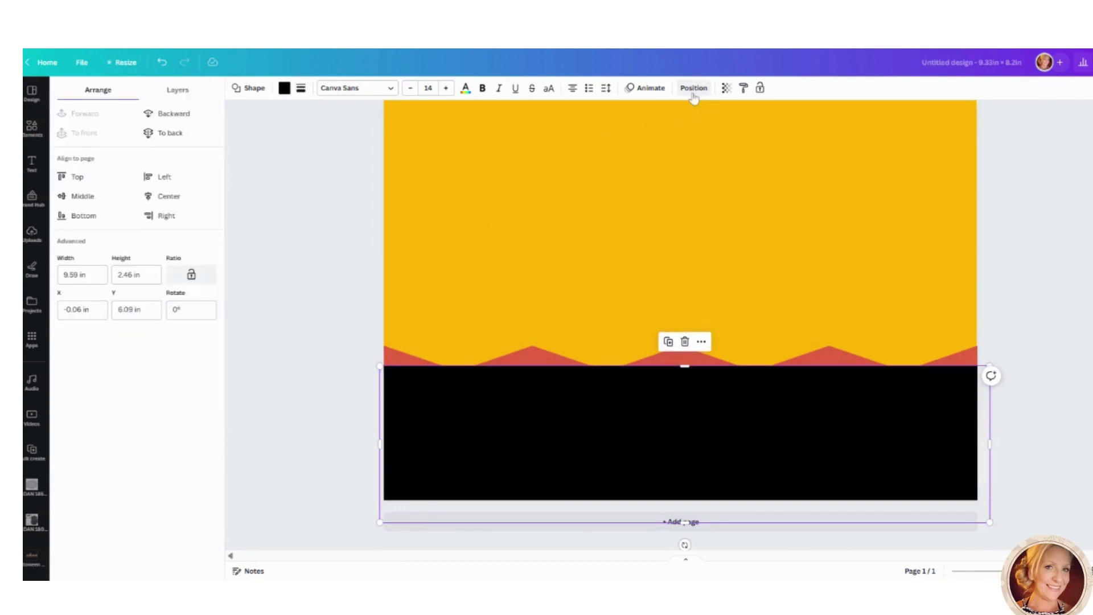
pyautogui.click(171, 132)
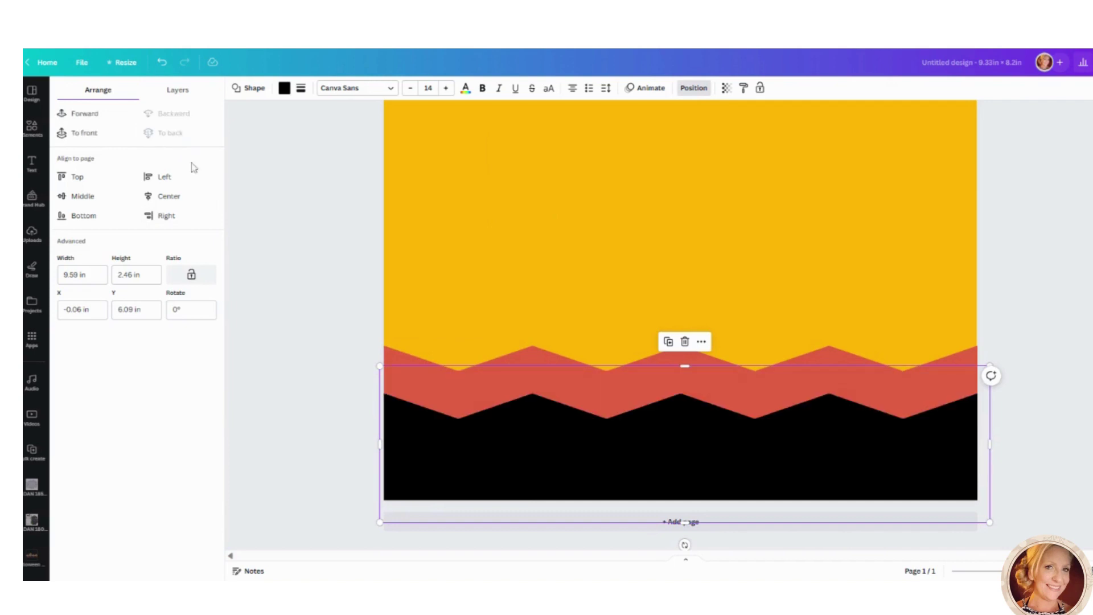
pyautogui.hotkey('ctrl', '-')
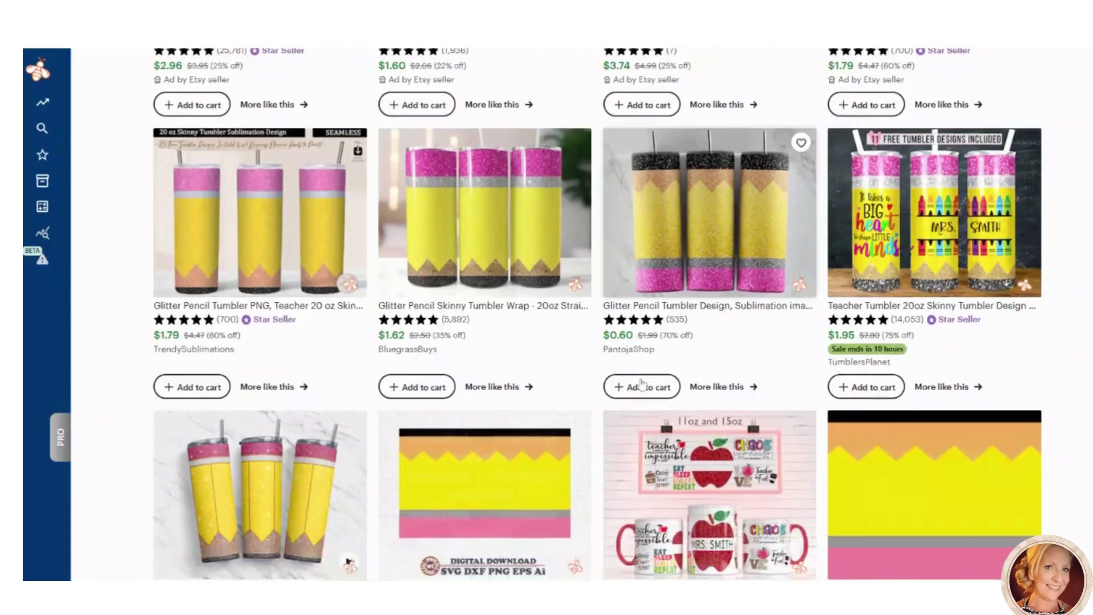
# - Switch to the Etsy results for "pencil tumbler png" and examine the pencil tumbler wrap listings for layout and decoration ideas
pyautogui.scroll(-3, 642, 385)
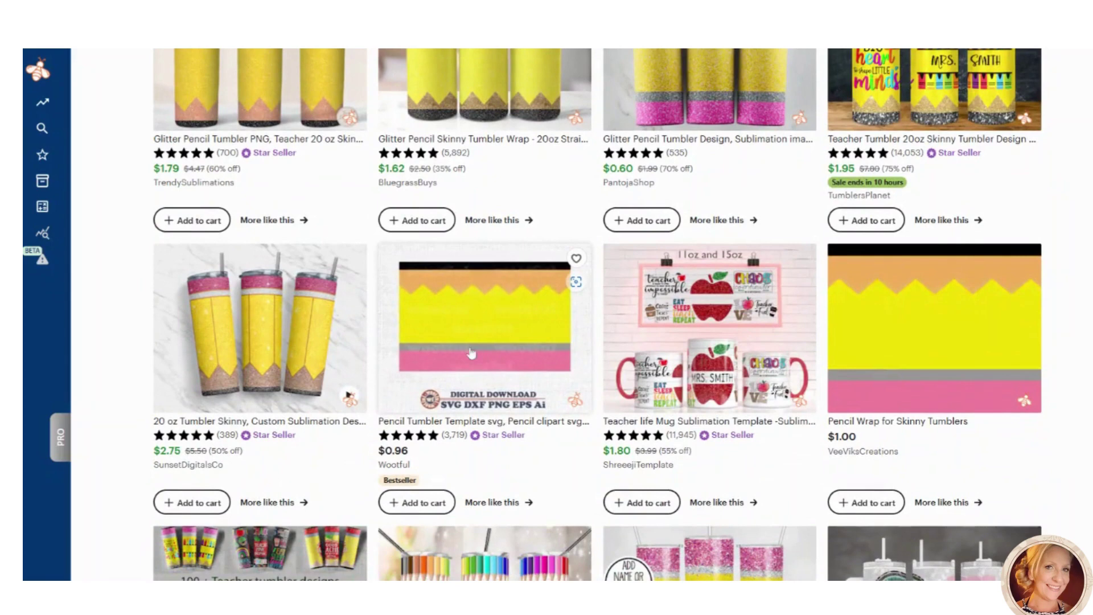
pyautogui.scroll(-1, 470, 341)
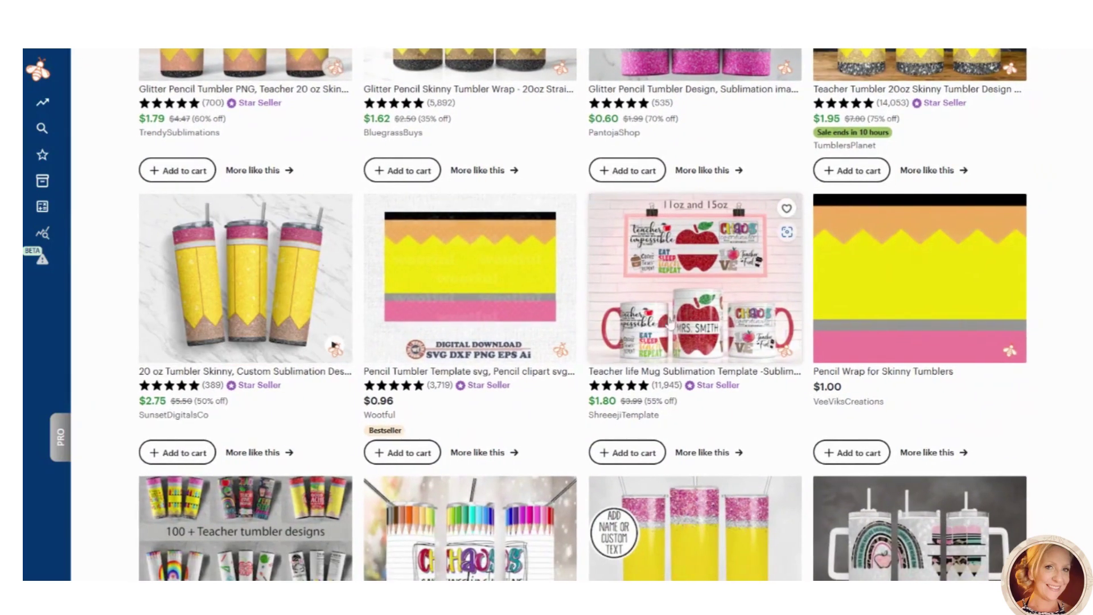
pyautogui.scroll(2, 1040, 356)
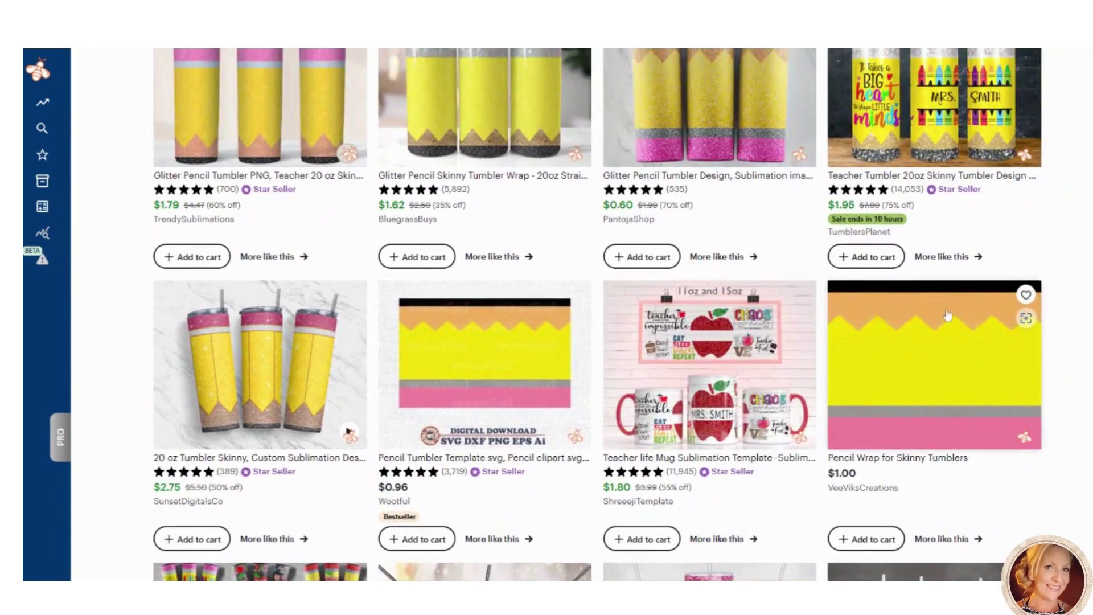
pyautogui.scroll(4, 967, 385)
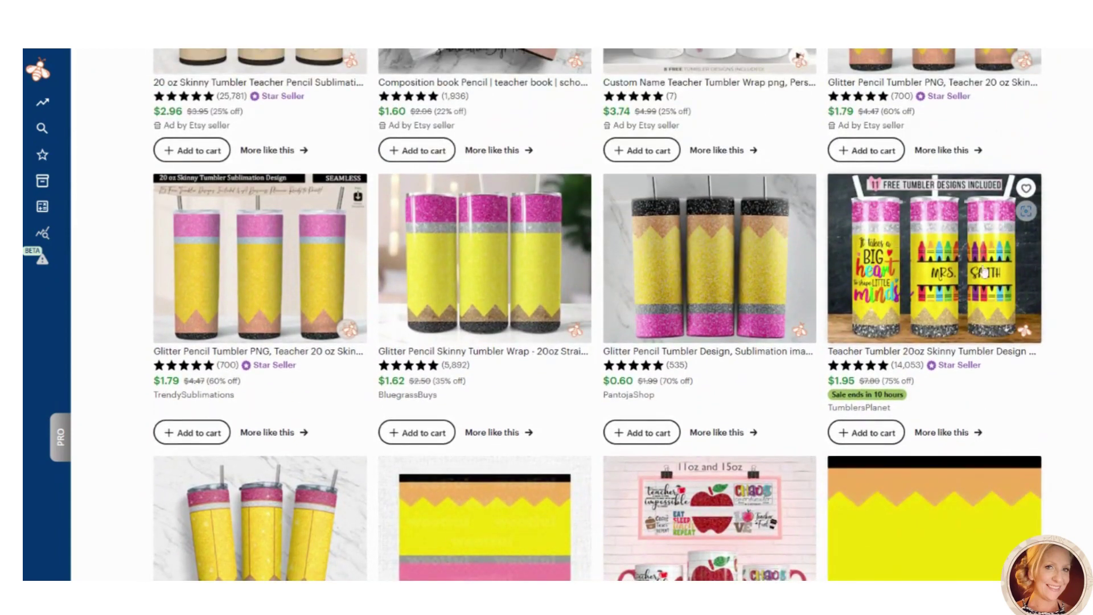
pyautogui.scroll(5, 563, 264)
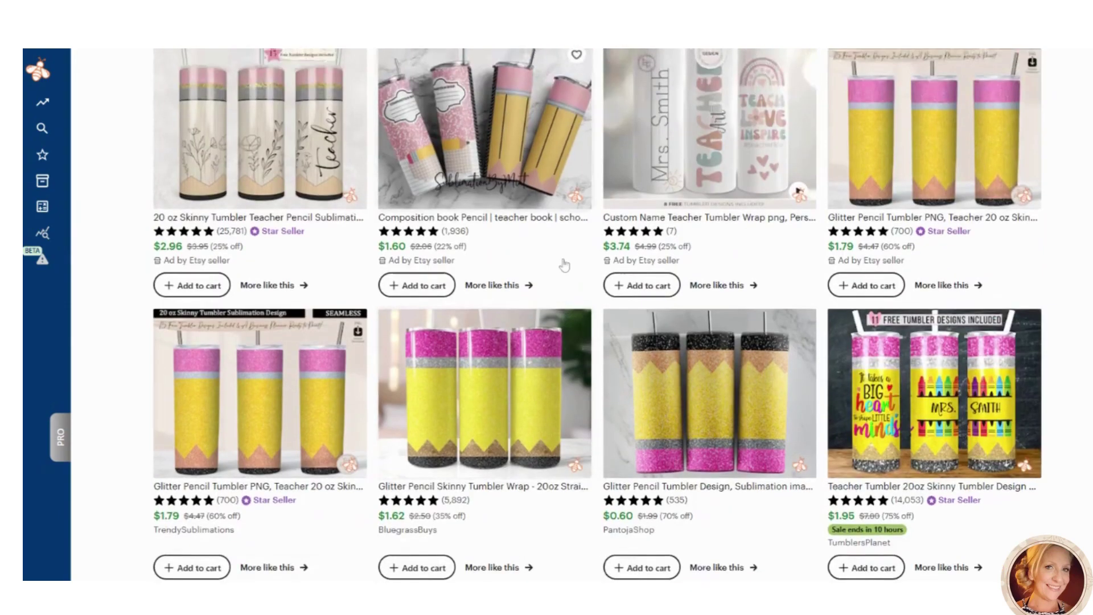
pyautogui.scroll(5, 562, 264)
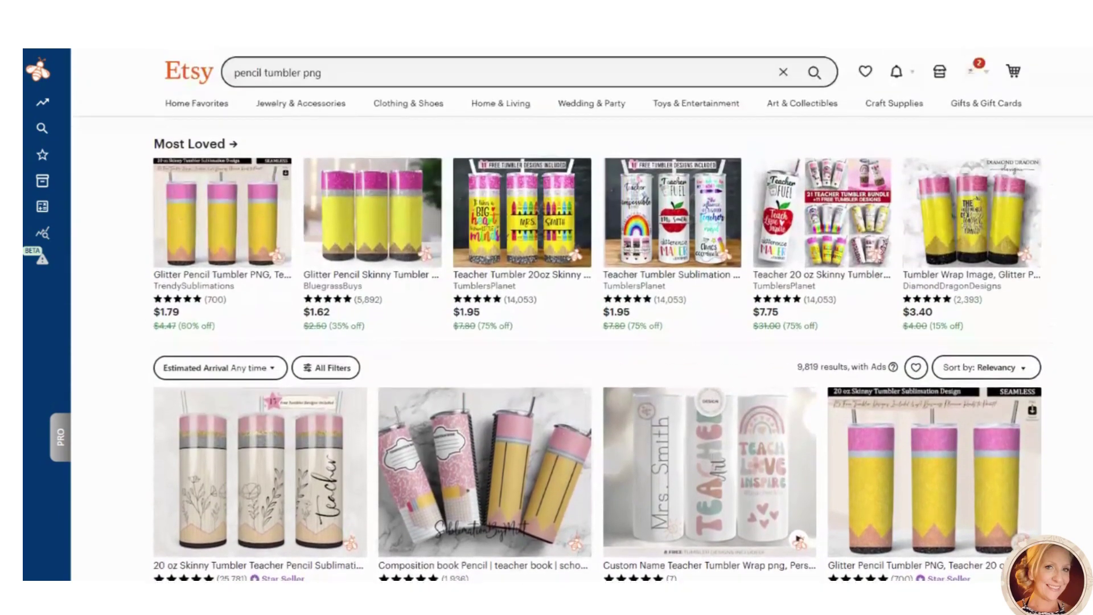
pyautogui.scroll(-4, 575, 211)
pyautogui.scroll(-5, 575, 214)
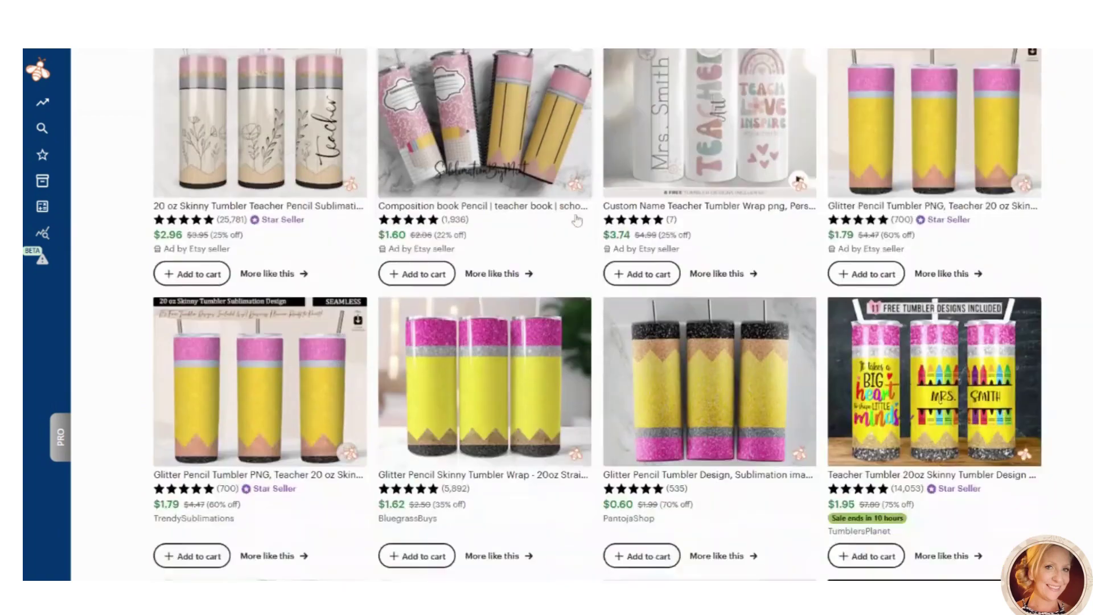
pyautogui.scroll(-10, 571, 385)
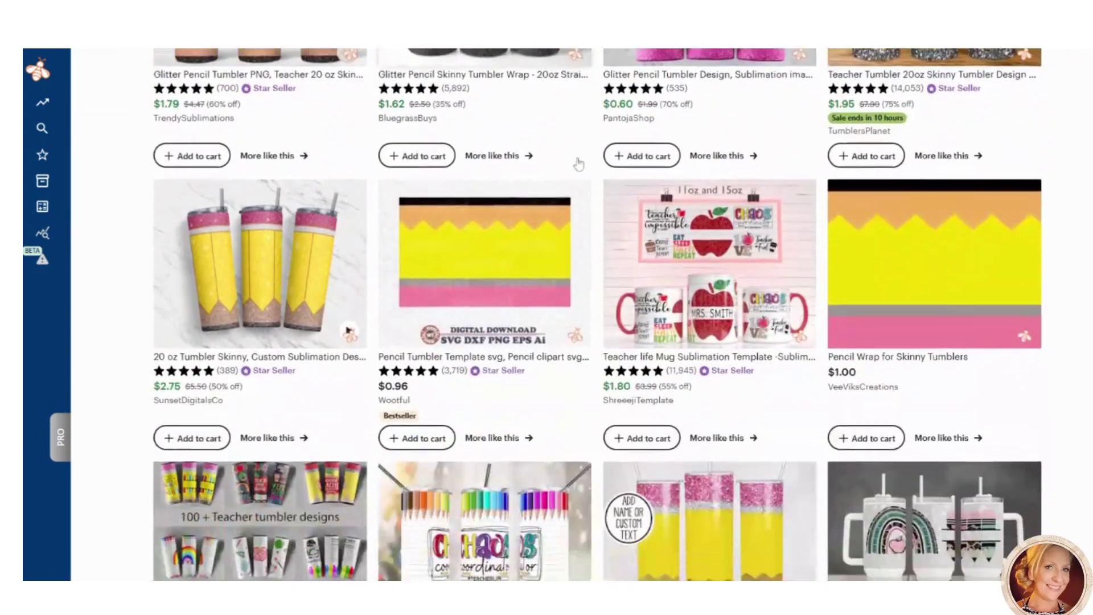
pyautogui.scroll(-4, 579, 164)
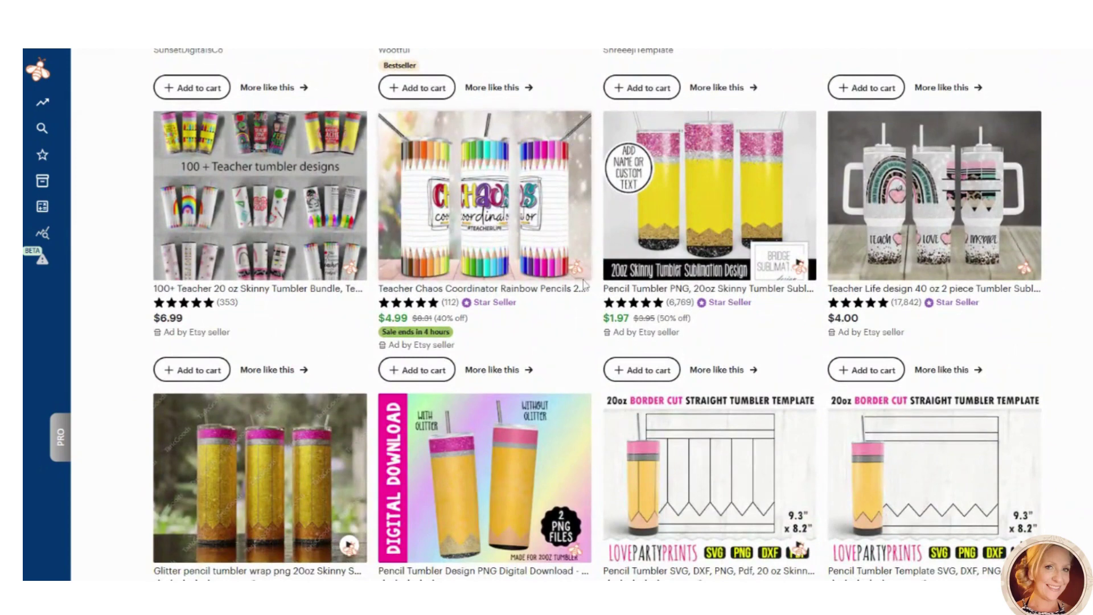
pyautogui.scroll(-4, 586, 278)
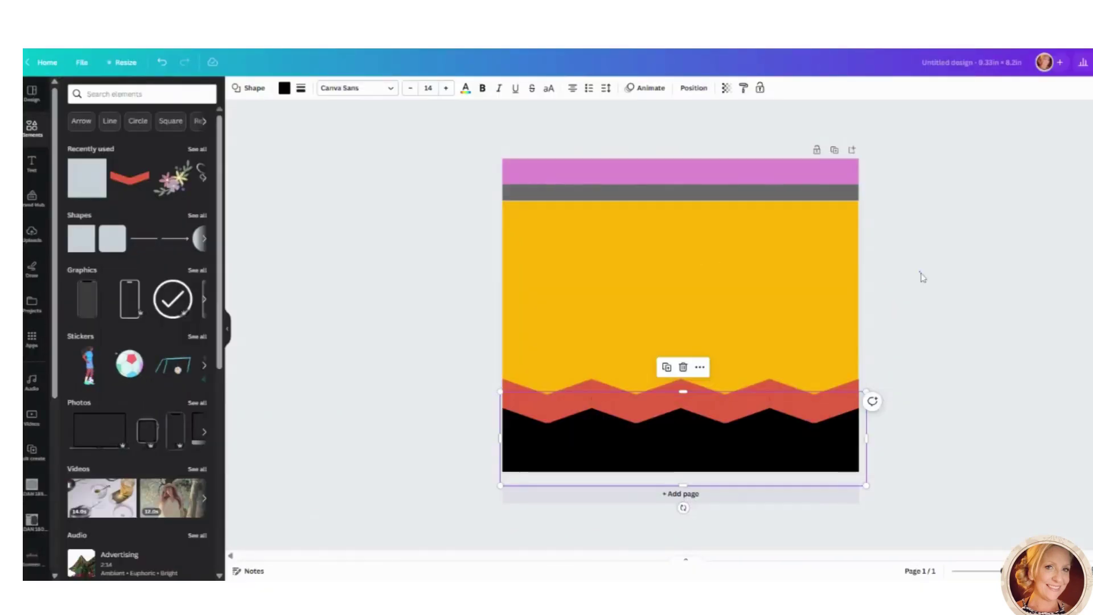
# - Return to Canva, search the elements for "teacher" and limit the results to free graphics
pyautogui.click(922, 277)
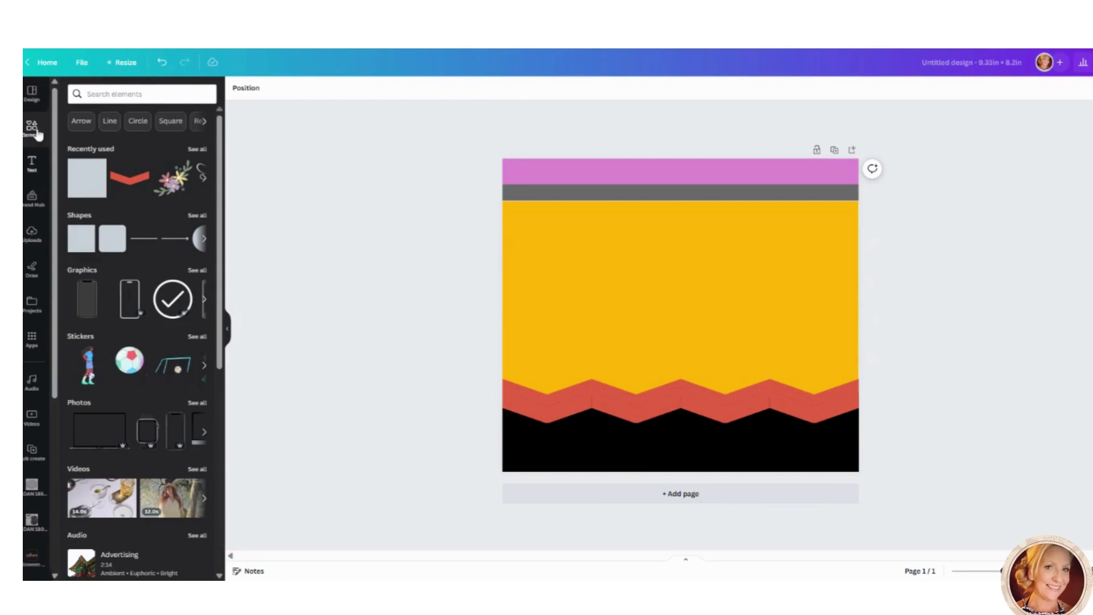
pyautogui.click(114, 94)
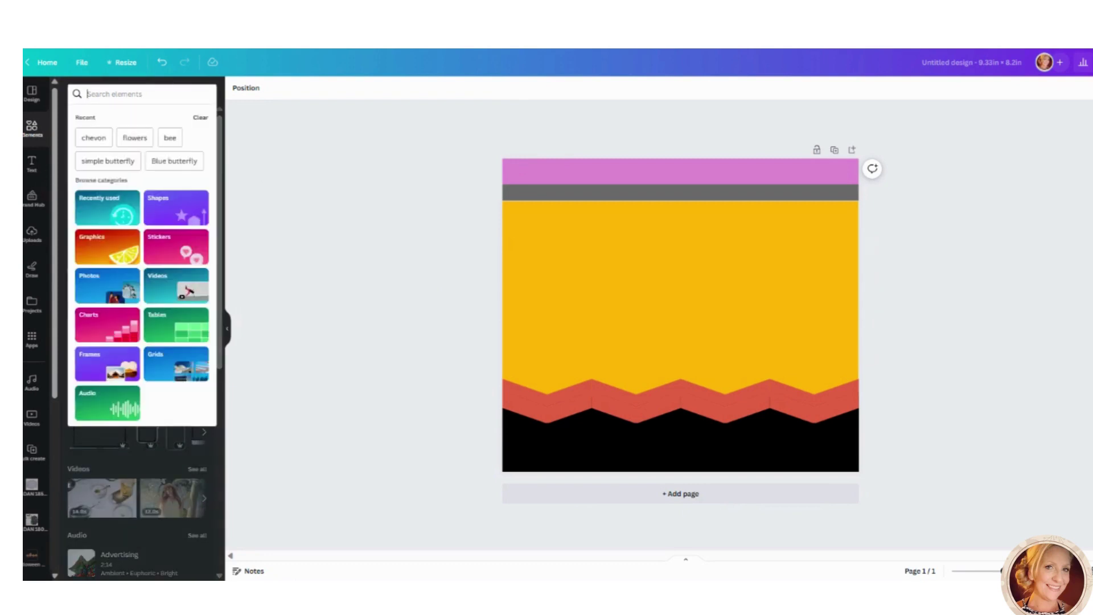
pyautogui.write('teacher')
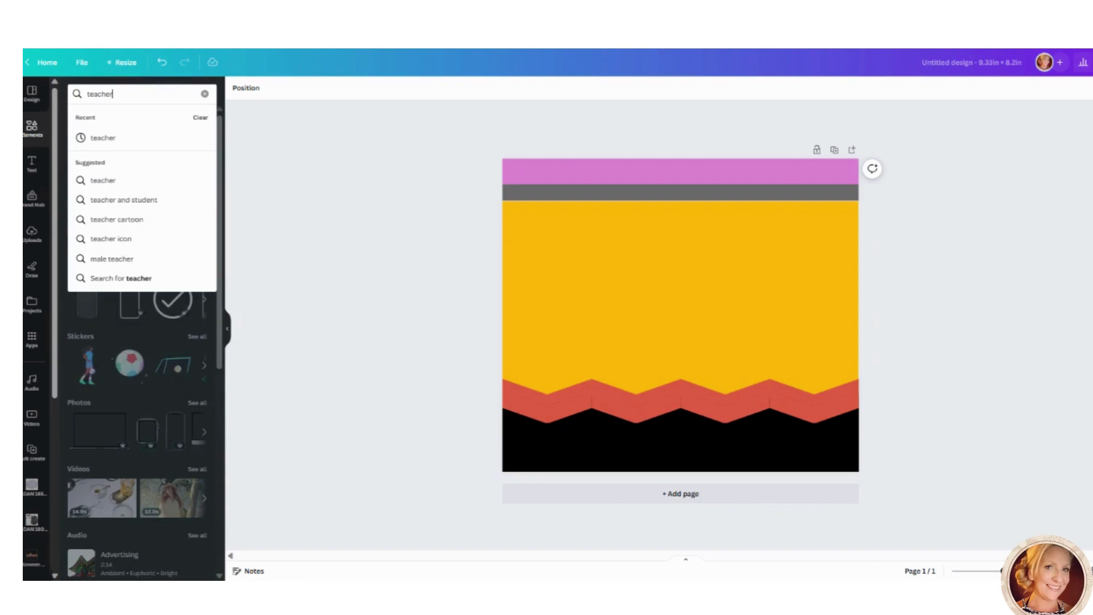
pyautogui.press('Return')
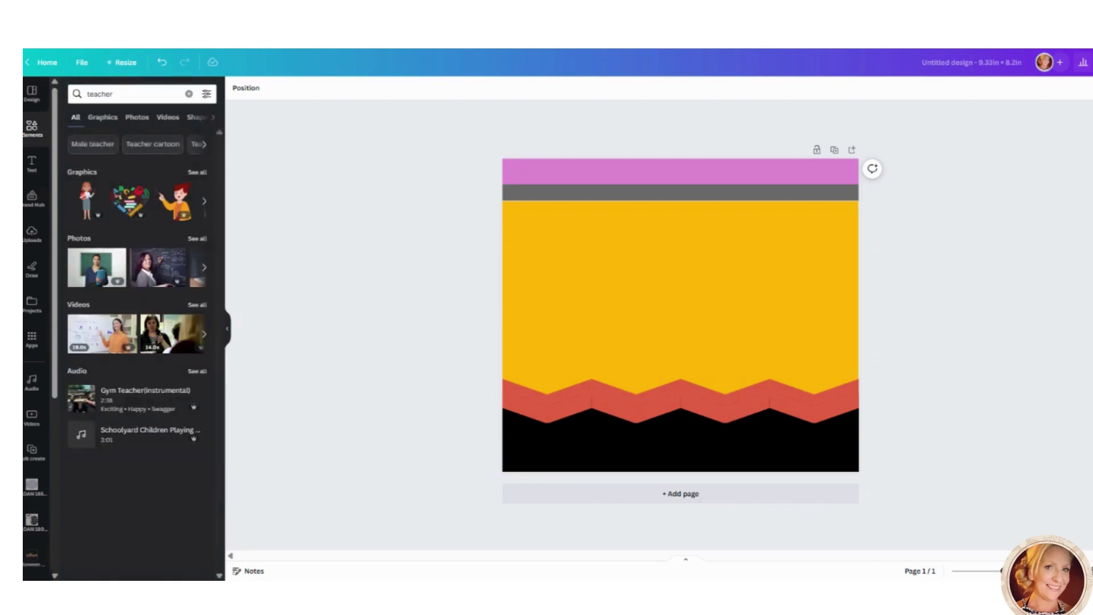
pyautogui.click(197, 172)
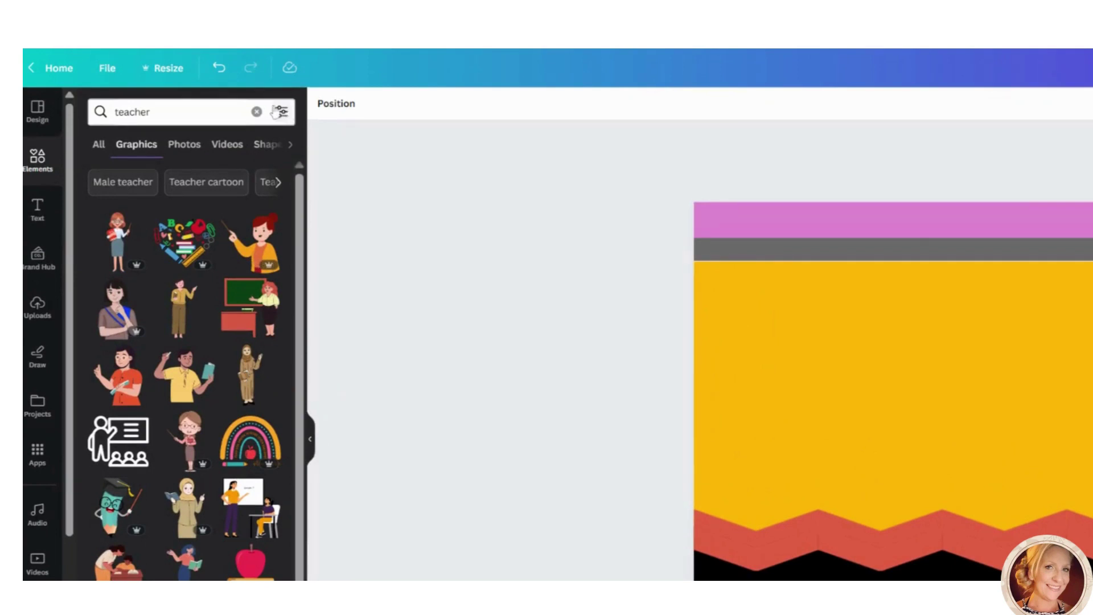
pyautogui.click(281, 114)
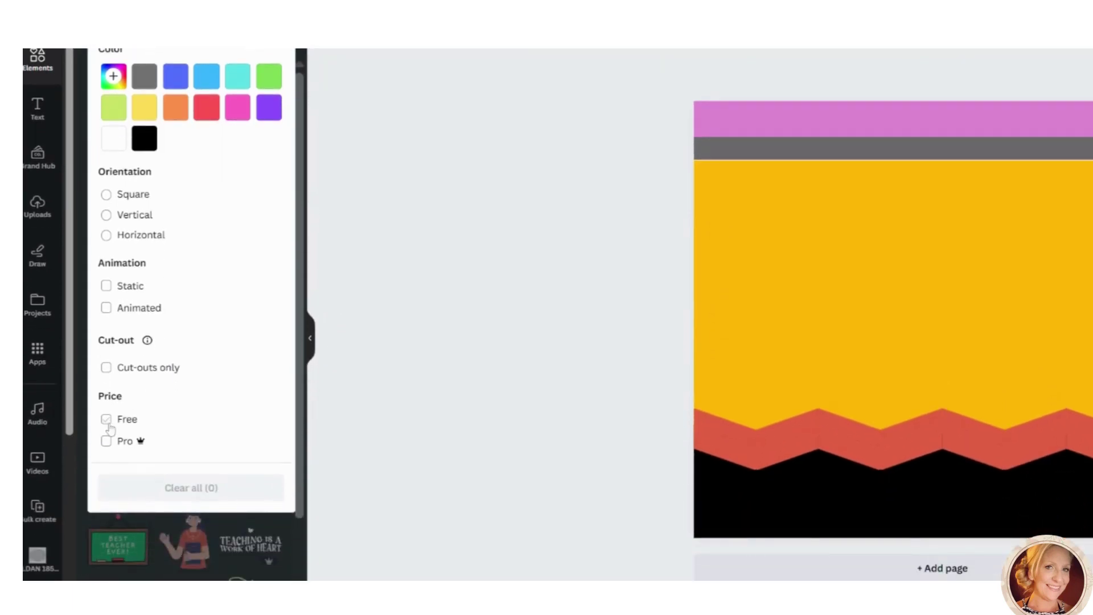
pyautogui.click(106, 421)
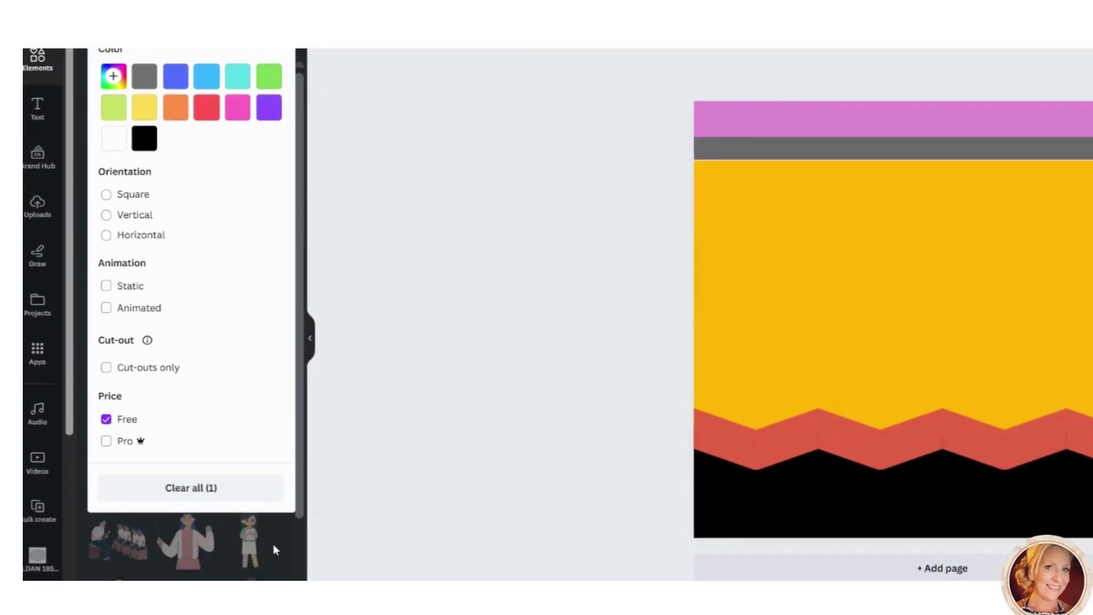
pyautogui.click(276, 551)
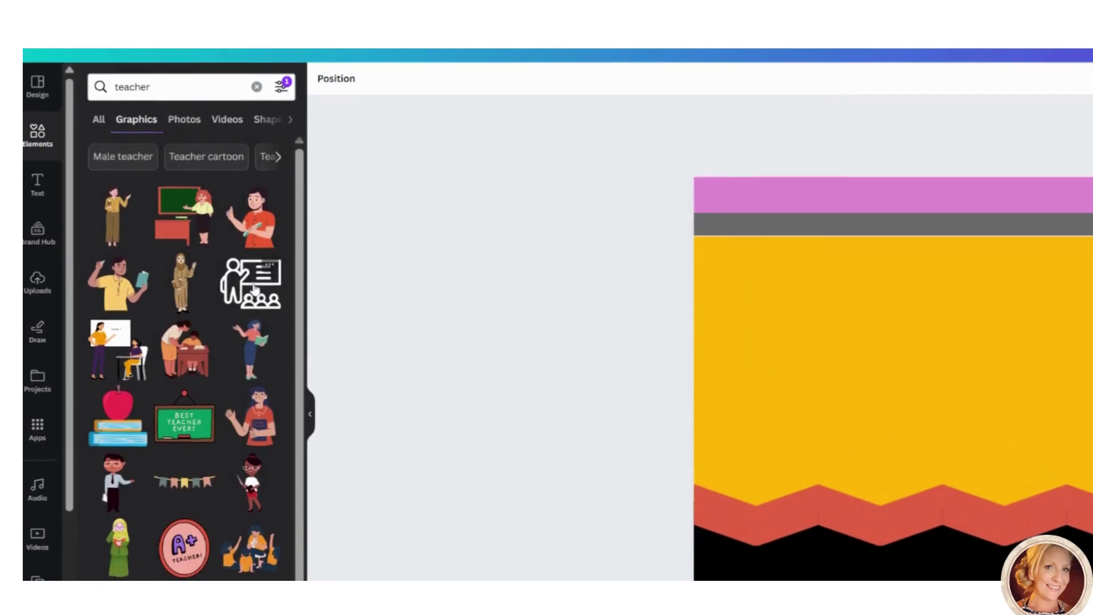
# - Add the pennant flag banner graphic, enlarge it and place it just under the gray stripe at the page's left edge
pyautogui.scroll(-3, 198, 298)
pyautogui.scroll(-5, 199, 373)
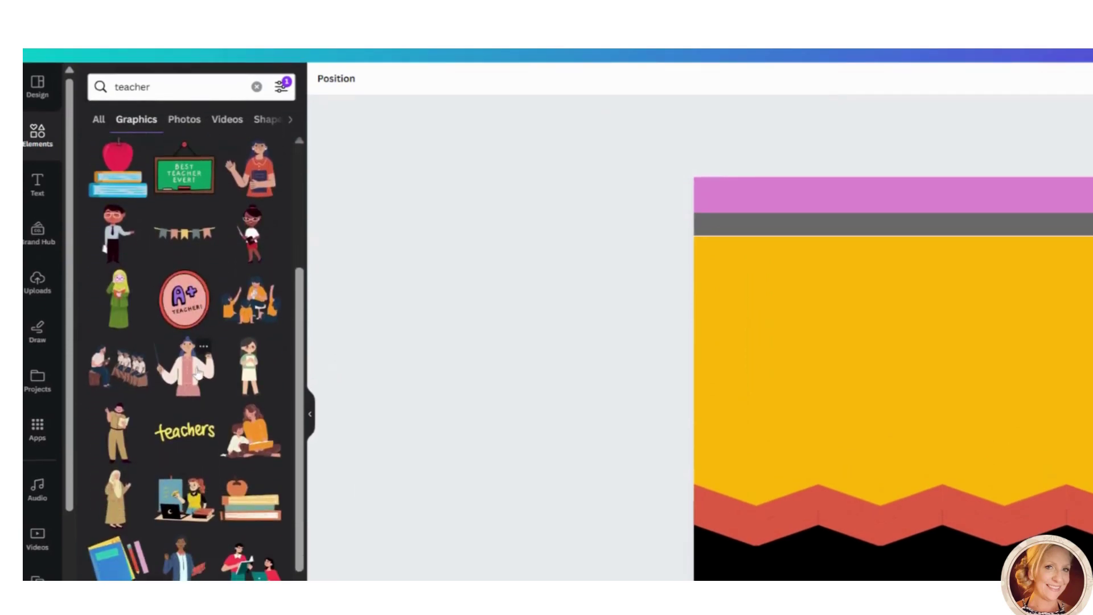
pyautogui.scroll(-5, 193, 341)
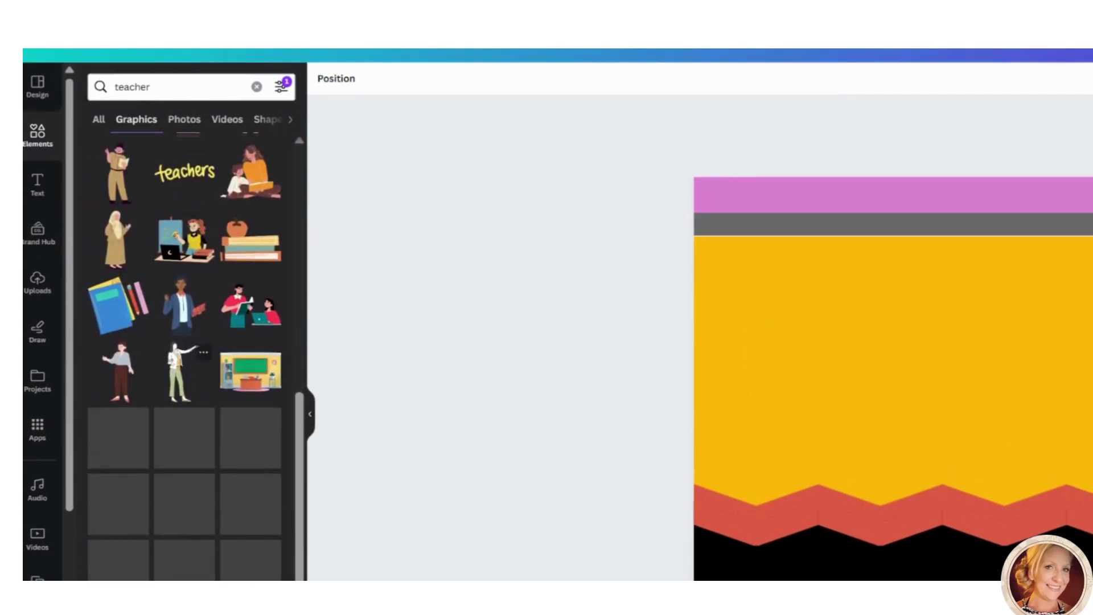
pyautogui.scroll(6, 193, 341)
pyautogui.scroll(3, 173, 293)
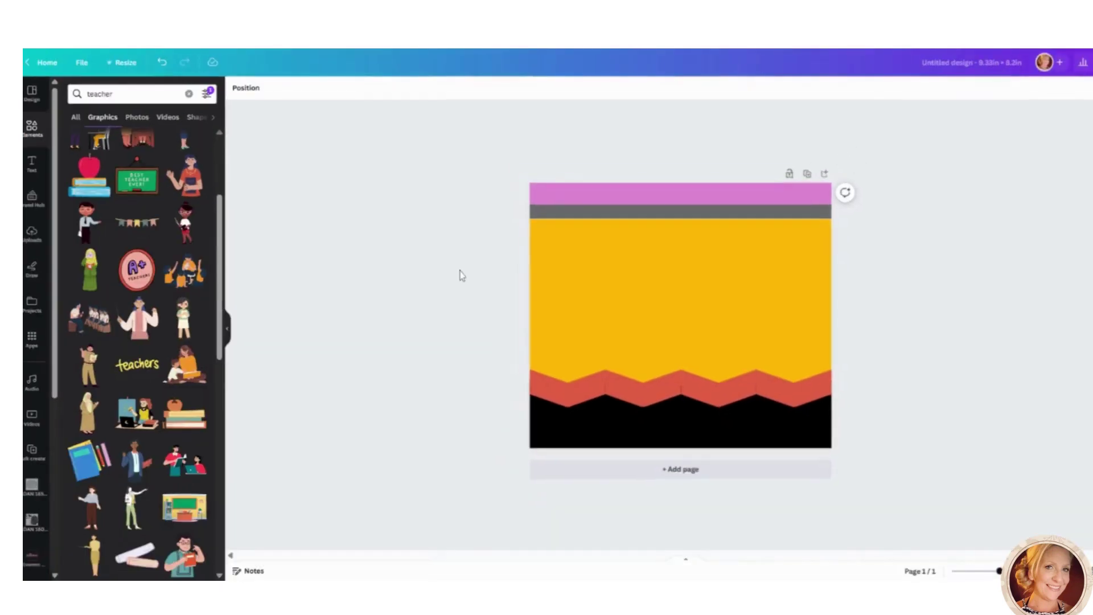
pyautogui.click(149, 229)
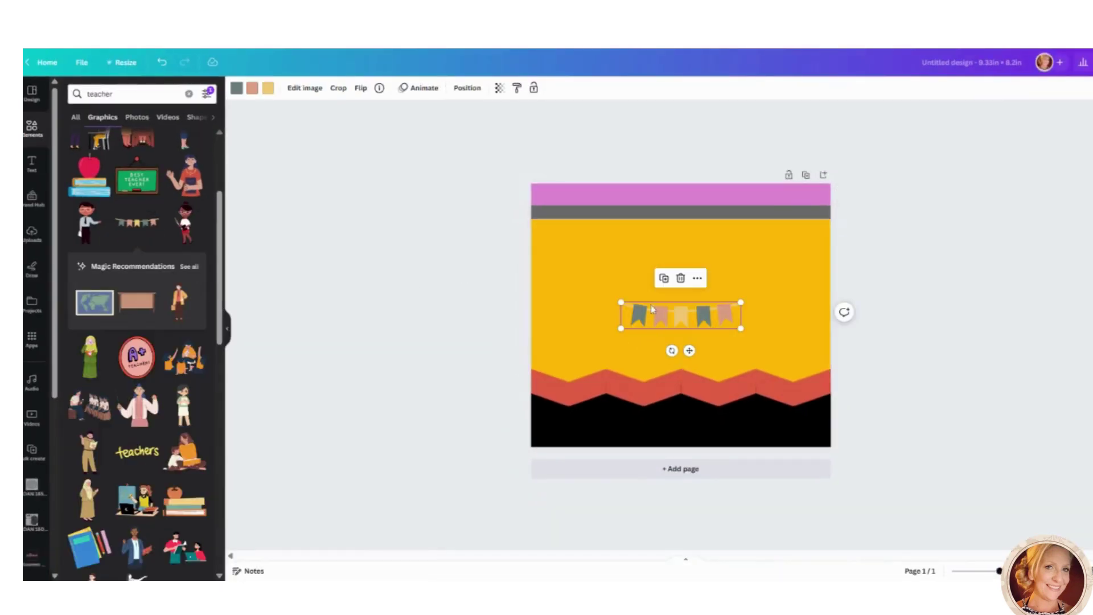
pyautogui.moveTo(619, 297); pyautogui.dragTo(588, 280)
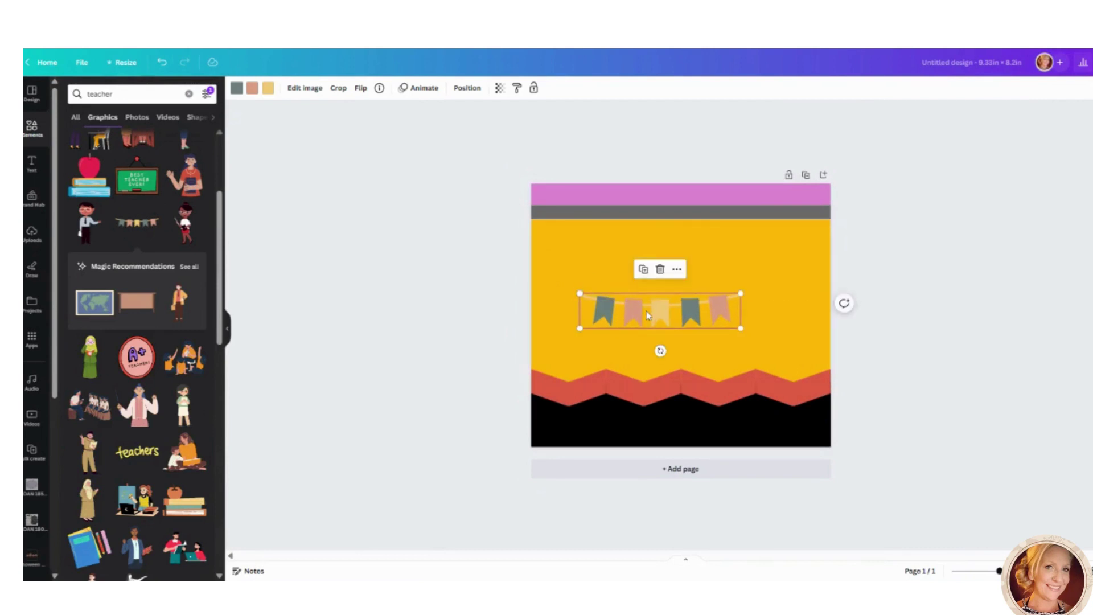
pyautogui.moveTo(645, 309); pyautogui.dragTo(599, 240)
pyautogui.hotkey('ctrl', '+')
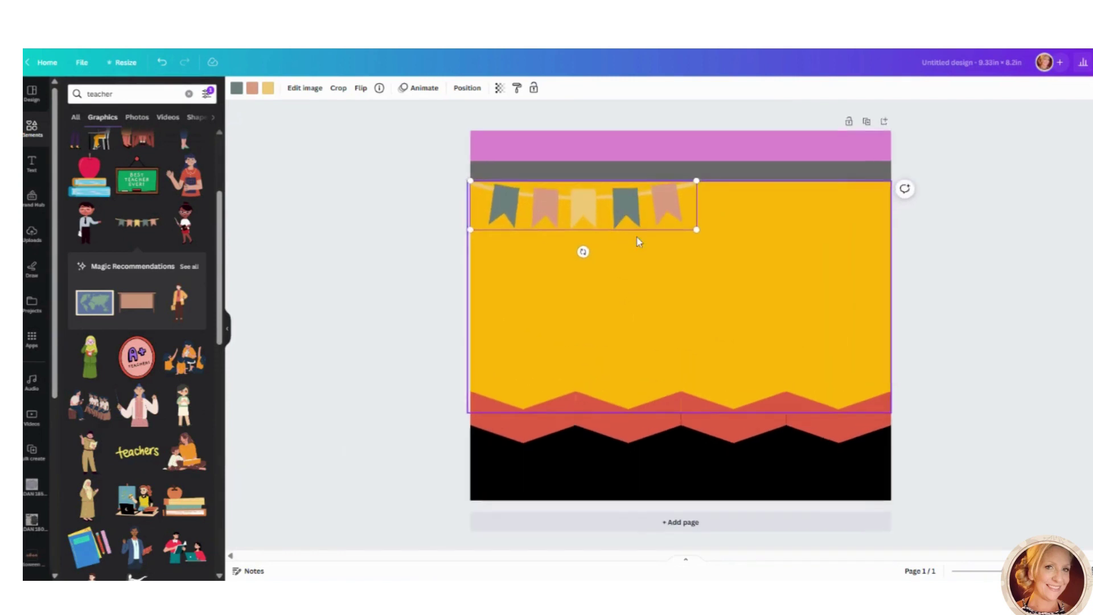
# - Duplicate the flag banner, place the copy beside the first one and shrink it to end at the page's right edge
pyautogui.hotkey('ctrl', 'd')
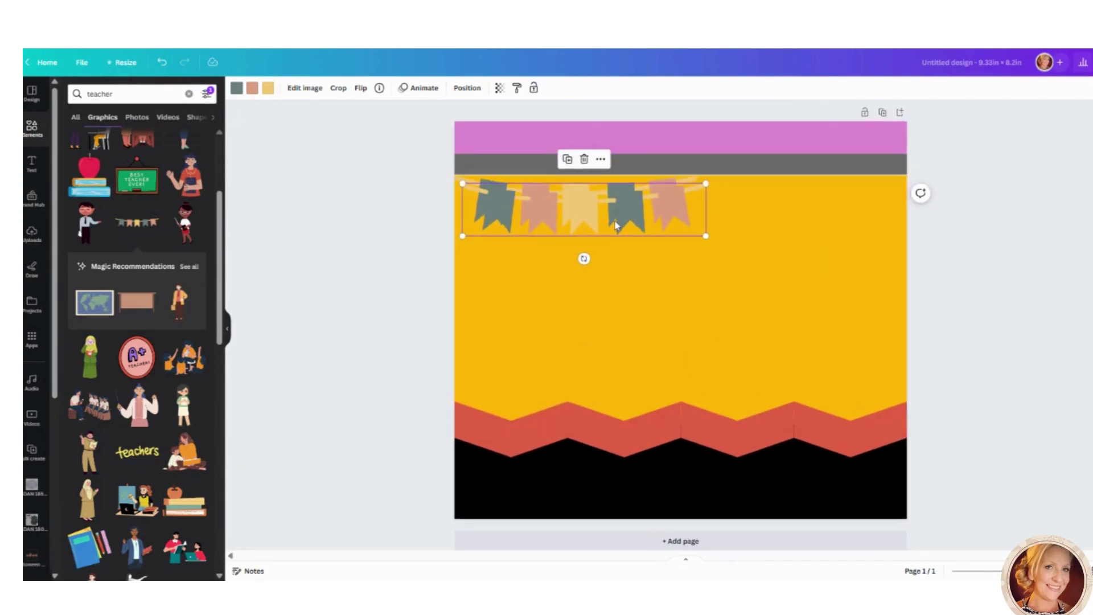
pyautogui.moveTo(687, 229); pyautogui.dragTo(852, 204)
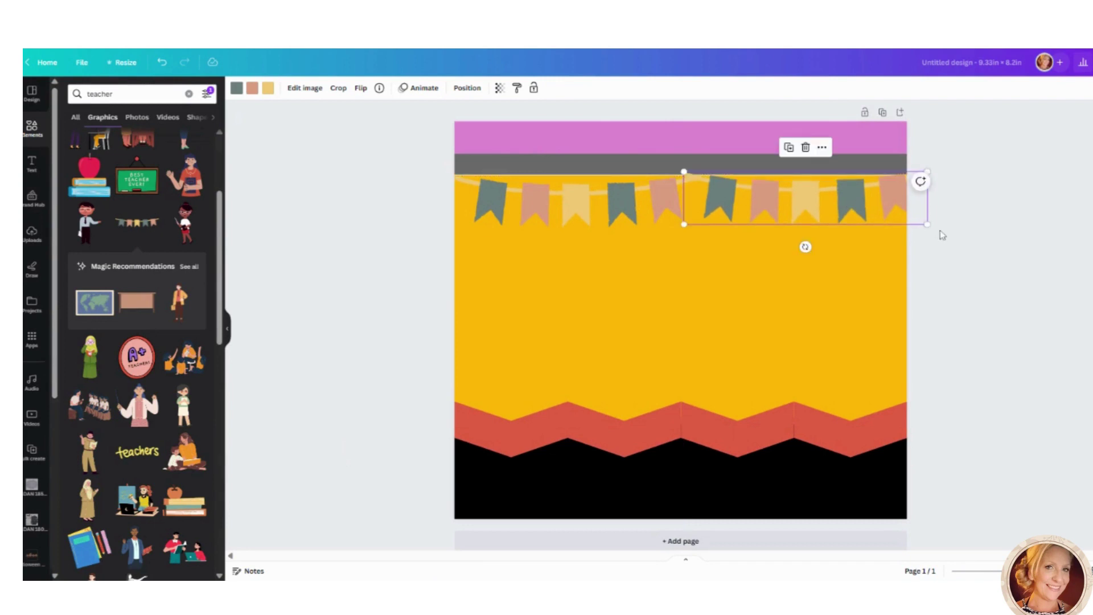
pyautogui.moveTo(926, 223); pyautogui.dragTo(870, 209)
# - Shrink the left flag banner slightly and reposition both banners so they hang side by side below the gray stripe
pyautogui.click(695, 222)
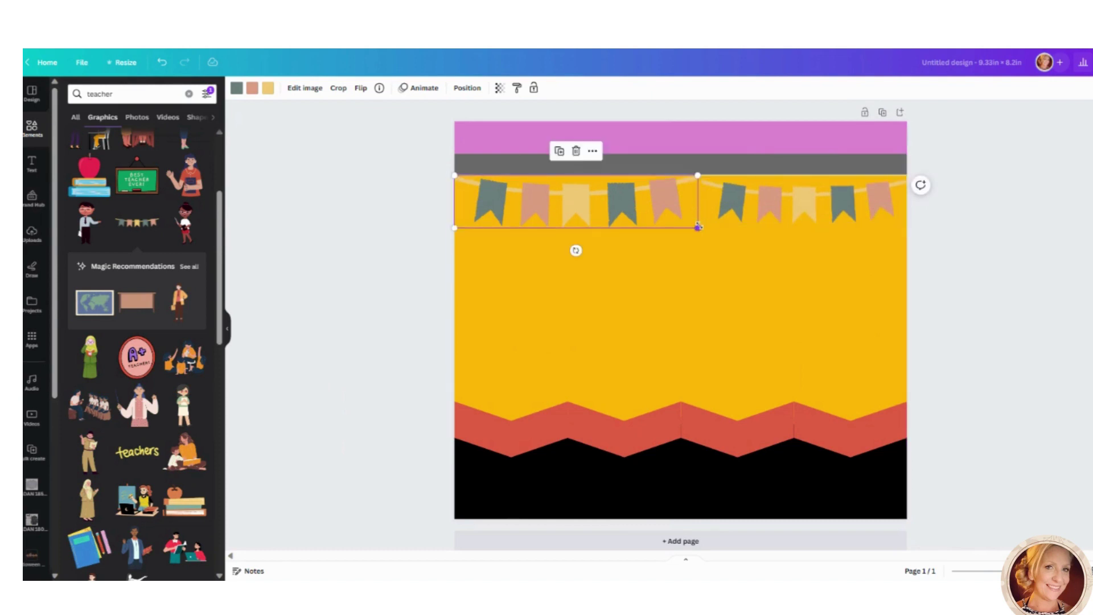
pyautogui.moveTo(698, 227); pyautogui.dragTo(680, 224)
pyautogui.moveTo(637, 193); pyautogui.dragTo(646, 199)
pyautogui.moveTo(726, 196); pyautogui.dragTo(722, 204)
pyautogui.click(664, 298)
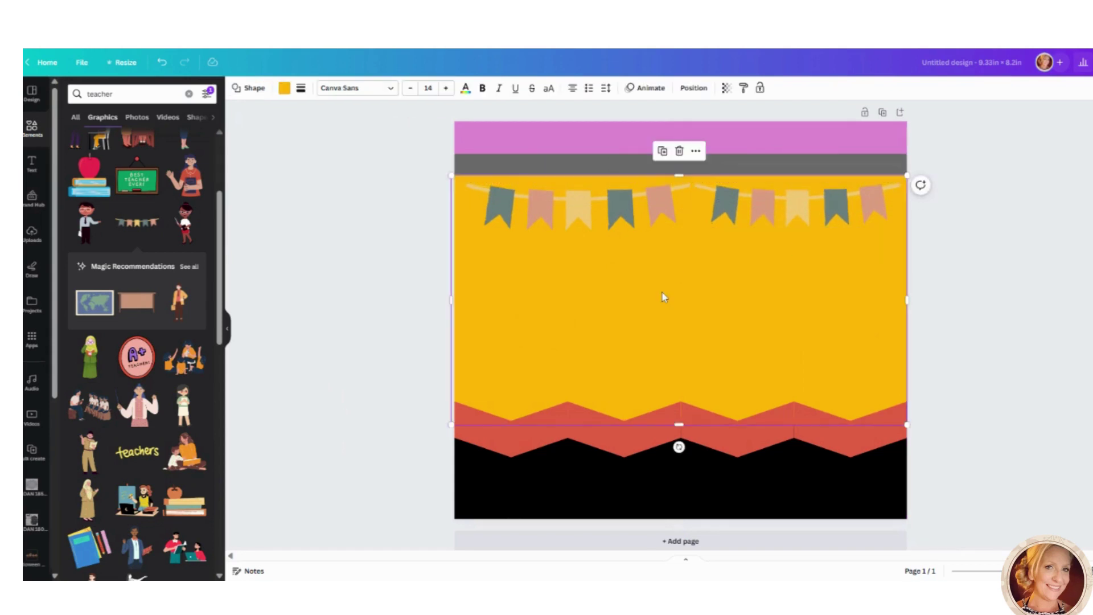
# - Add the yellow "teachers" lettering graphic, shrink it slightly and center it on the yellow section
pyautogui.click(317, 268)
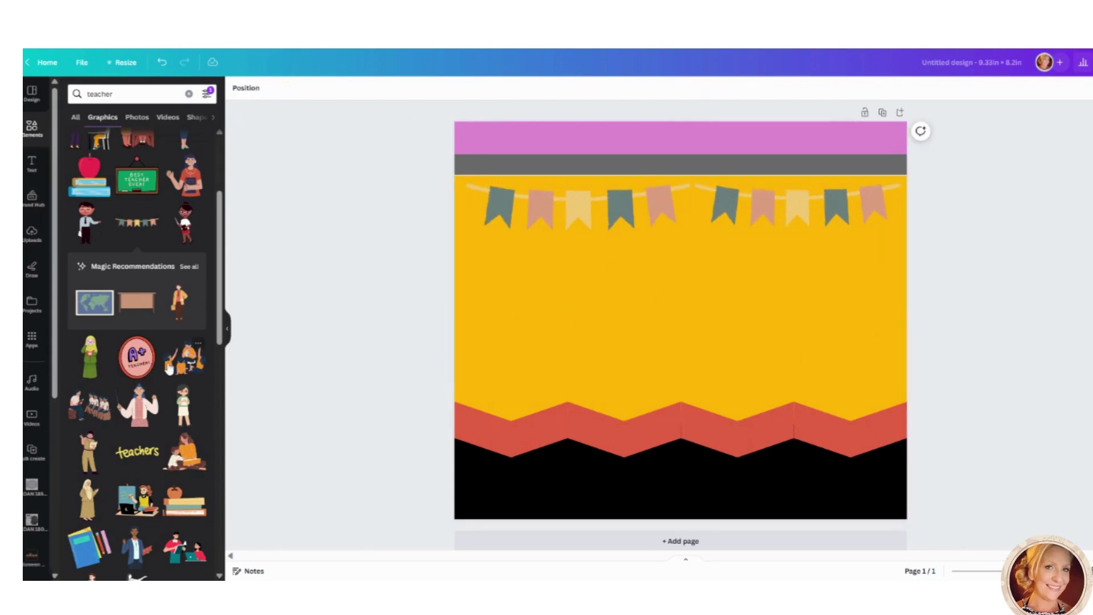
pyautogui.scroll(-3, 170, 369)
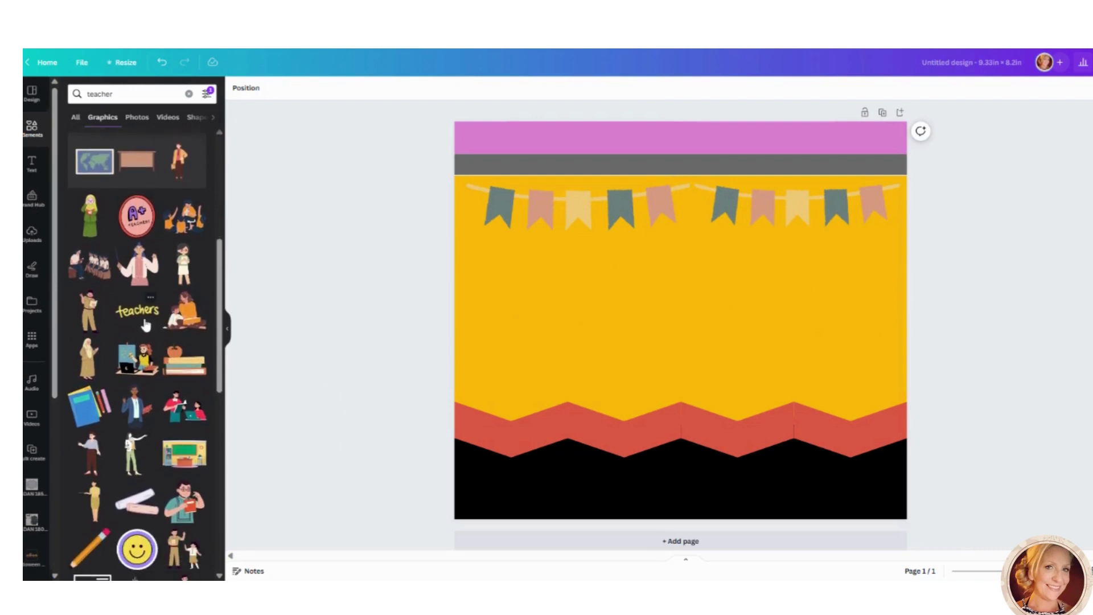
pyautogui.click(143, 317)
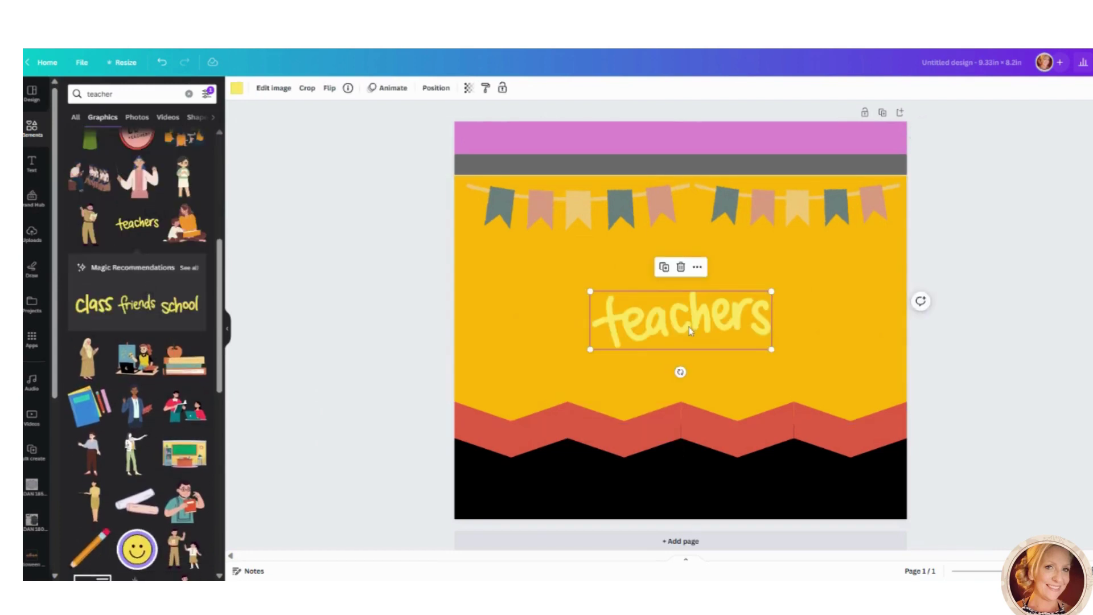
pyautogui.moveTo(690, 330); pyautogui.dragTo(567, 275)
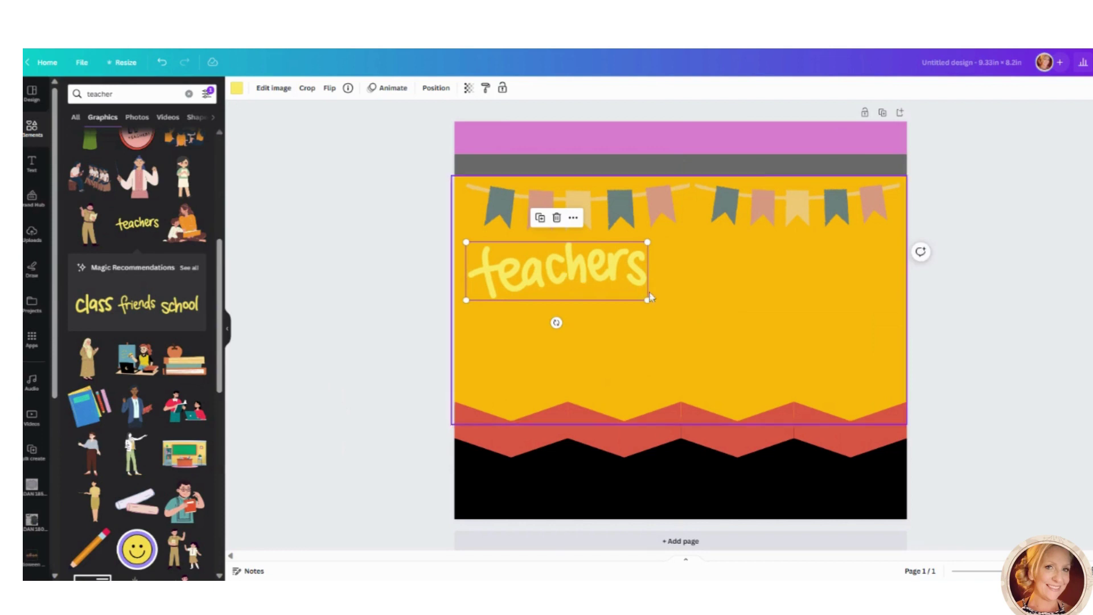
pyautogui.moveTo(647, 300); pyautogui.dragTo(618, 290)
pyautogui.moveTo(558, 273); pyautogui.dragTo(709, 327)
pyautogui.click(729, 331)
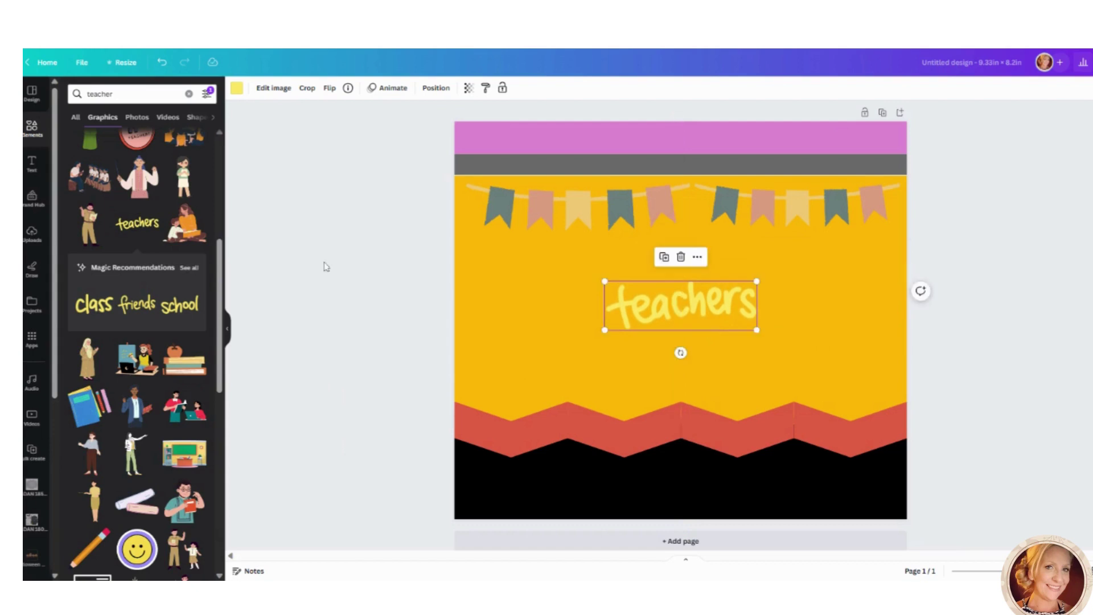
# - Add a subheading text box and place it above the "teachers" graphic, moving the graphic down to make room
pyautogui.click(37, 168)
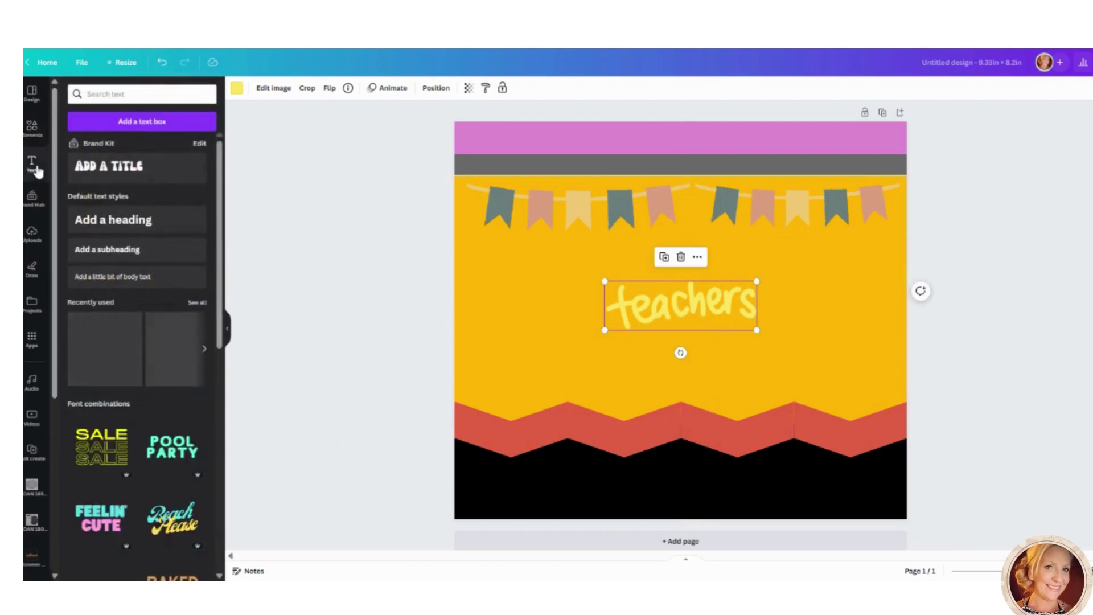
pyautogui.click(139, 247)
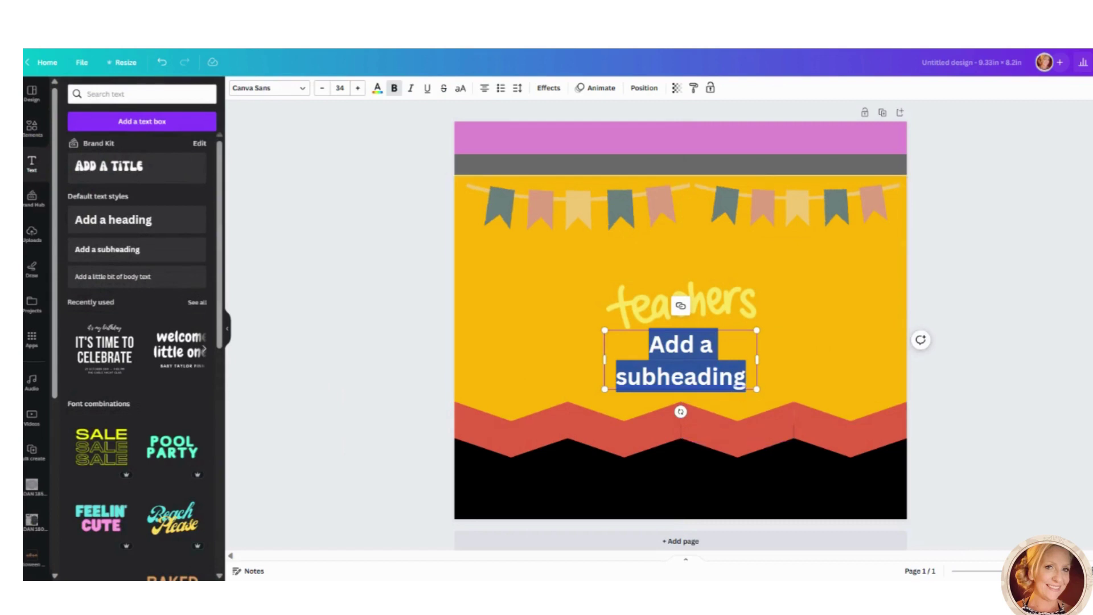
pyautogui.click(845, 334)
pyautogui.moveTo(692, 371); pyautogui.dragTo(695, 263)
pyautogui.click(688, 315)
pyautogui.moveTo(688, 315); pyautogui.dragTo(686, 350)
pyautogui.moveTo(704, 263); pyautogui.dragTo(704, 285)
pyautogui.click(705, 285)
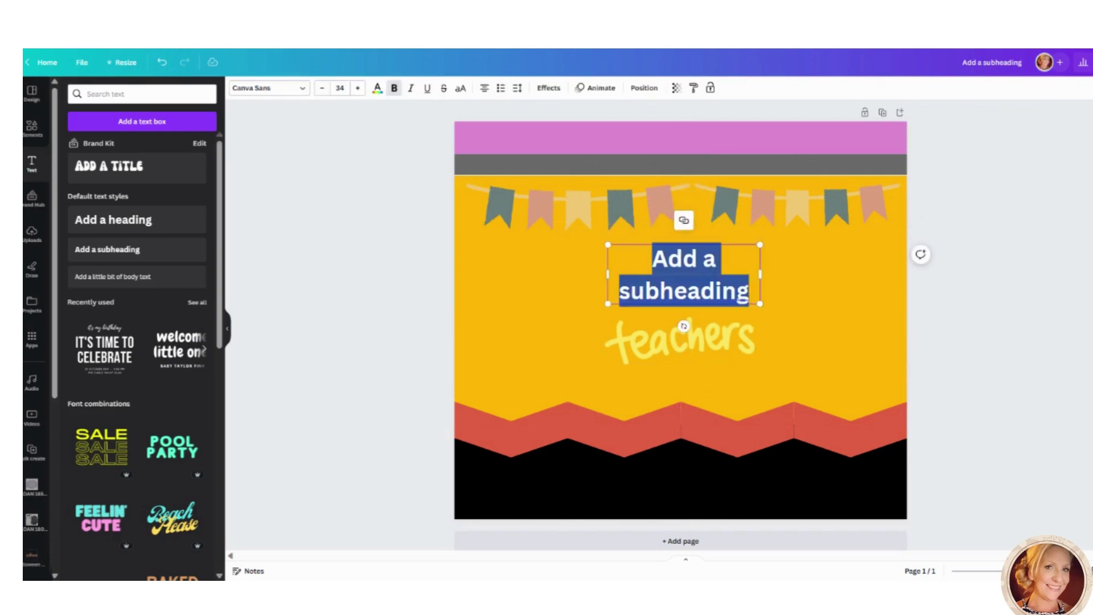
# - Replace the subheading text with "AWESOME" and set its font to Nixie One
pyautogui.write('AW')
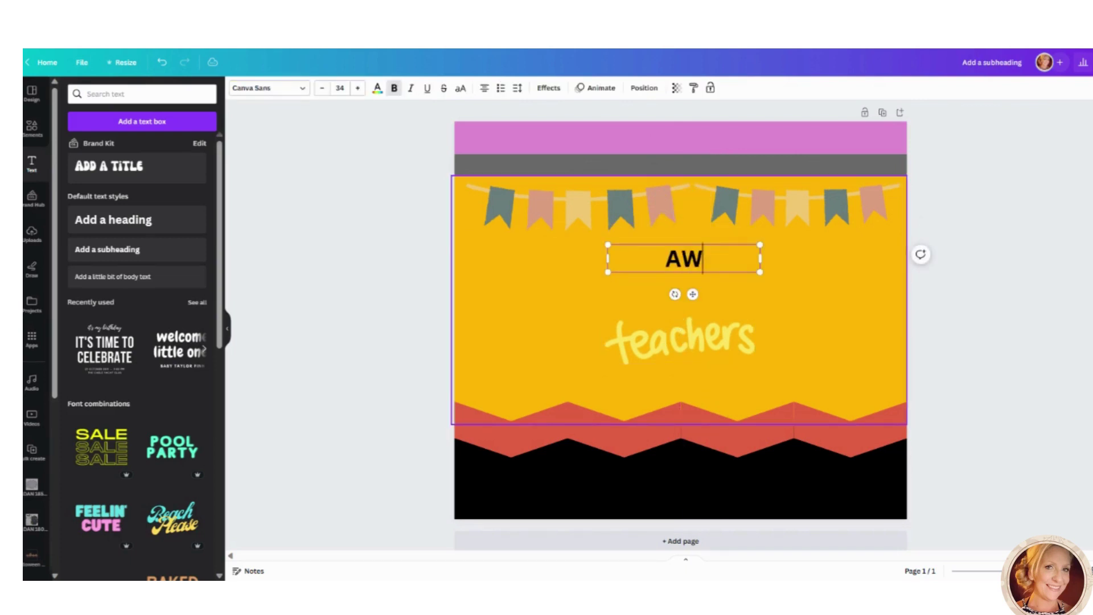
pyautogui.write('ESOME')
pyautogui.hotkey('ctrl', 'a')
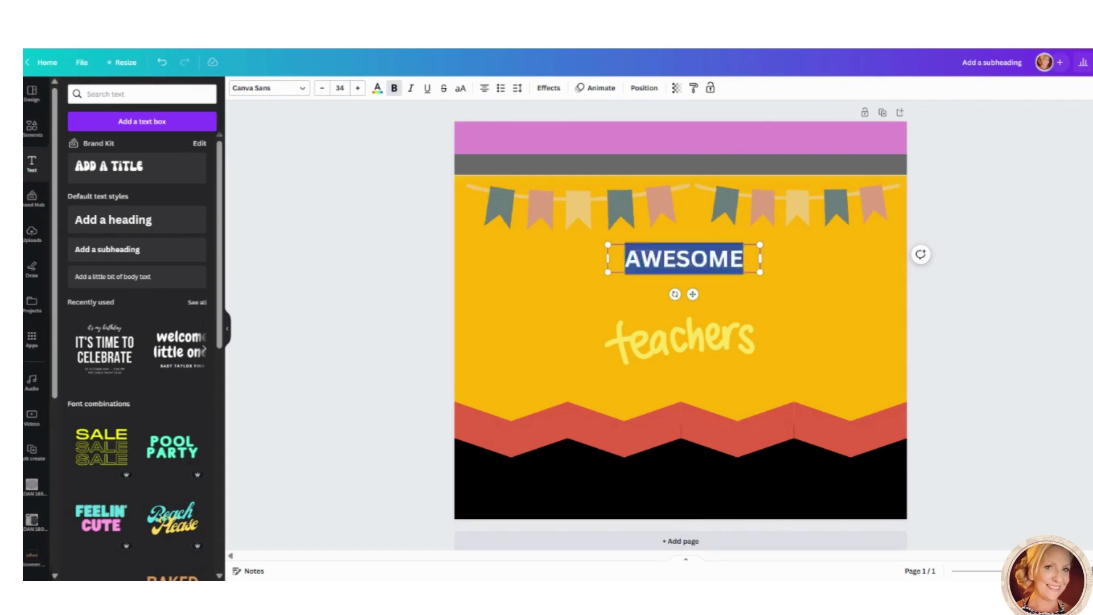
pyautogui.click(305, 93)
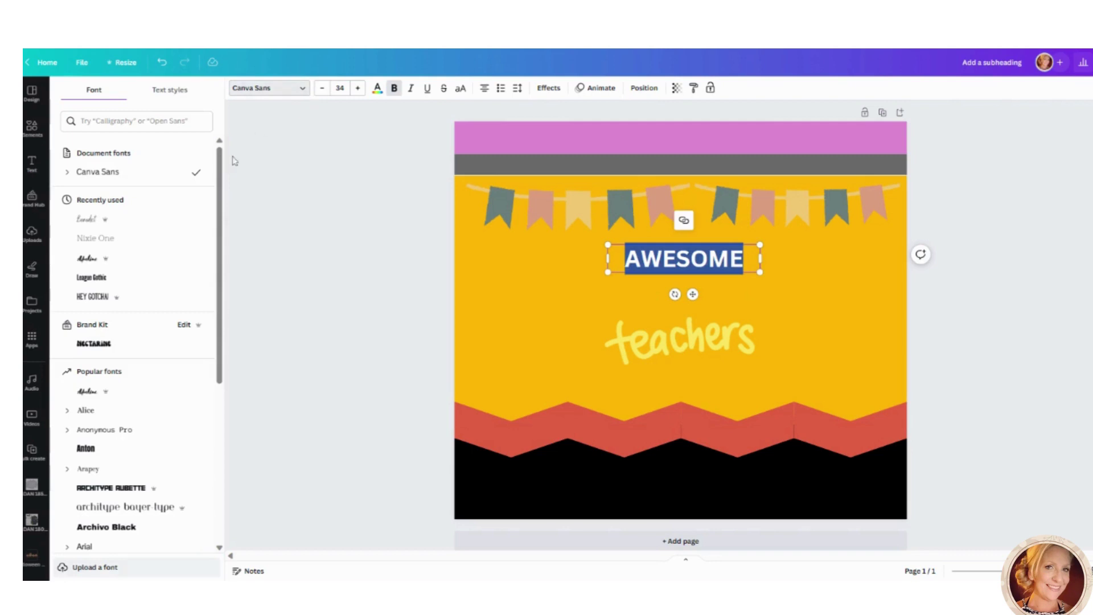
pyautogui.click(92, 220)
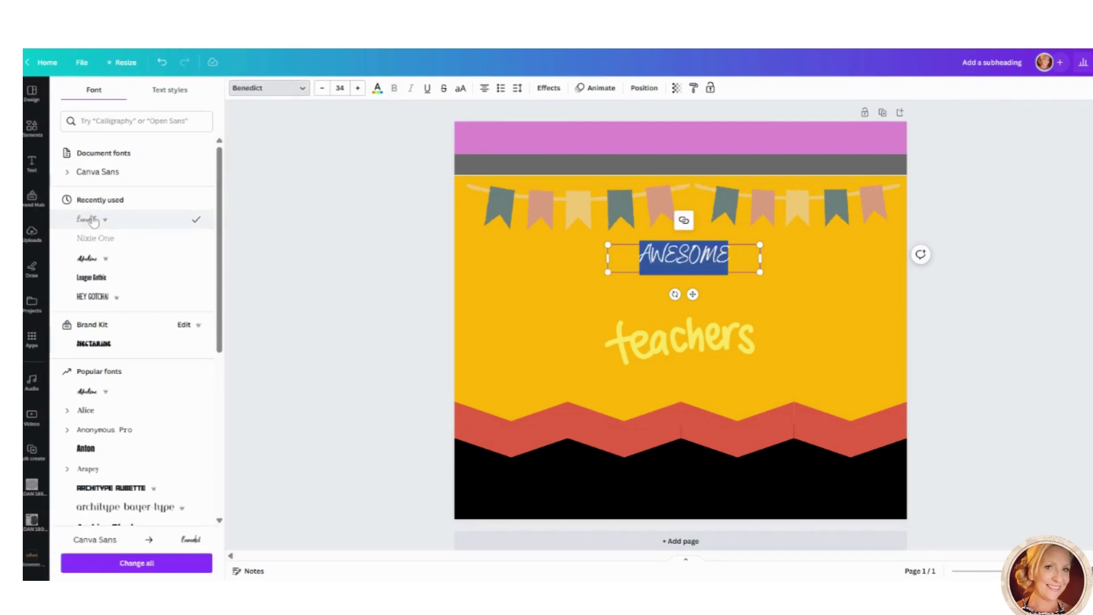
pyautogui.click(108, 247)
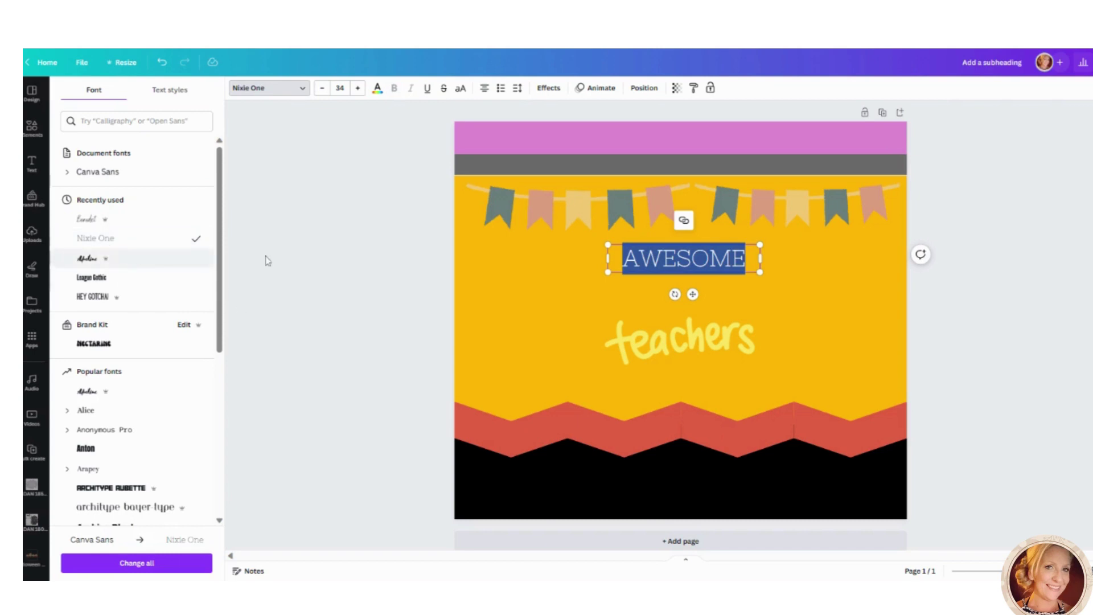
pyautogui.press('Escape')
# - Move the "teachers" graphic up so it sits directly beneath the word AWESOME
pyautogui.click(753, 244)
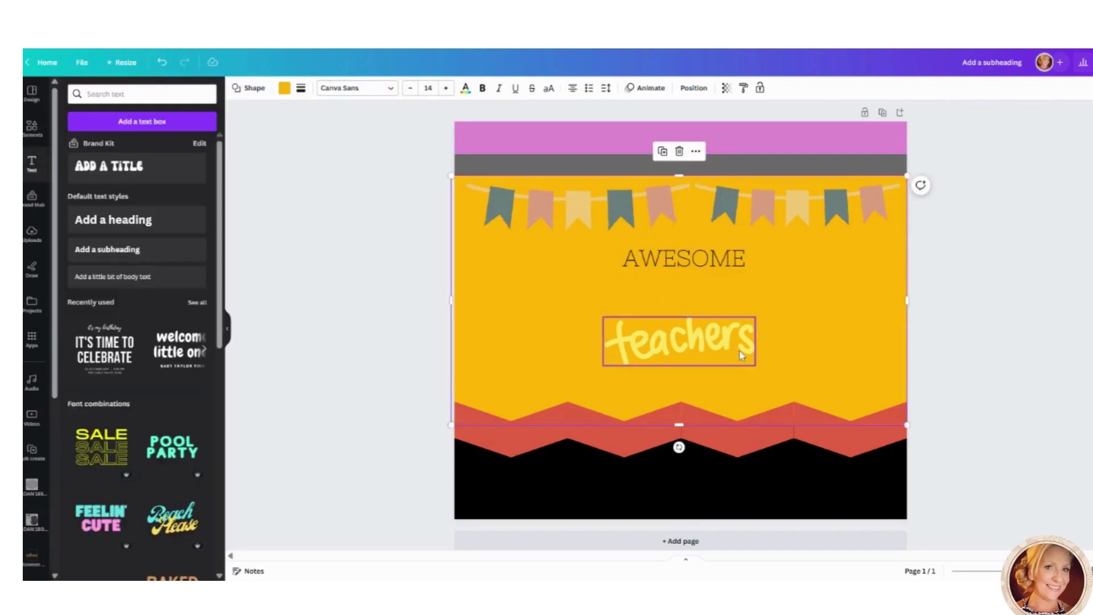
pyautogui.moveTo(742, 356); pyautogui.dragTo(729, 288)
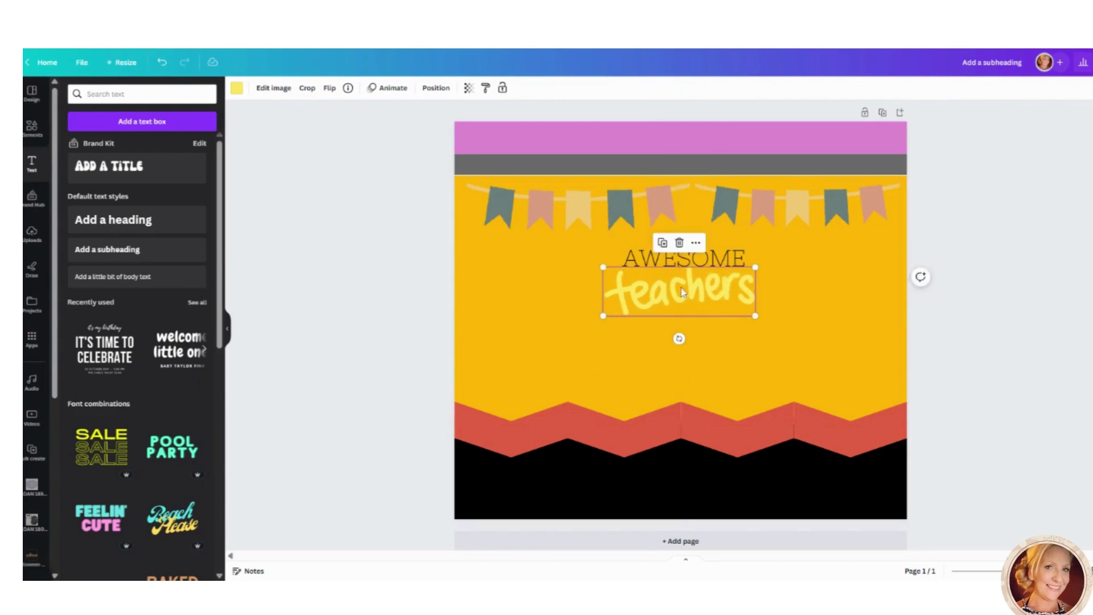
pyautogui.click(443, 292)
# - Add the "Dream big, work hard, make it happen" graphic, shrink it and place it beside the "teachers" lettering on the left half of the page
pyautogui.click(35, 136)
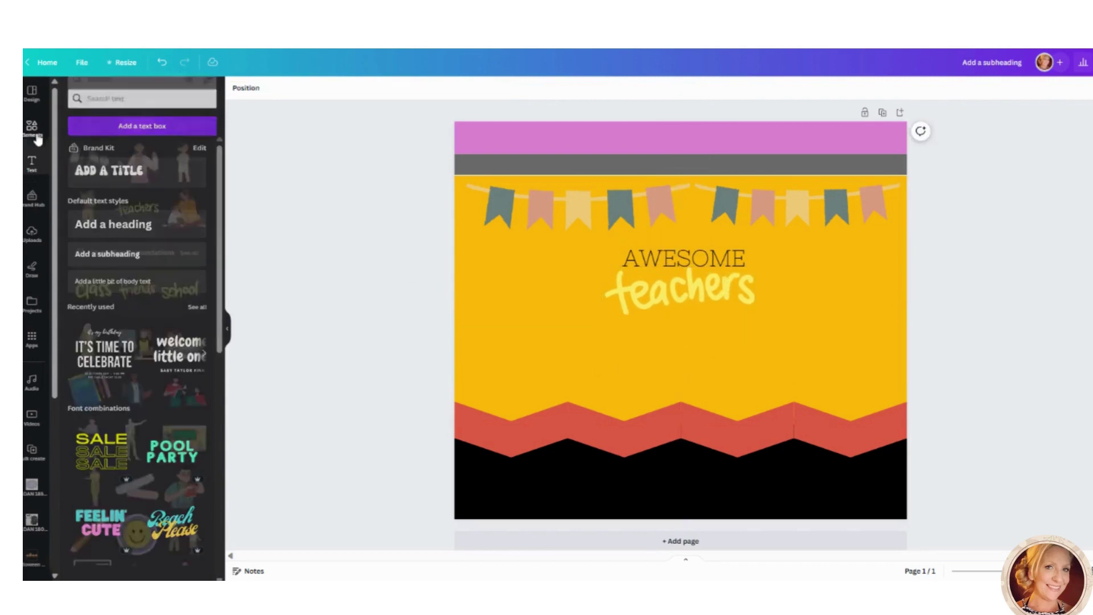
pyautogui.scroll(-5, 150, 306)
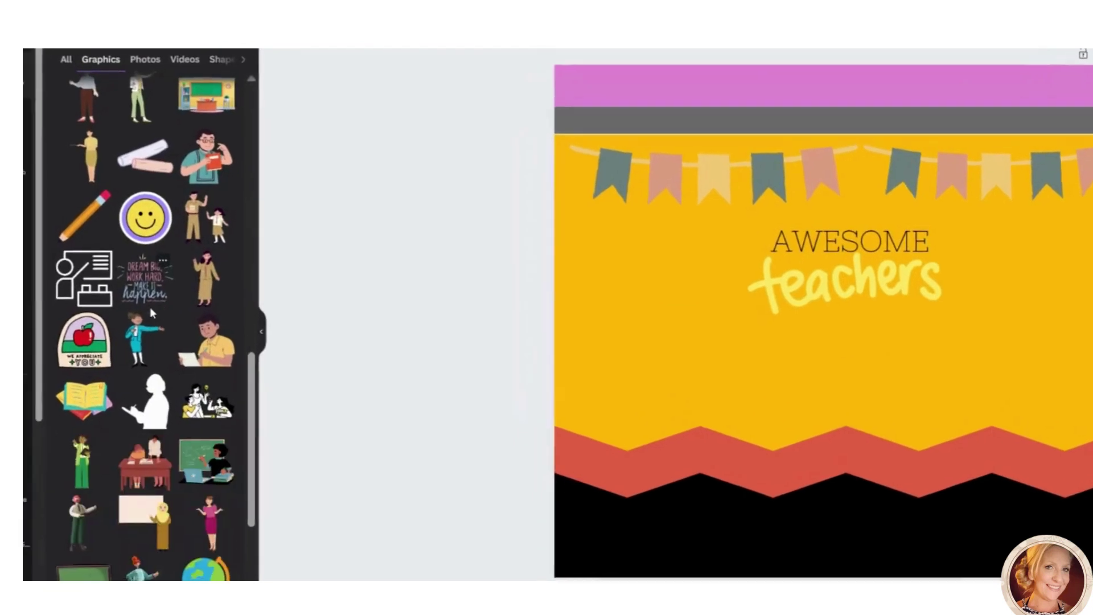
pyautogui.click(146, 285)
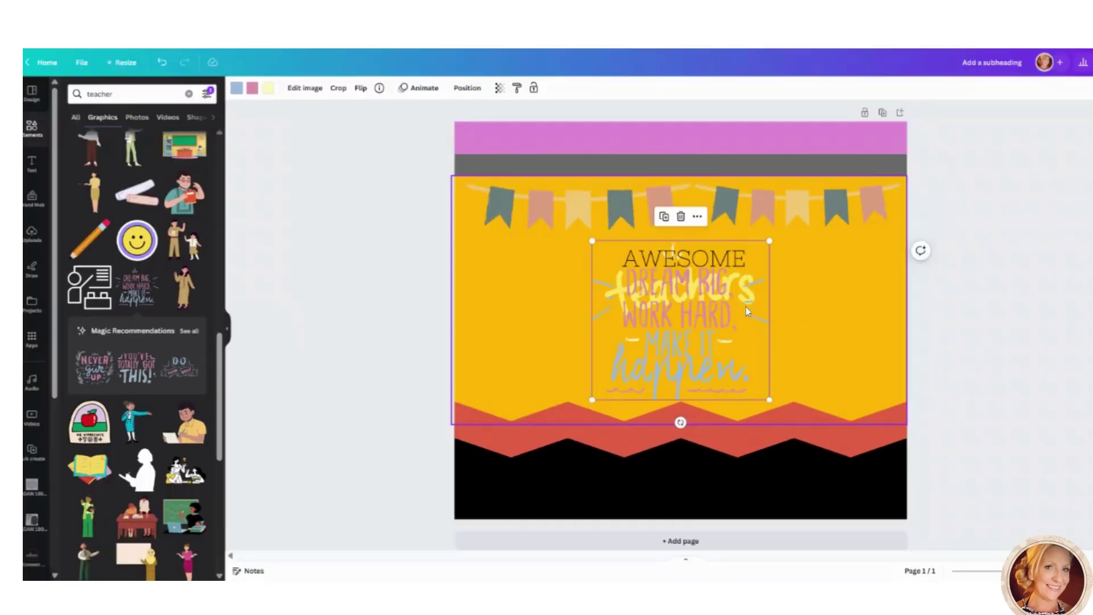
pyautogui.moveTo(730, 326); pyautogui.dragTo(622, 320)
pyautogui.moveTo(648, 378); pyautogui.dragTo(614, 348)
pyautogui.moveTo(574, 306); pyautogui.dragTo(573, 313)
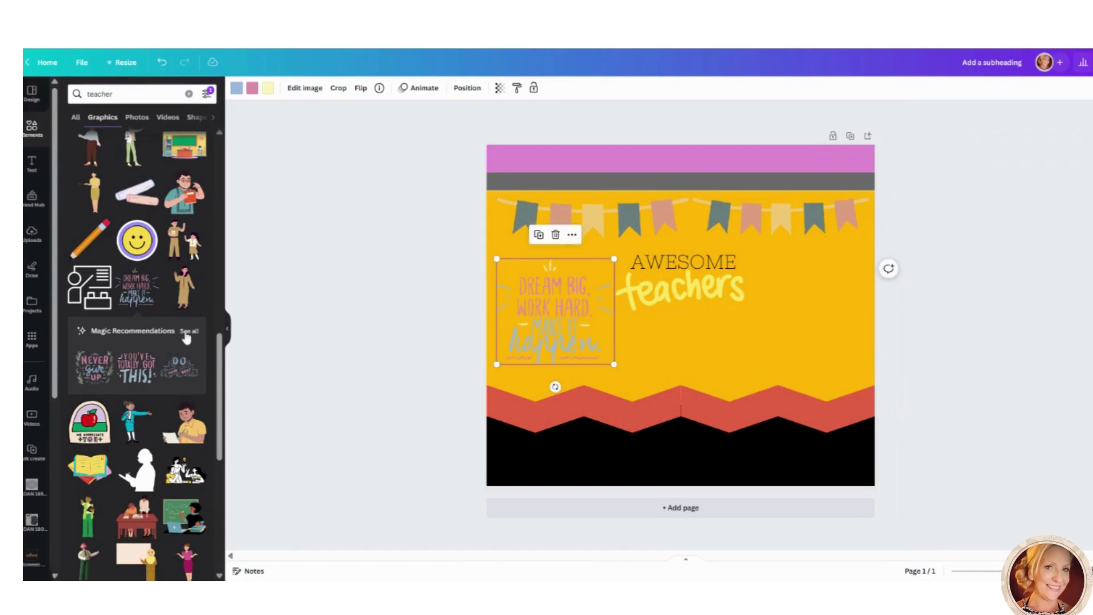
# - Browse all magic recommendations for the quote graphic, add "Positive Vibes" and place it small at the page's right edge
pyautogui.scroll(-2, 176, 337)
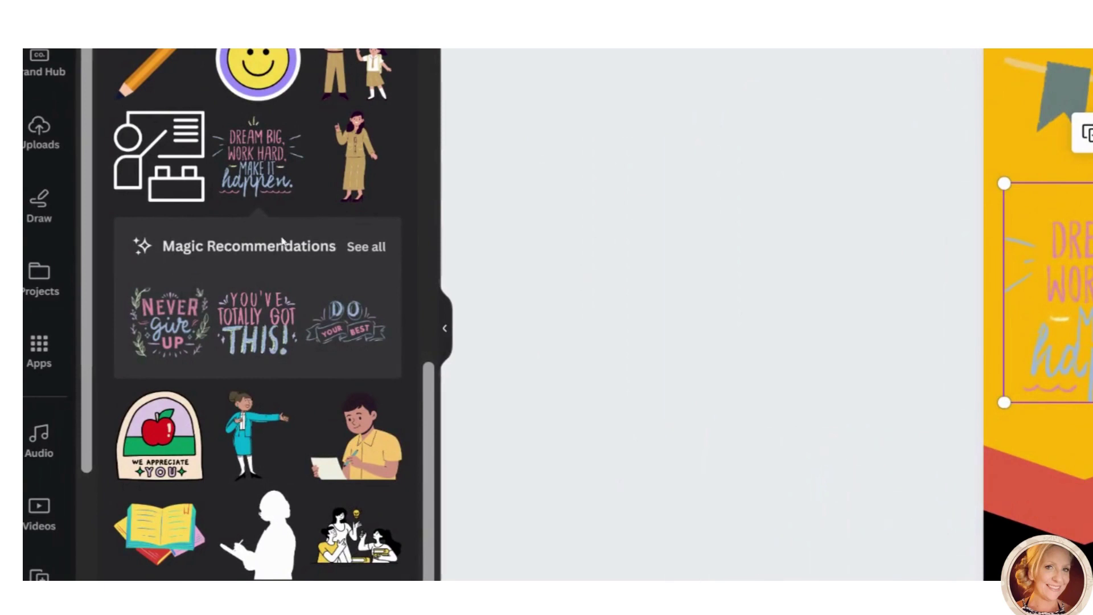
pyautogui.click(365, 248)
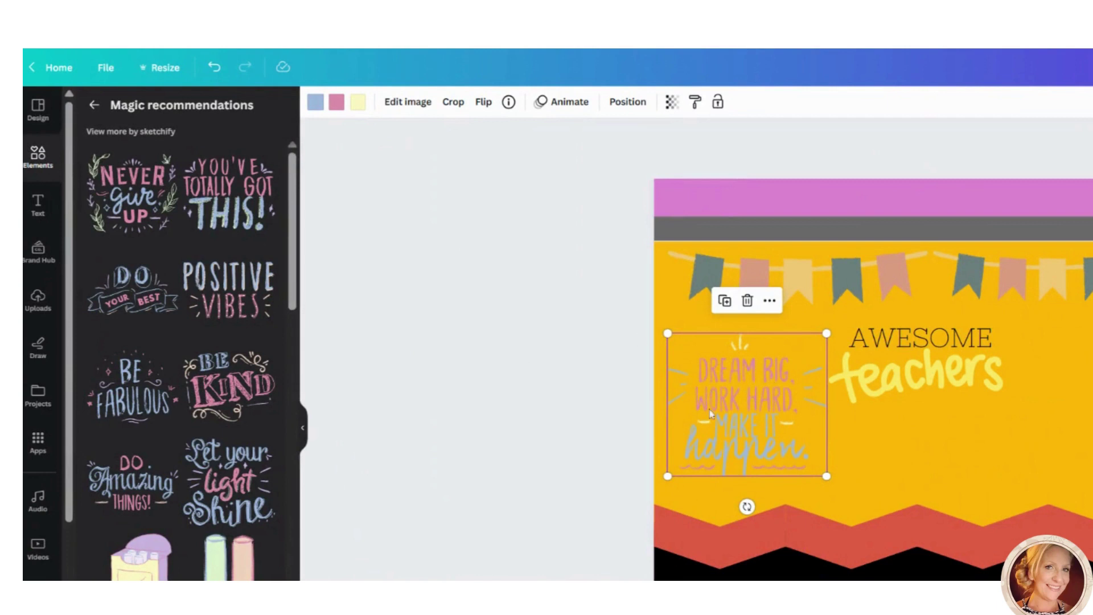
pyautogui.scroll(-5, 204, 296)
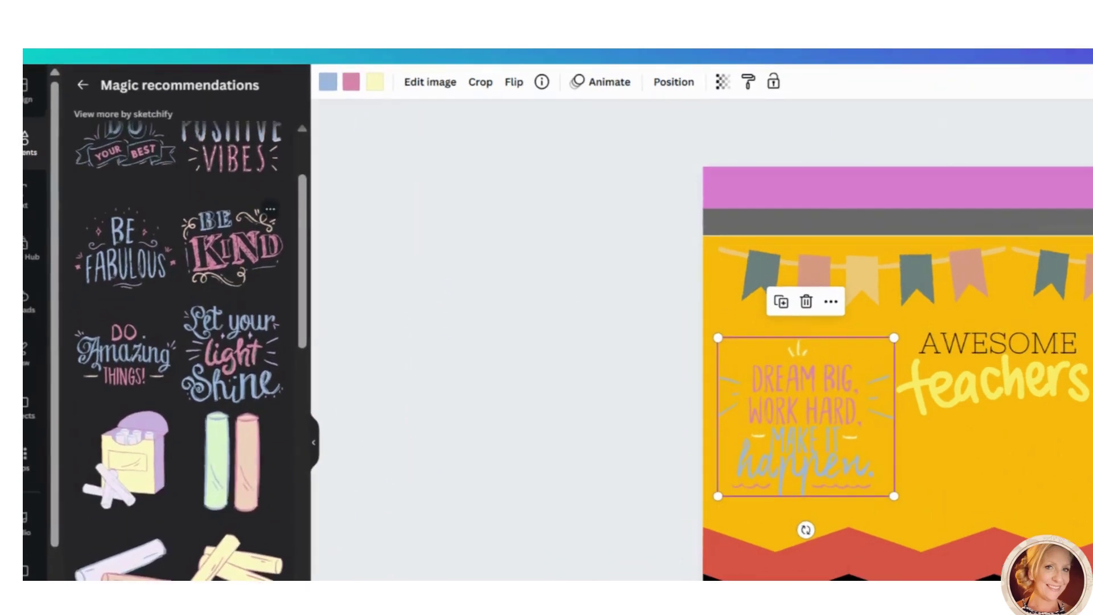
pyautogui.scroll(-5, 105, 367)
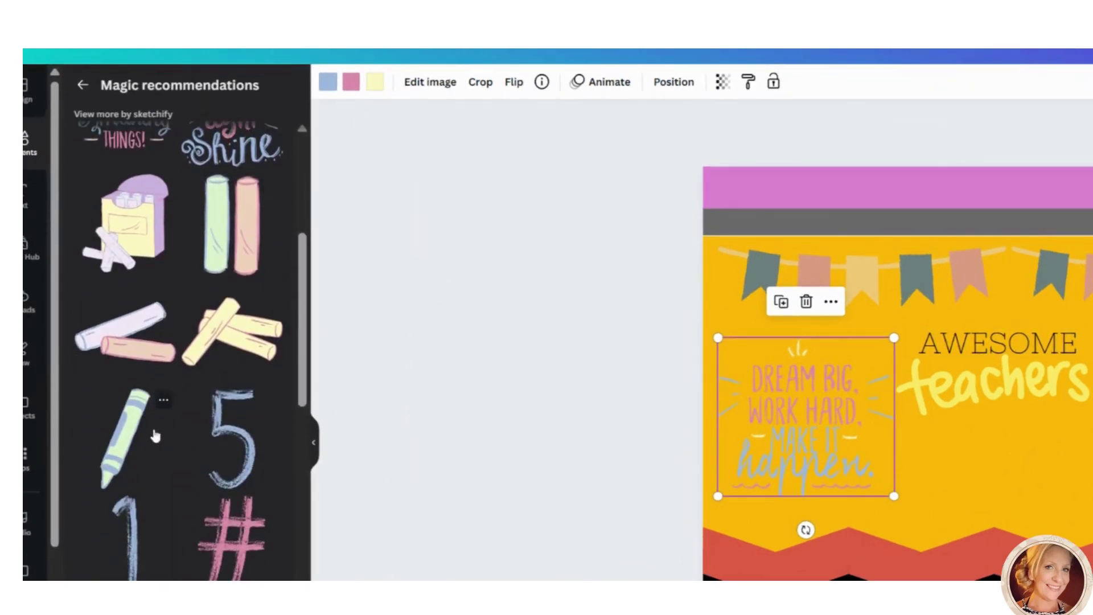
pyautogui.scroll(-10, 155, 436)
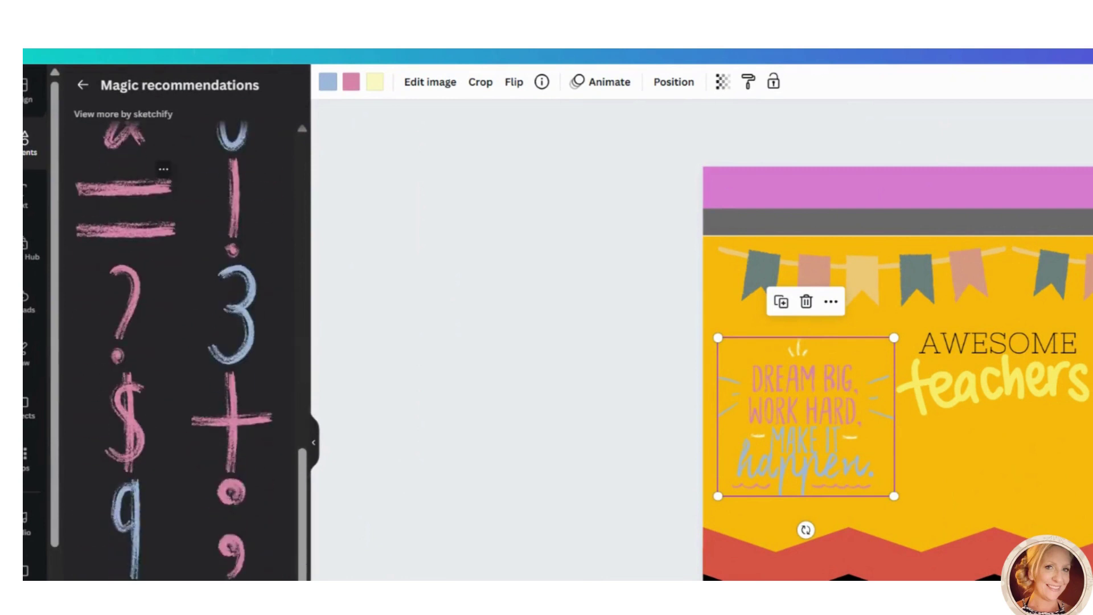
pyautogui.scroll(-6, 165, 342)
pyautogui.scroll(10, 126, 398)
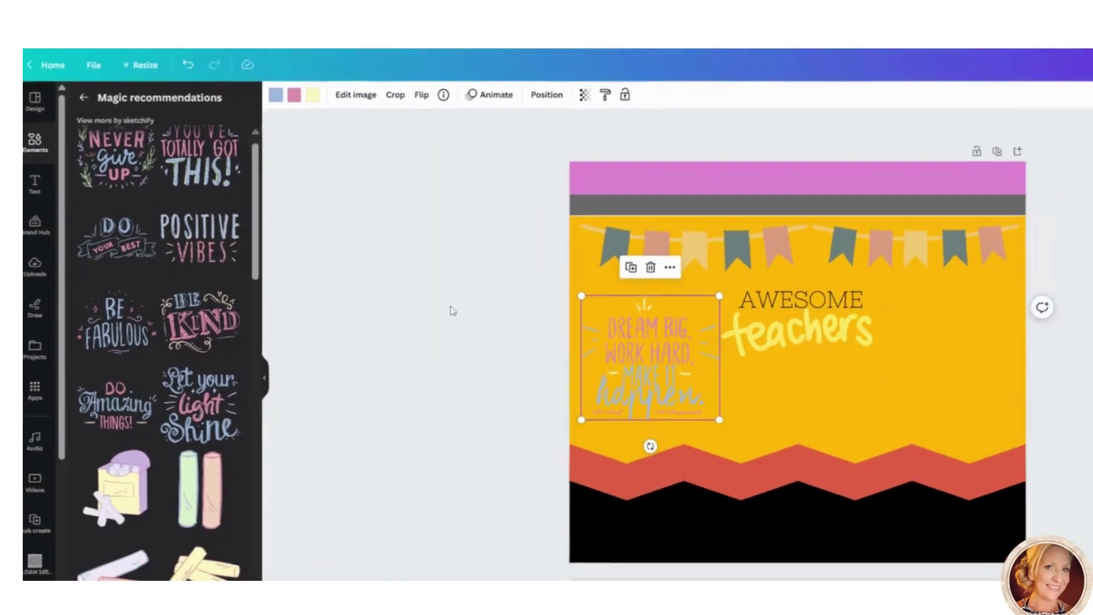
pyautogui.click(210, 249)
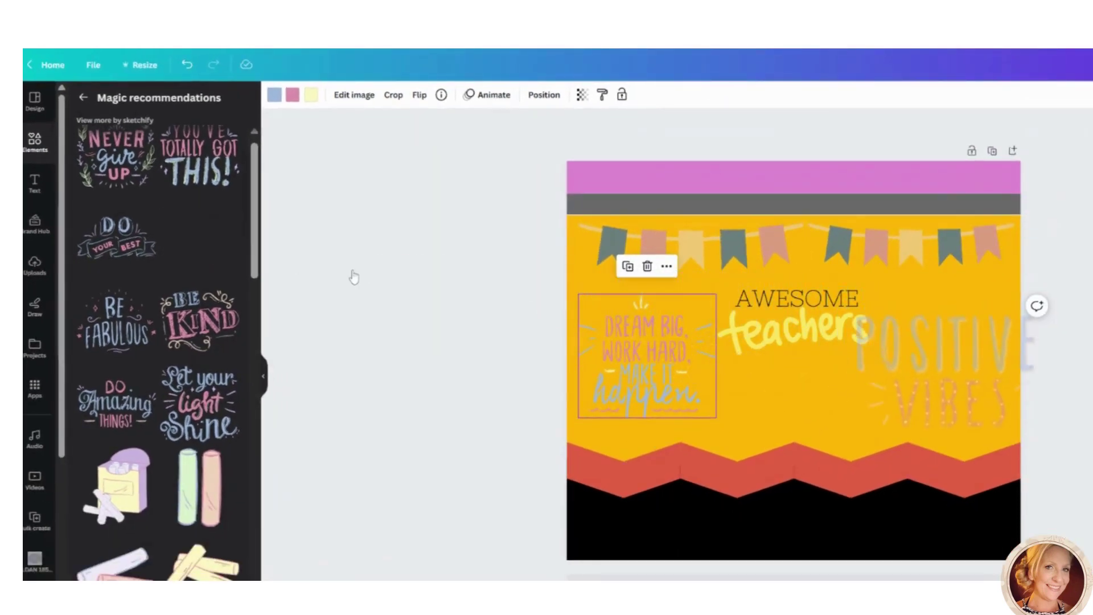
pyautogui.moveTo(850, 313); pyautogui.dragTo(909, 364)
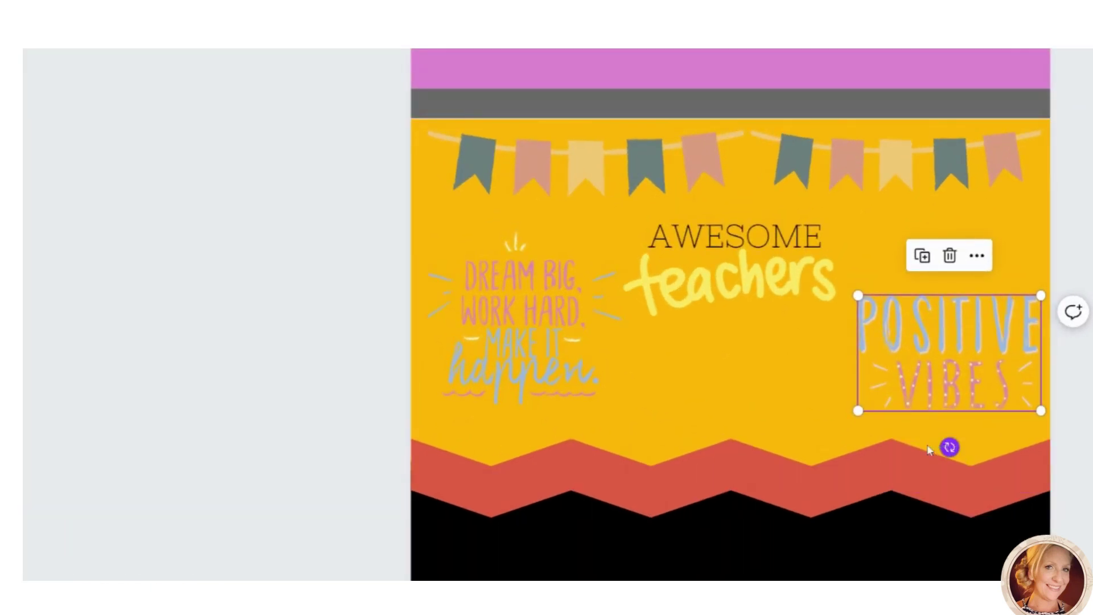
# - Tilt the "Positive Vibes" graphic clockwise and the "Dream big" graphic slightly counterclockwise, nudging both upward
pyautogui.moveTo(949, 447); pyautogui.dragTo(933, 373)
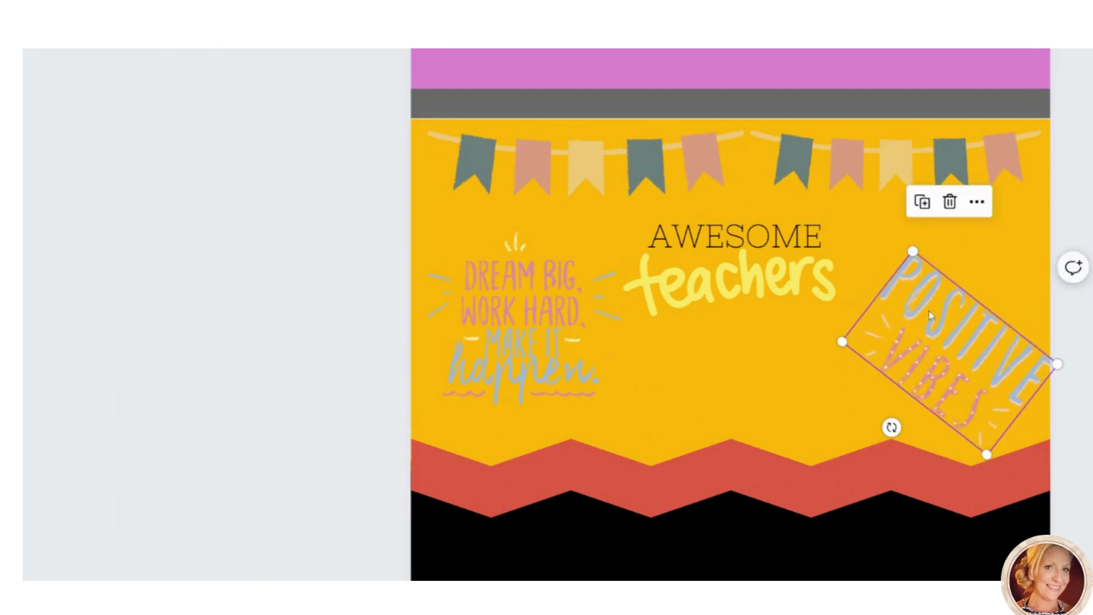
pyautogui.moveTo(944, 320); pyautogui.dragTo(938, 301)
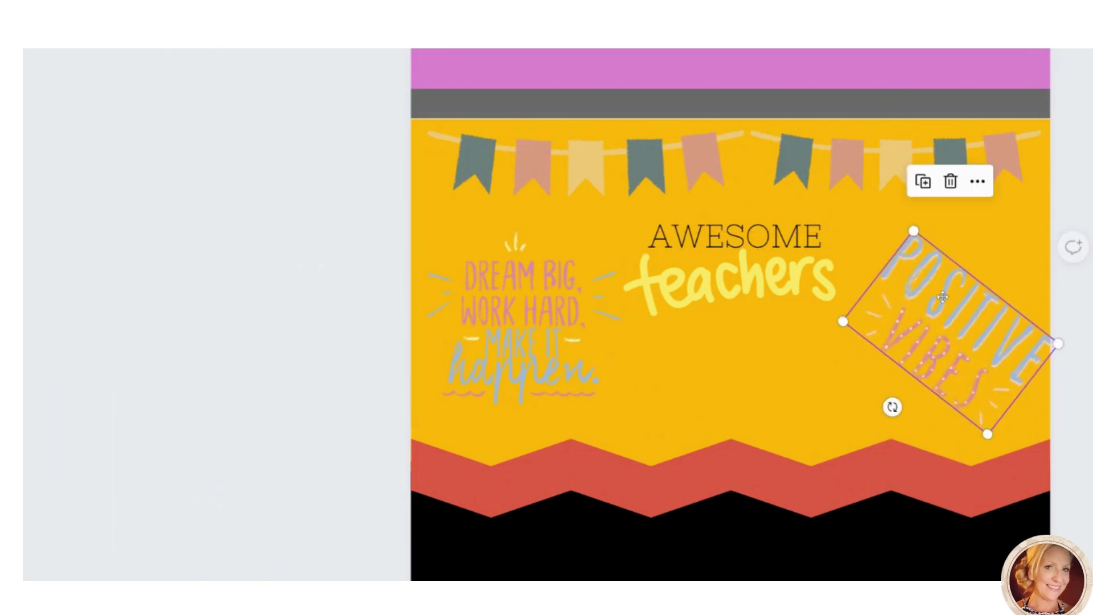
pyautogui.click(527, 280)
pyautogui.moveTo(524, 442); pyautogui.dragTo(554, 437)
pyautogui.moveTo(538, 356); pyautogui.dragTo(536, 335)
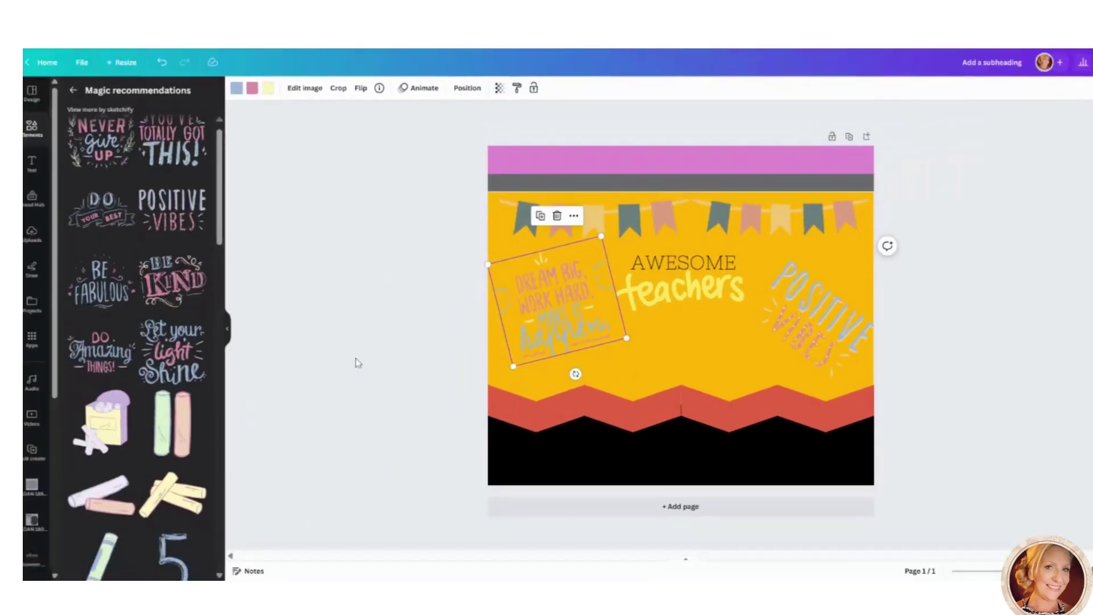
pyautogui.click(478, 393)
pyautogui.click(421, 344)
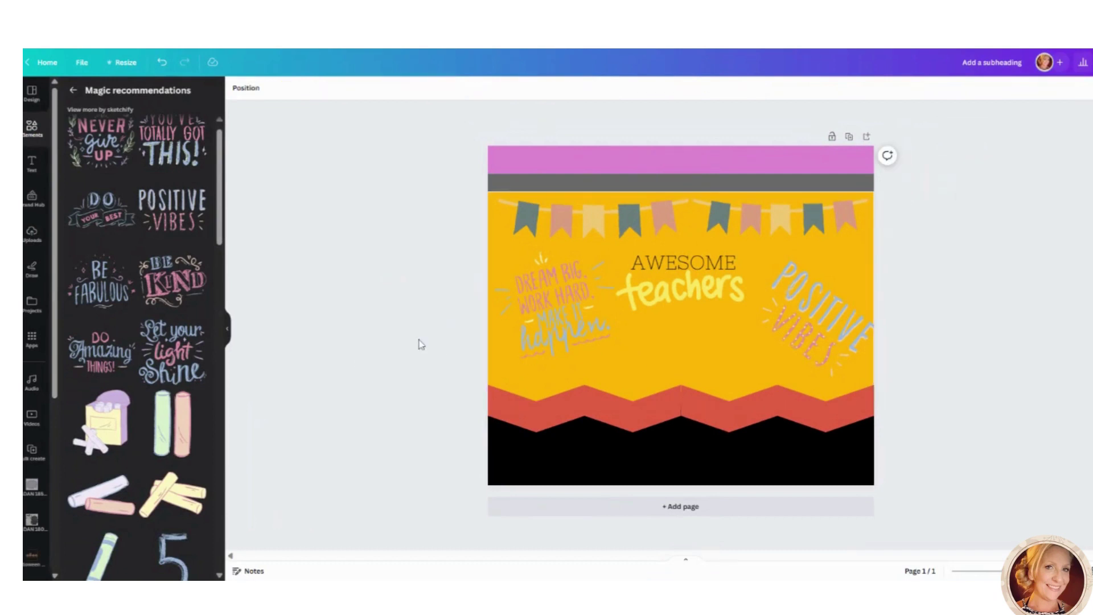
# - Add a title text box in the Brand Kit style and place it below the "teachers" lettering
pyautogui.scroll(1, 148, 247)
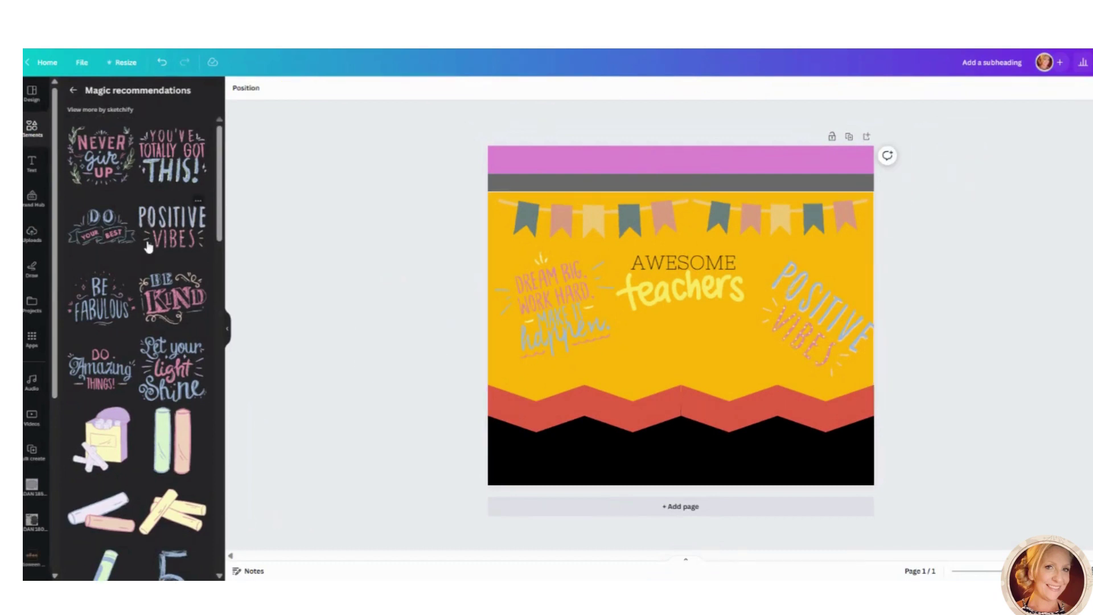
pyautogui.click(34, 164)
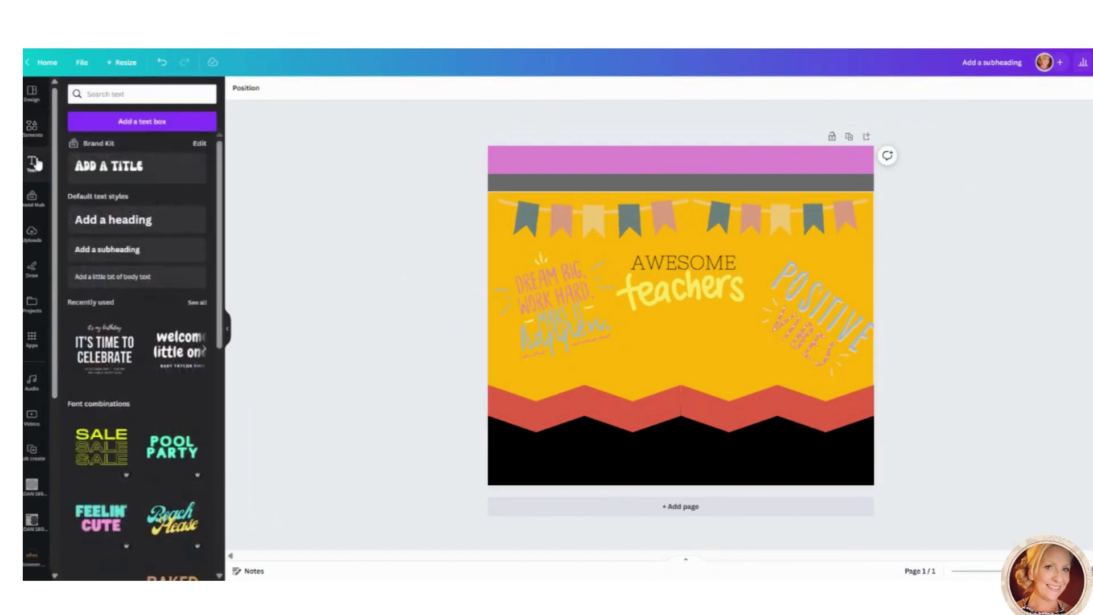
pyautogui.click(137, 167)
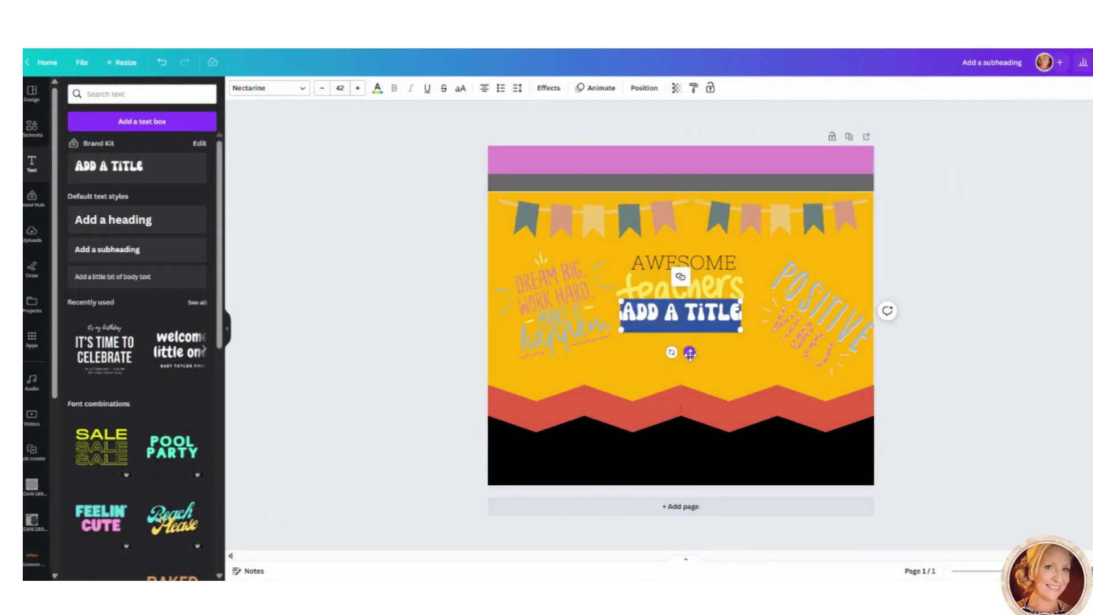
pyautogui.moveTo(689, 354); pyautogui.dragTo(689, 392)
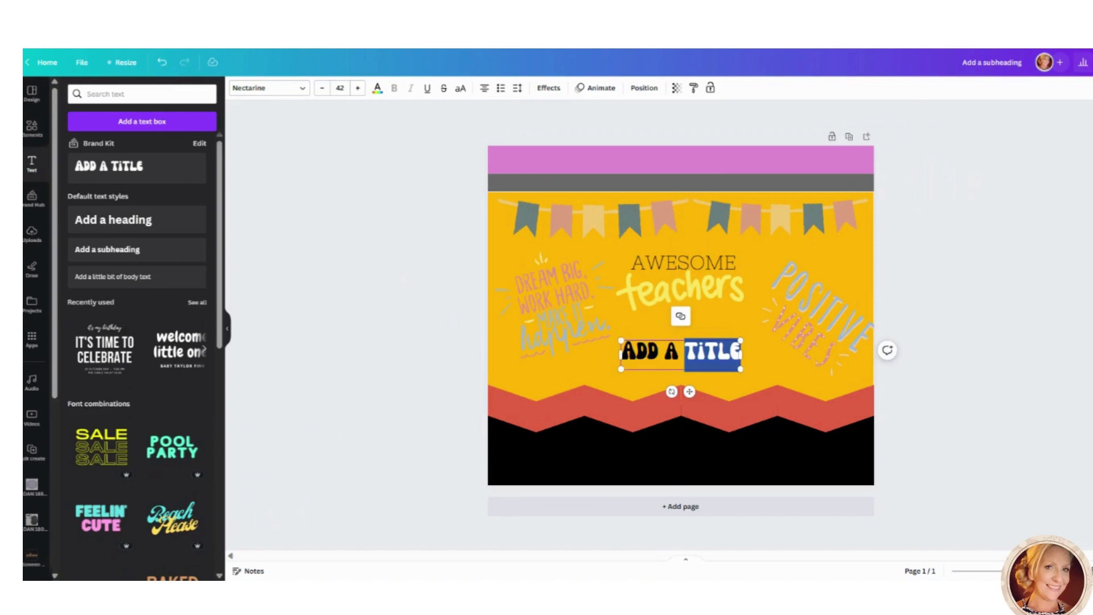
# - Replace the placeholder title with "Prof." followed by the teacher's first name
pyautogui.write('PR')
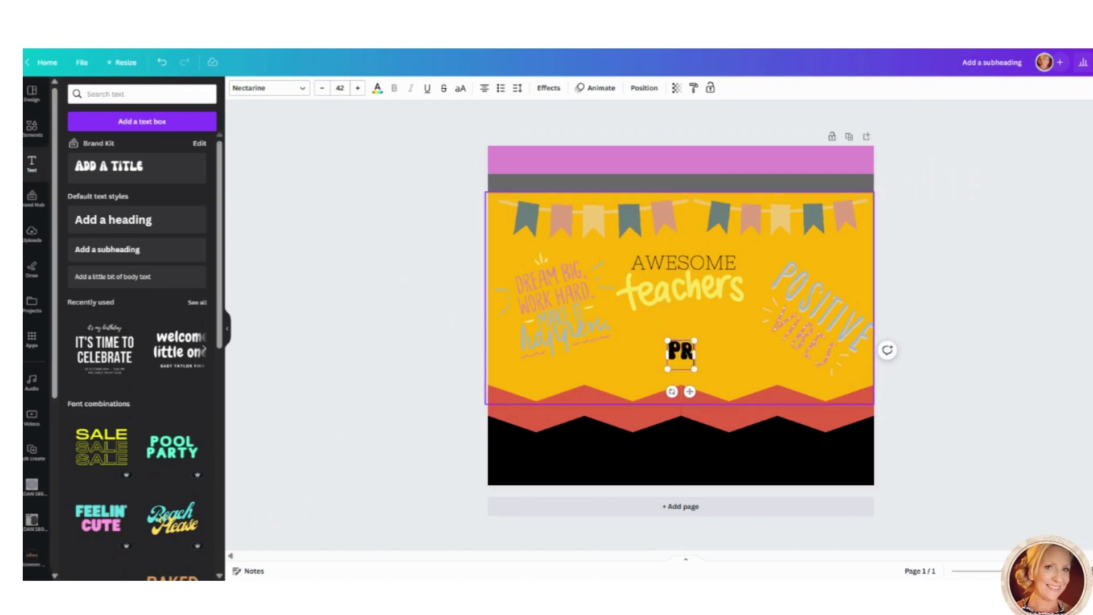
pyautogui.write('OFESSOR')
pyautogui.press('Tab')
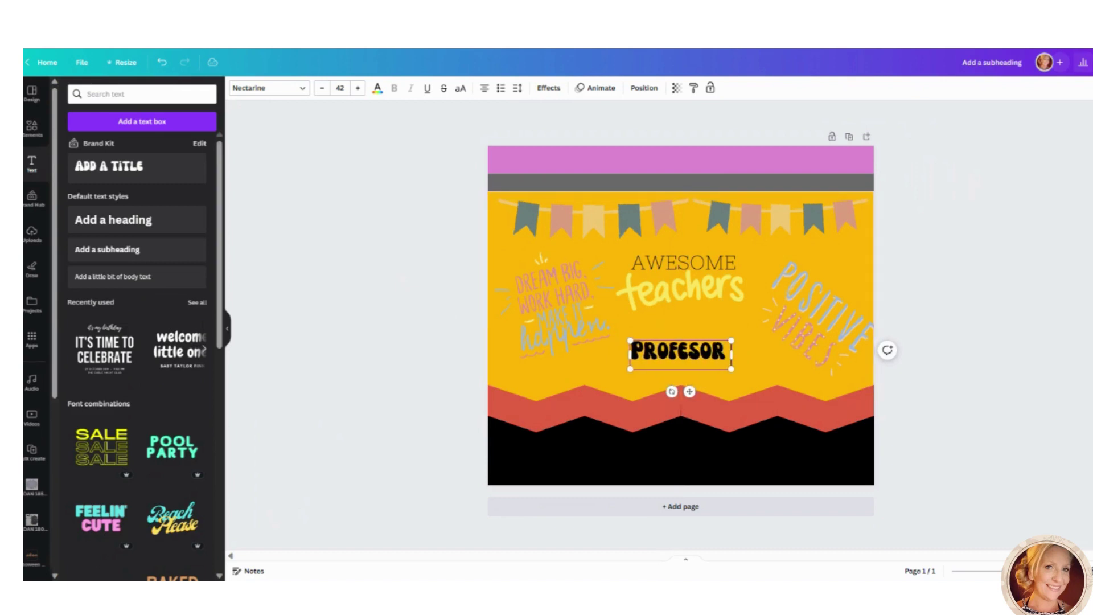
pyautogui.press('BackSpace')
pyautogui.press('BackSpace')
pyautogui.press('BackSpace')
pyautogui.press('BackSpace')
pyautogui.press('BackSpace')
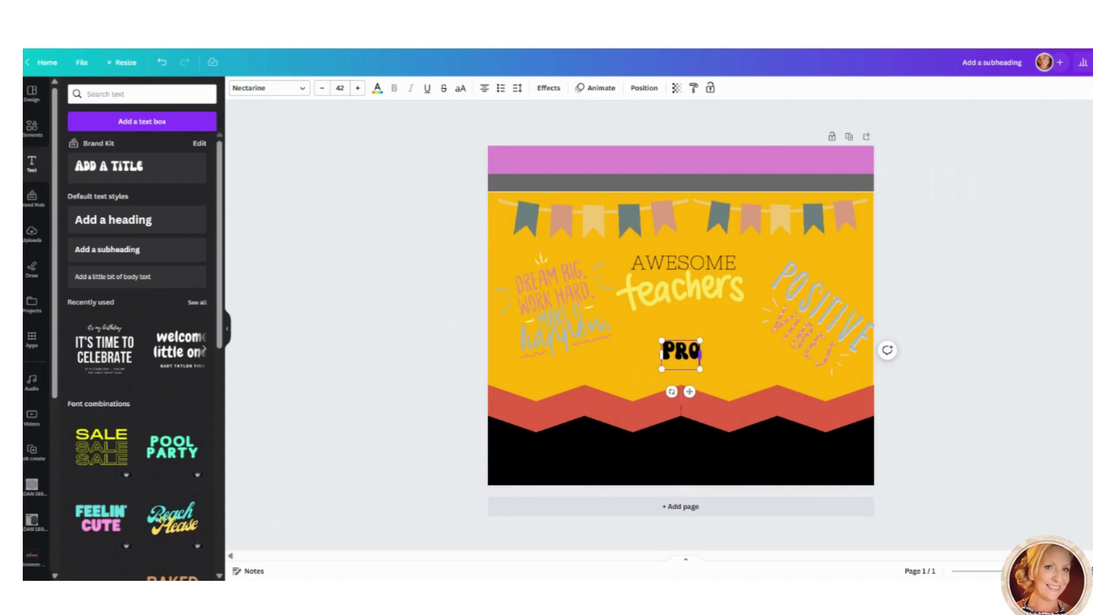
pyautogui.write('F. GEMMA')
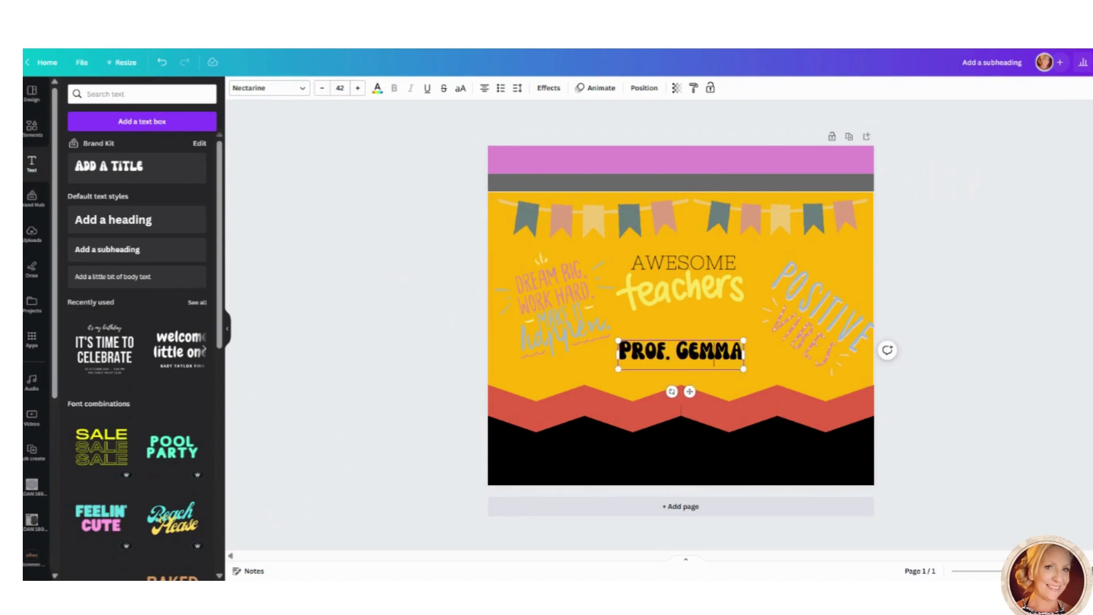
# - Change the font of the whole teacher-name text to Nixie One and deselect the text box
pyautogui.hotkey('ctrl', 'a')
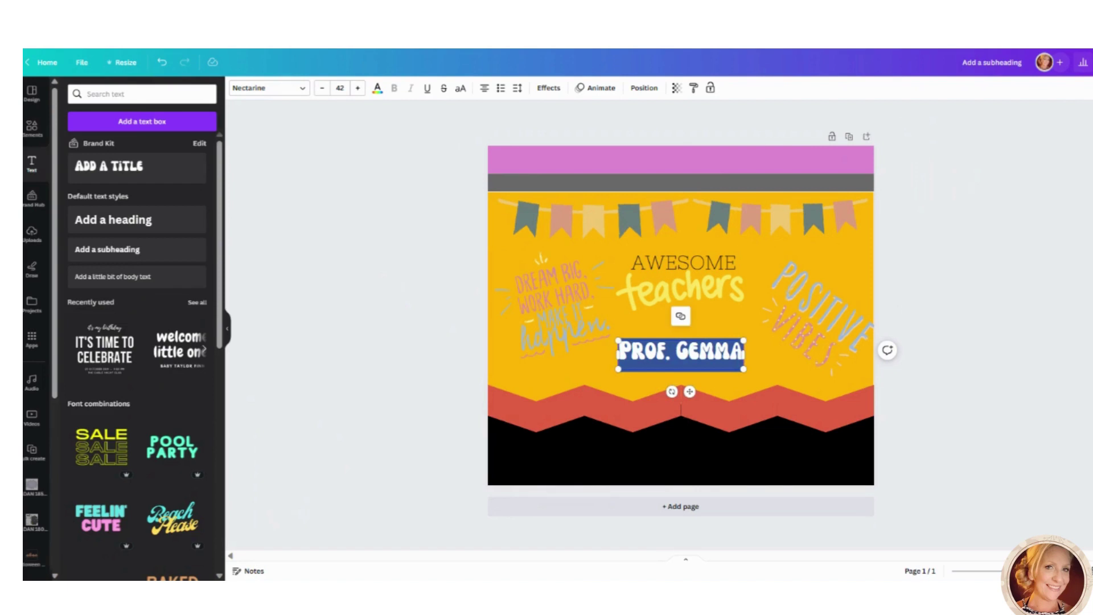
pyautogui.click(302, 90)
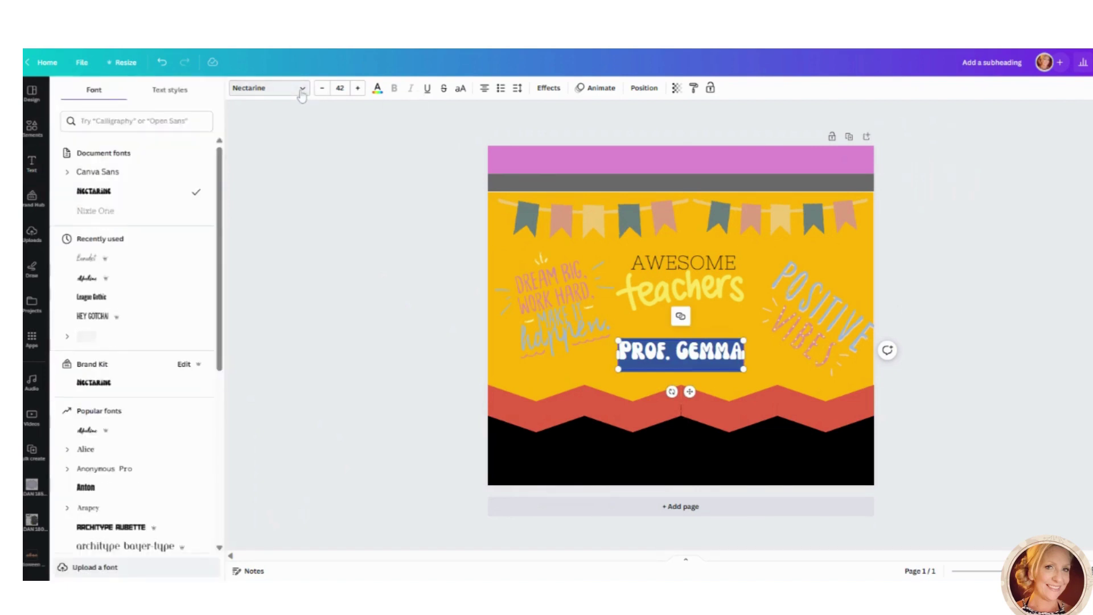
pyautogui.click(120, 212)
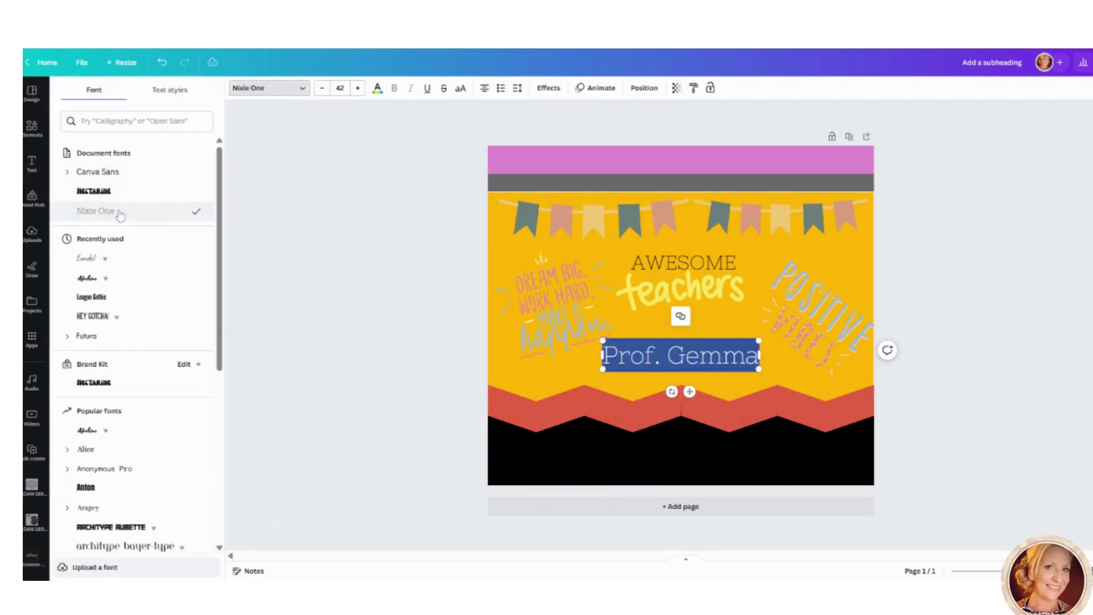
pyautogui.click(665, 376)
pyautogui.click(697, 364)
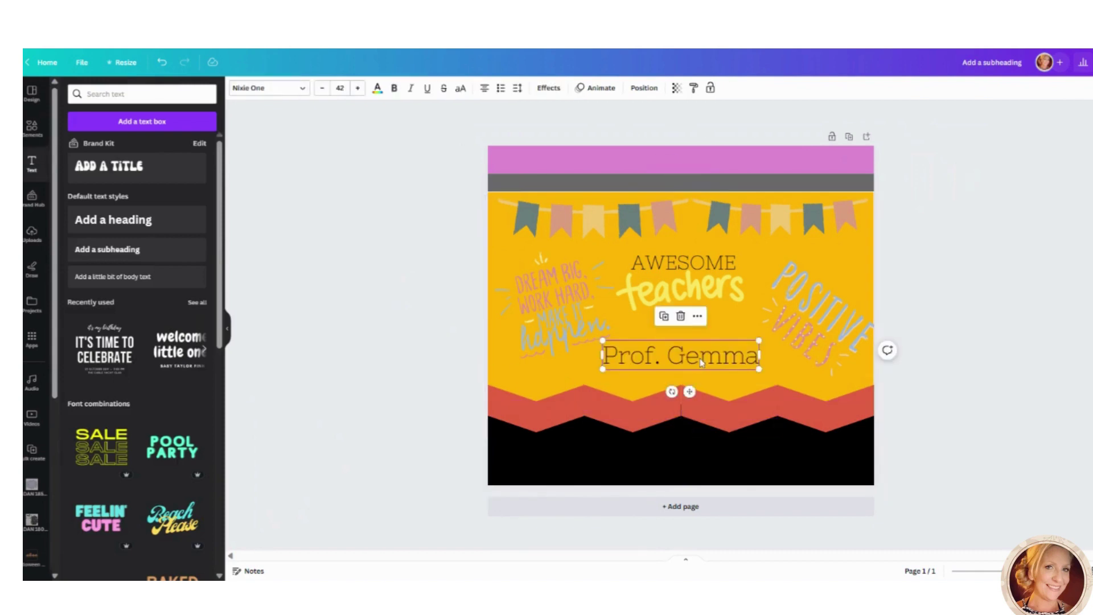
pyautogui.moveTo(697, 364); pyautogui.dragTo(704, 363)
pyautogui.click(1076, 241)
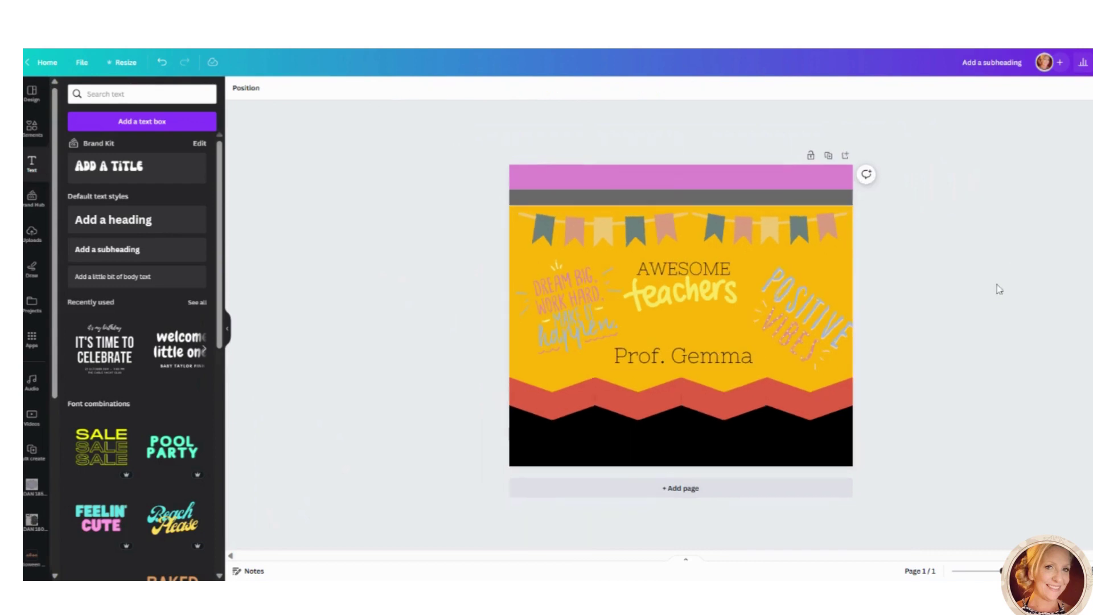
# - Nudge the "Positive Vibes" graphic slightly inward from the page's right edge
pyautogui.click(803, 319)
pyautogui.click(958, 325)
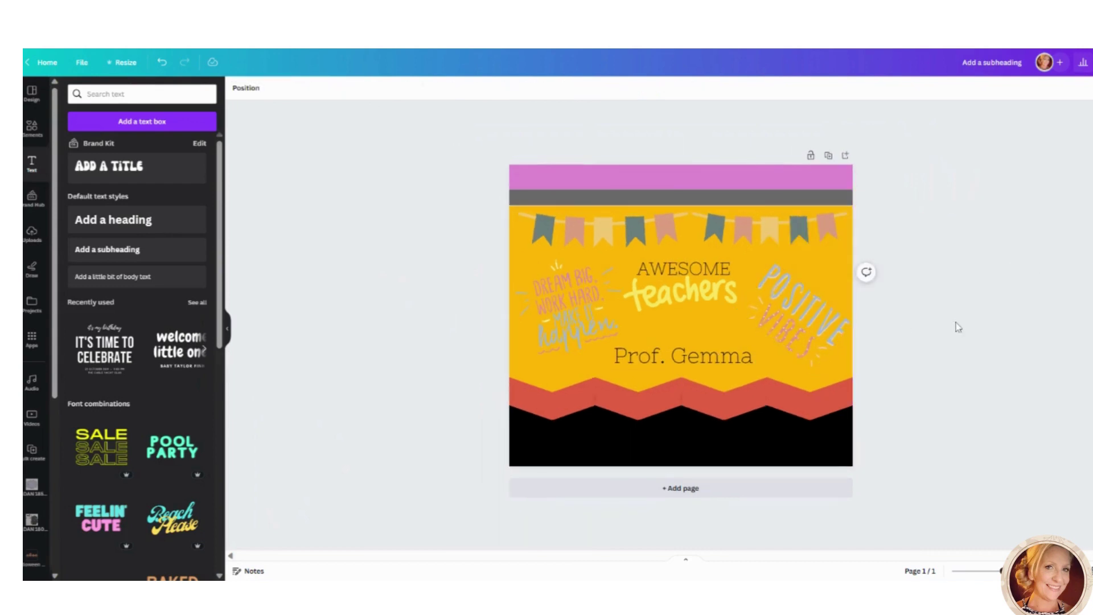
pyautogui.scroll(-1, 959, 326)
pyautogui.scroll(3, 822, 324)
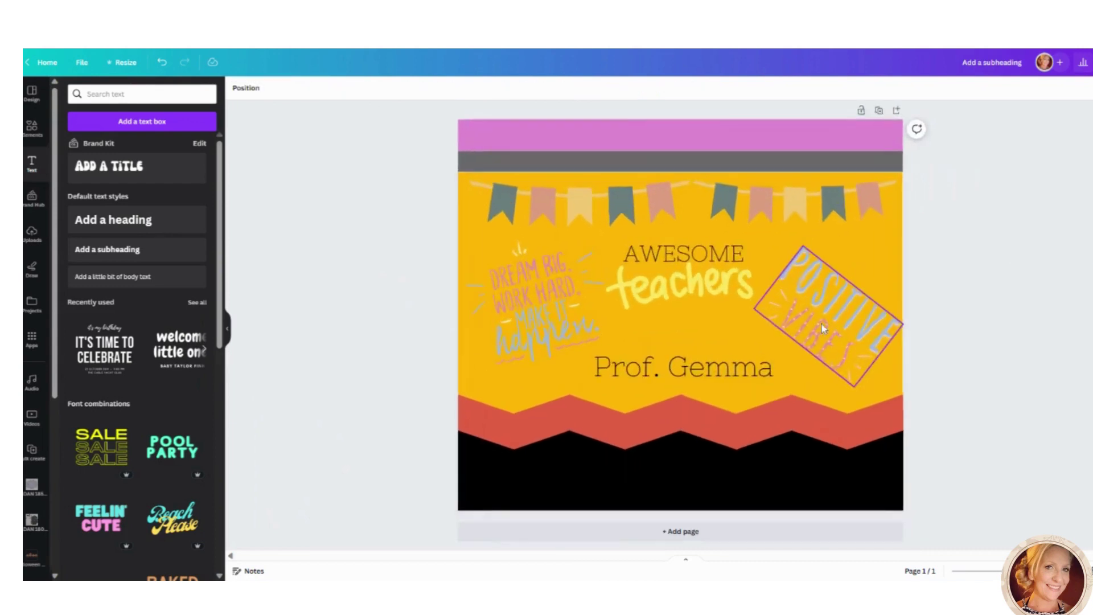
pyautogui.scroll(-1, 822, 323)
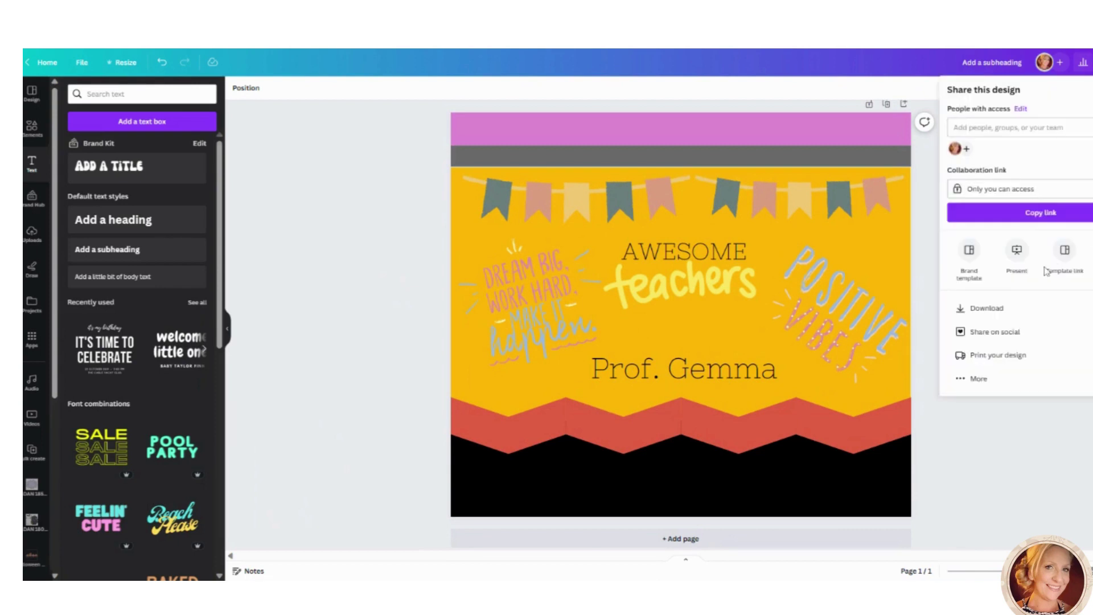
pyautogui.click(1008, 309)
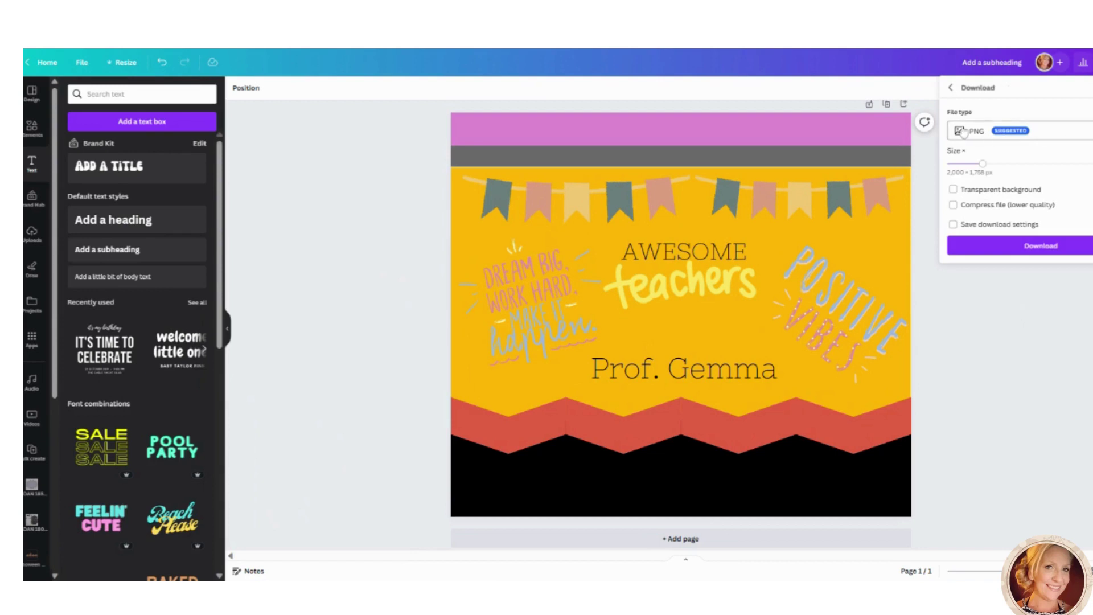
pyautogui.click(1023, 139)
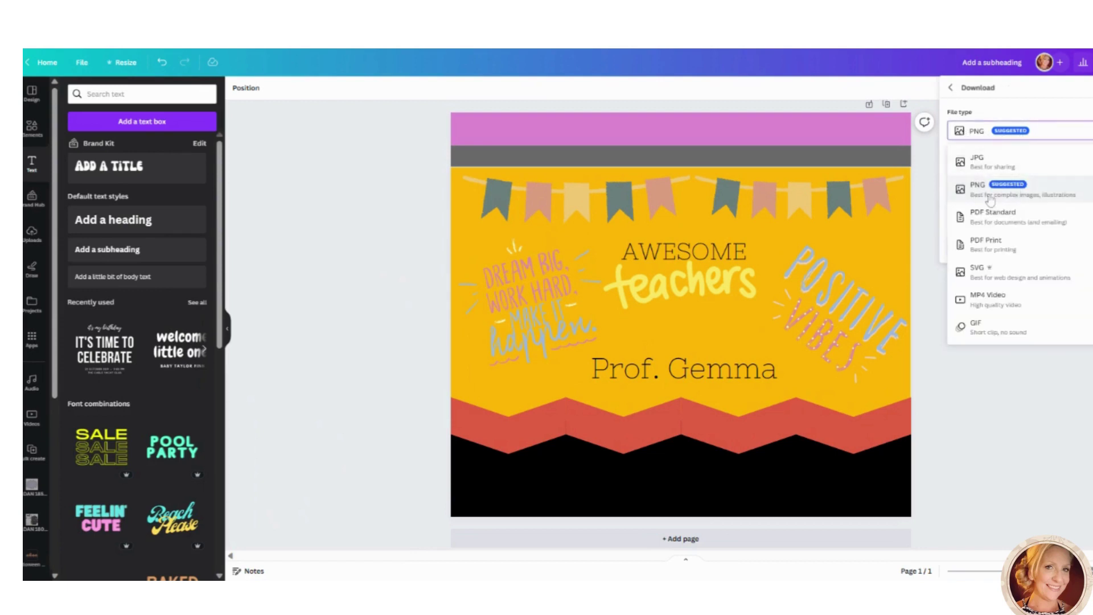
pyautogui.click(1016, 196)
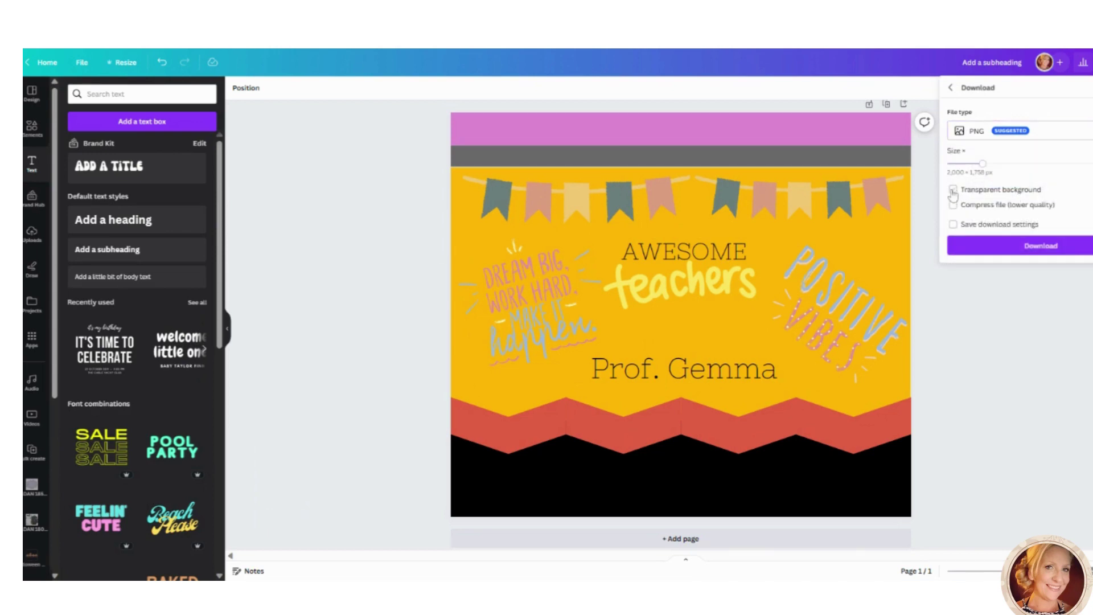
pyautogui.click(954, 190)
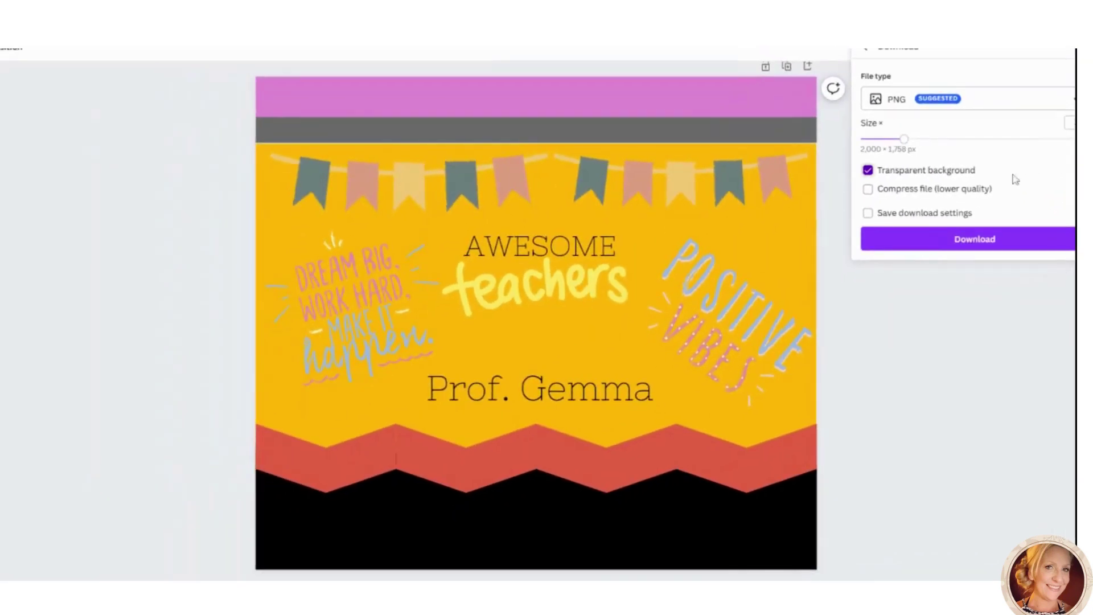
pyautogui.click(979, 139)
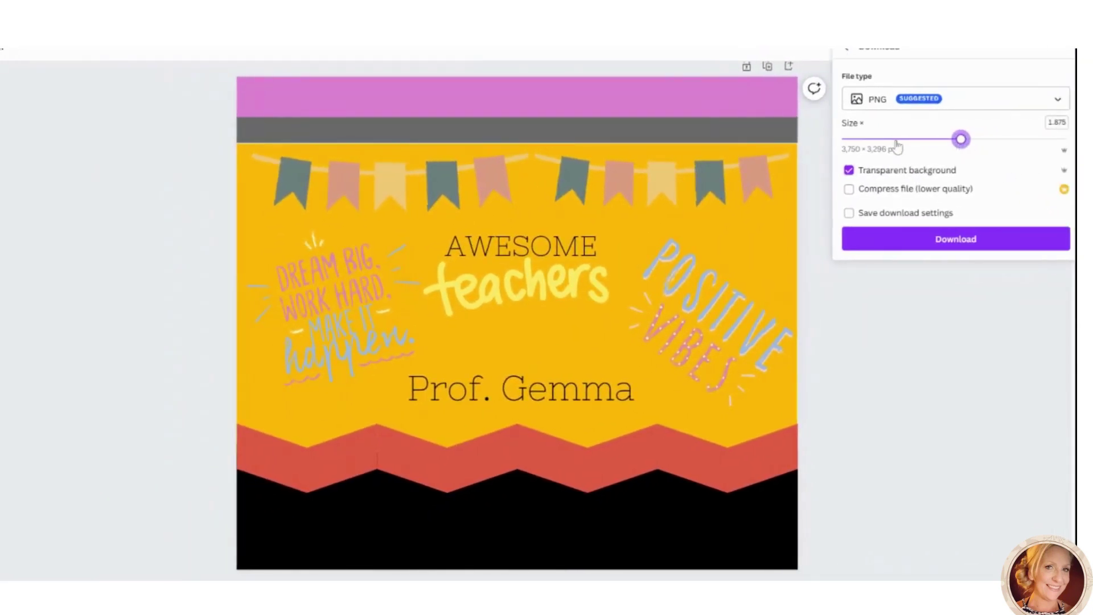
pyautogui.click(909, 140)
pyautogui.click(863, 393)
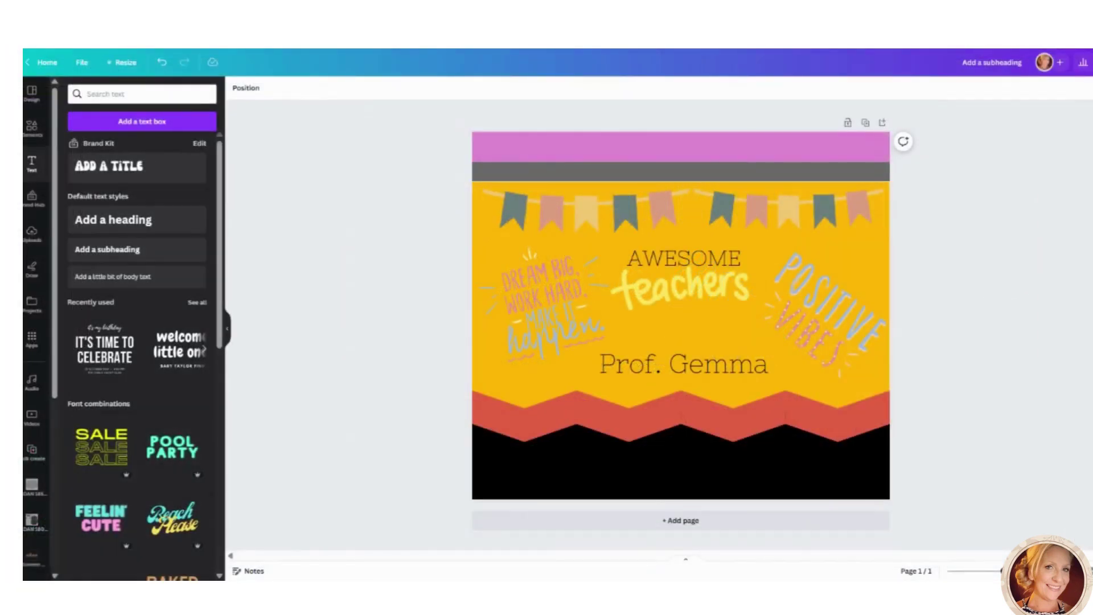
# - Download the tumbler wrap as a PNG with a transparent background and dismiss the sharing notice
pyautogui.click(1090, 62)
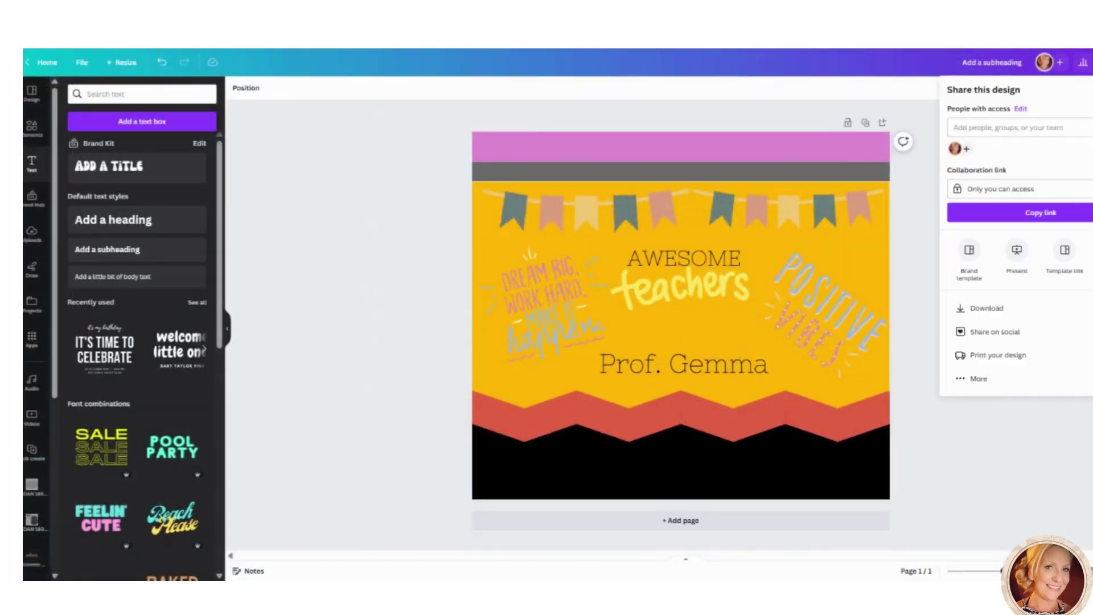
pyautogui.click(992, 310)
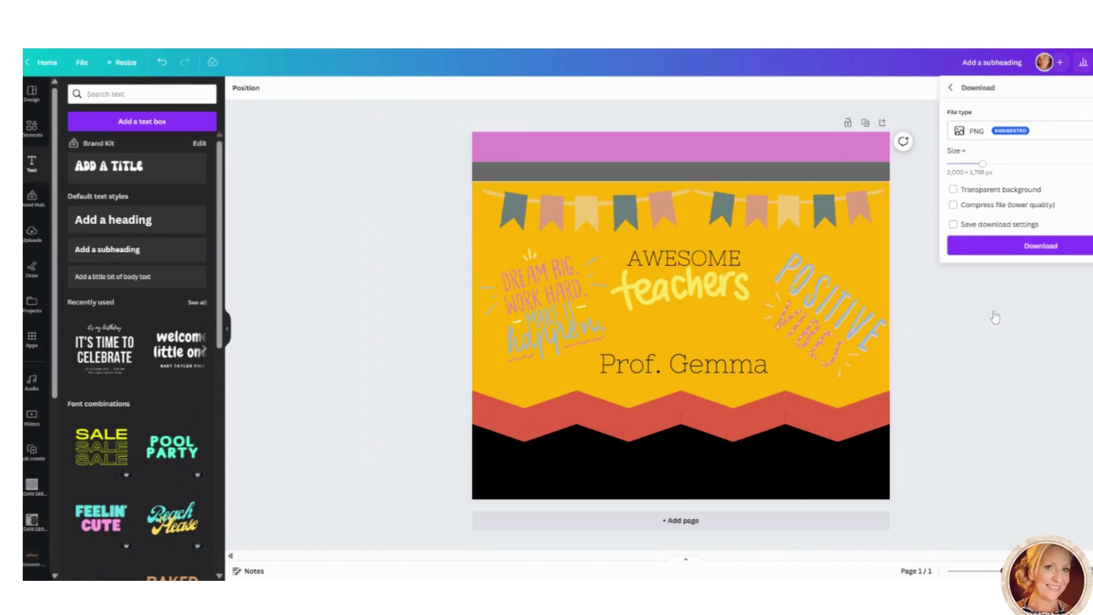
pyautogui.click(954, 190)
pyautogui.click(1057, 248)
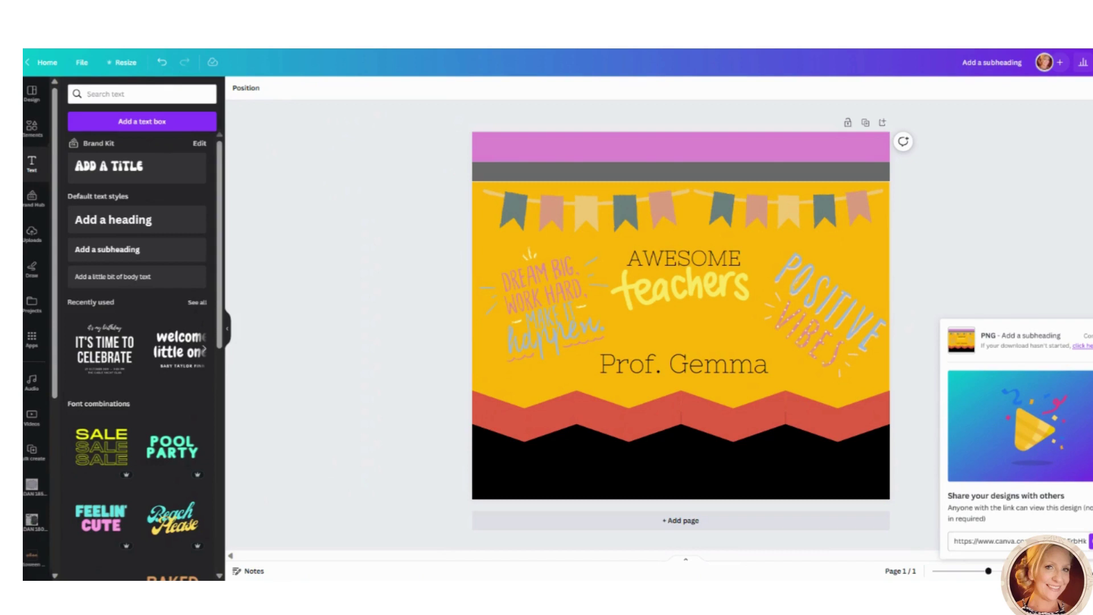
pyautogui.click(398, 302)
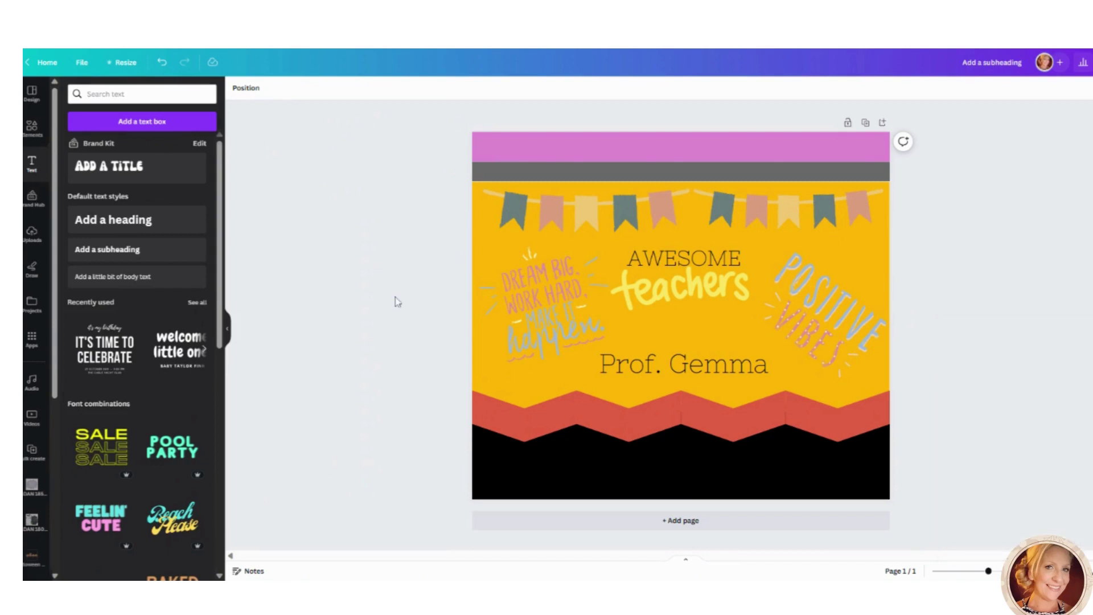